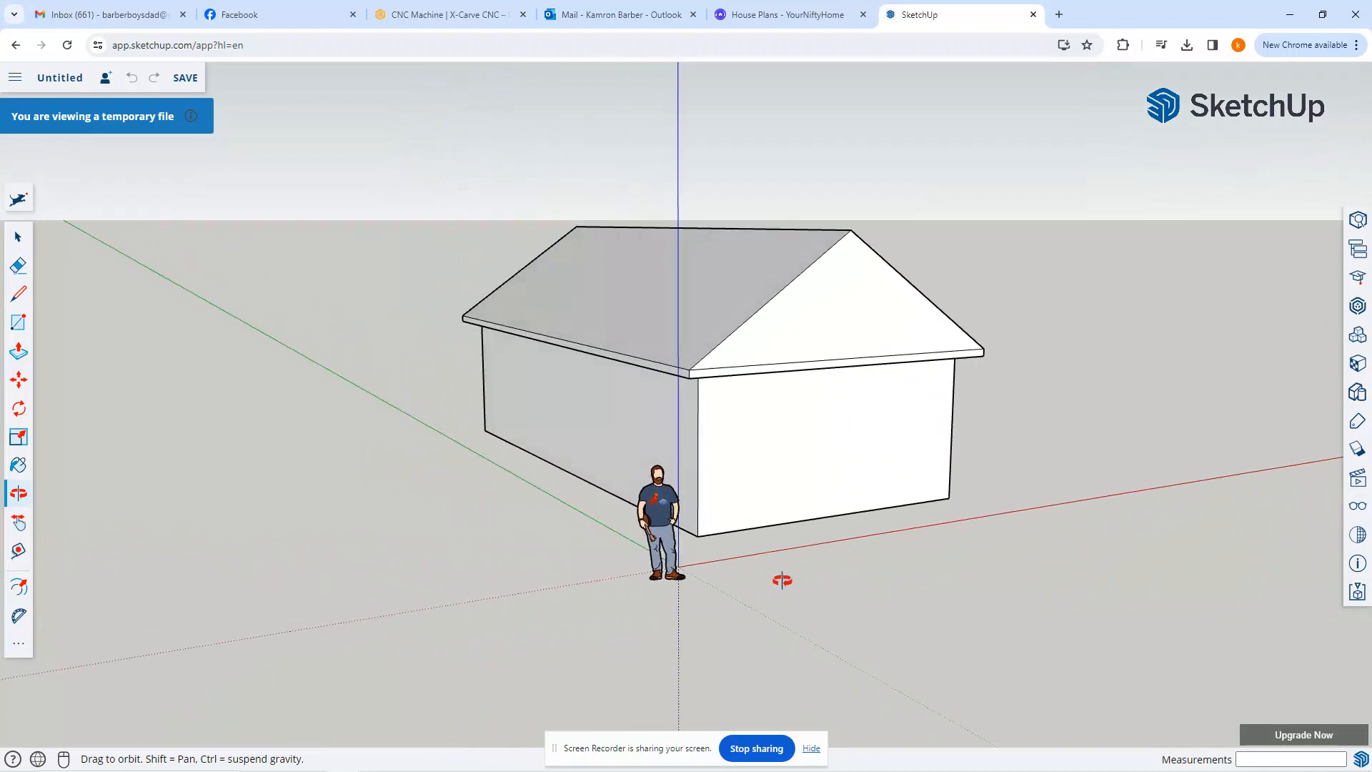
Step: Place Tape Measure guides 6" inside and parallel to both sloped roof edges on the front gable face
{"action": "key", "text": "space"}
{"action": "middle_click_drag", "start_coordinate": [505, 565], "coordinate": [443, 595]}
{"action": "middle_click_drag", "start_coordinate": [636, 609], "coordinate": [538, 636]}
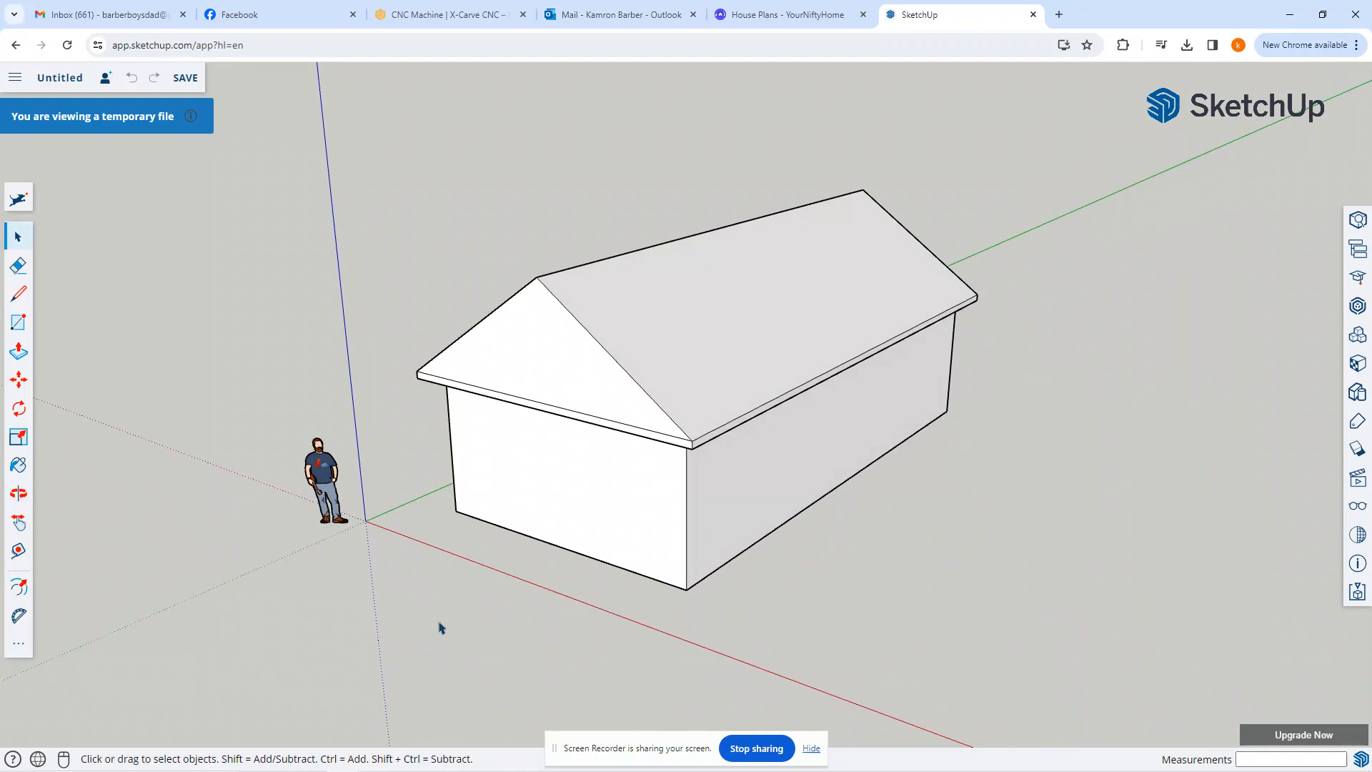
{"action": "middle_click_drag", "start_coordinate": [438, 627], "coordinate": [571, 446]}
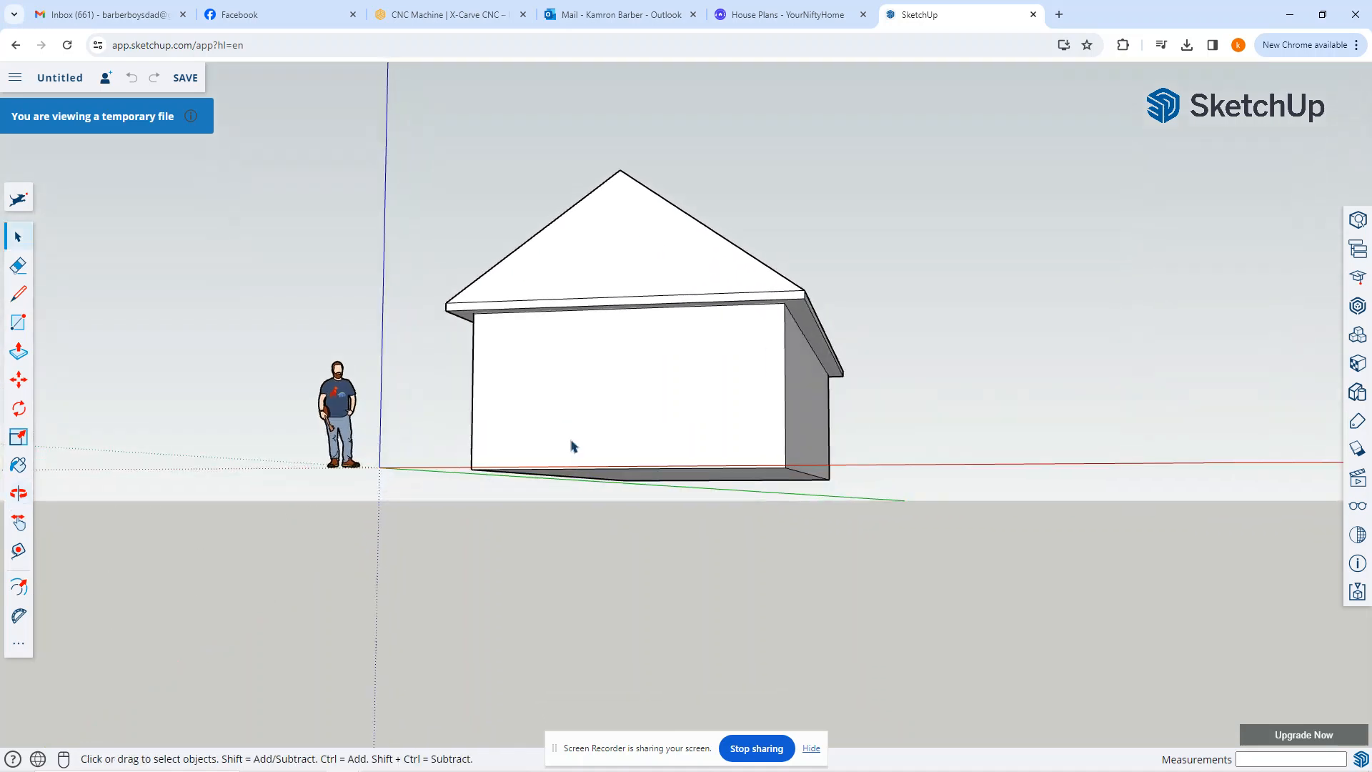
{"action": "scroll", "coordinate": [571, 288], "scroll_direction": "up", "scroll_amount": 2}
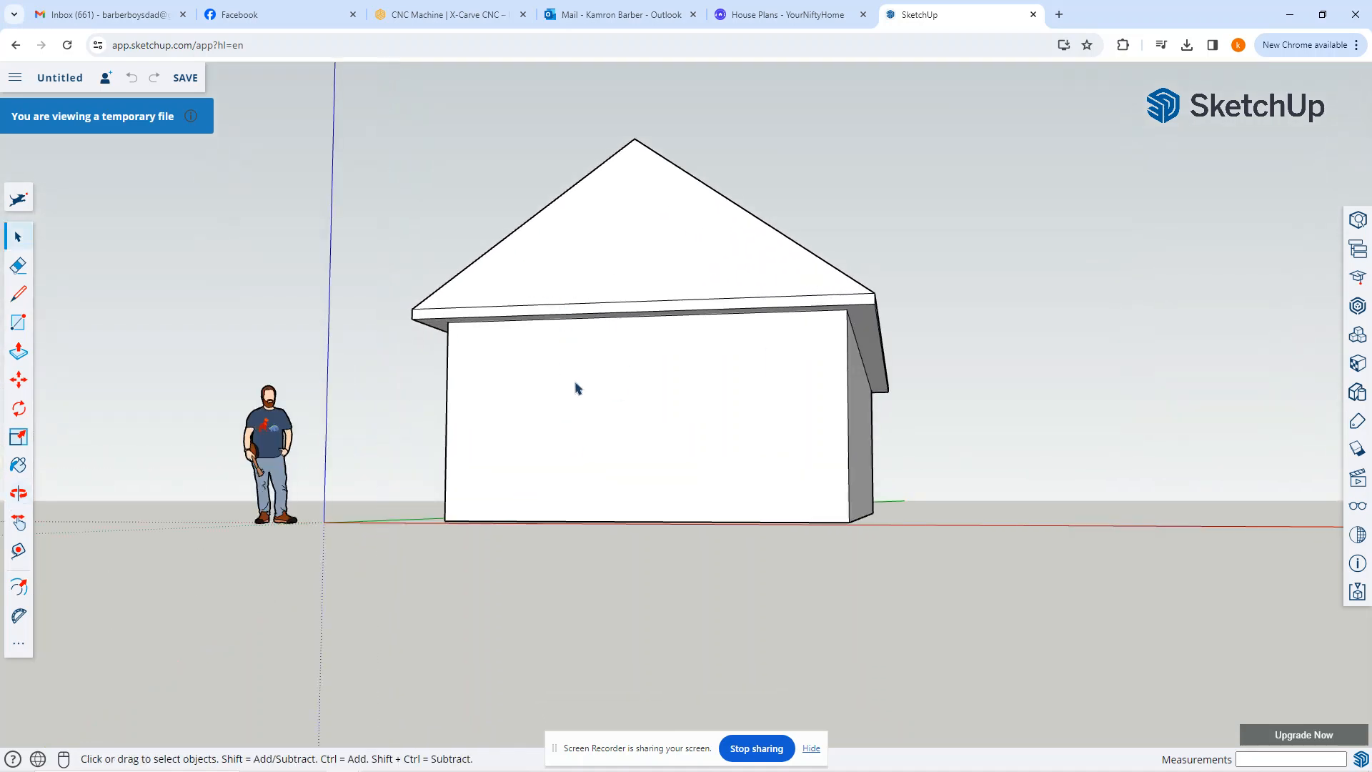
{"action": "middle_click_drag", "start_coordinate": [578, 388], "coordinate": [659, 484]}
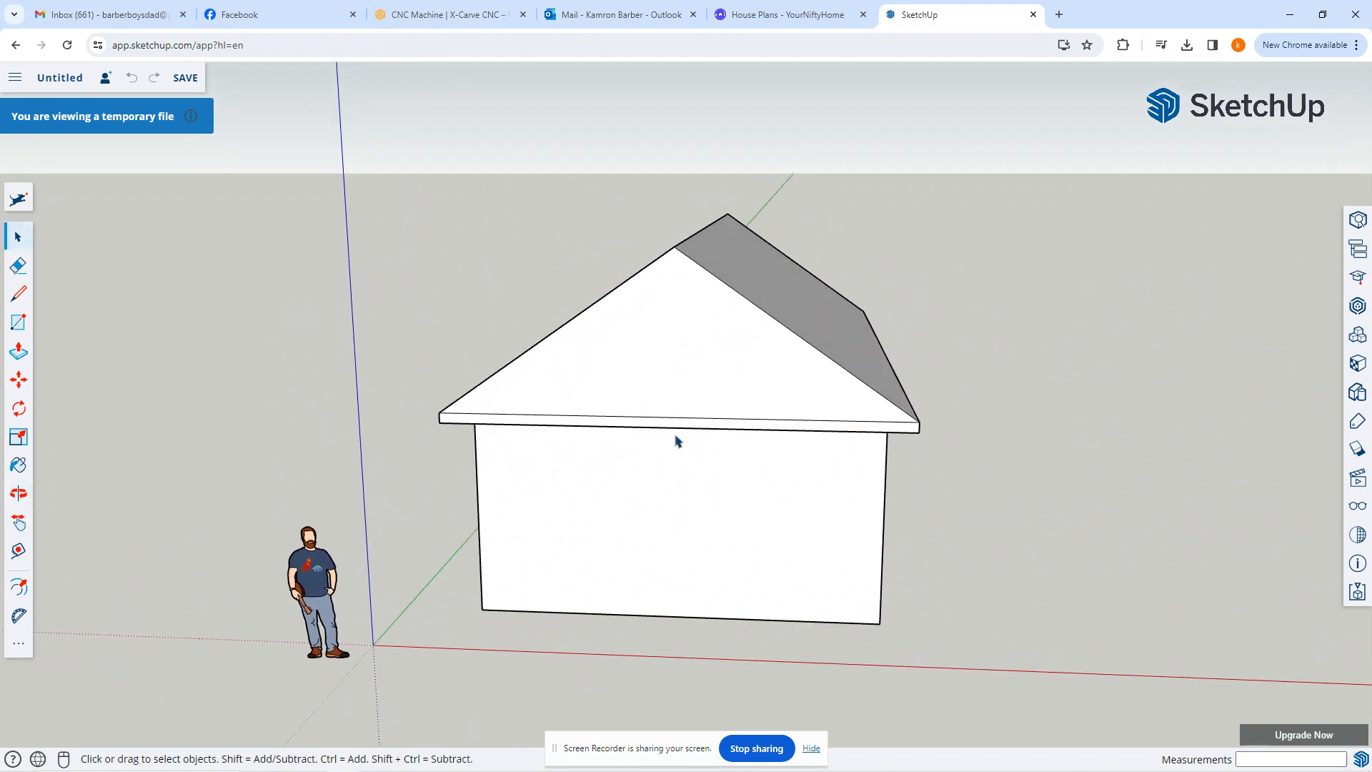
{"action": "left_click", "coordinate": [19, 558]}
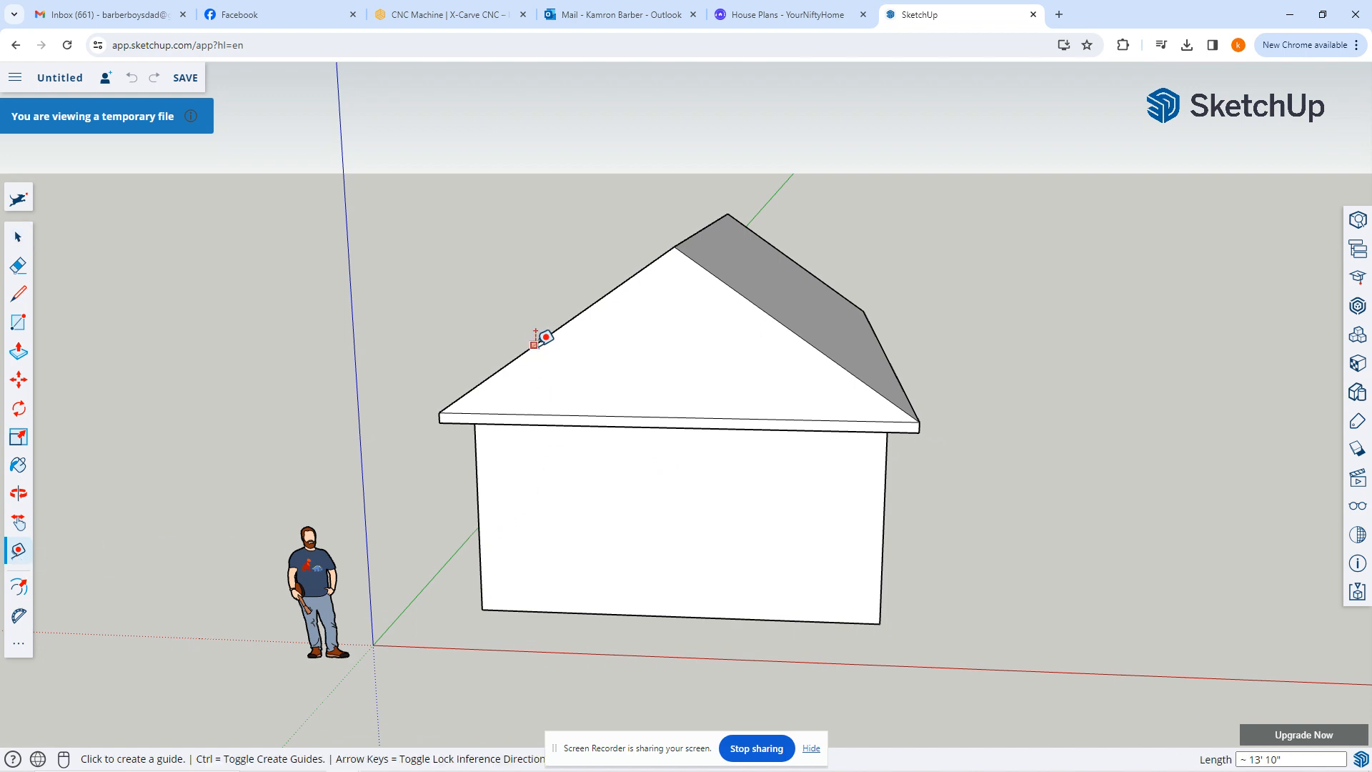
{"action": "scroll", "coordinate": [536, 336], "scroll_direction": "up", "scroll_amount": 3}
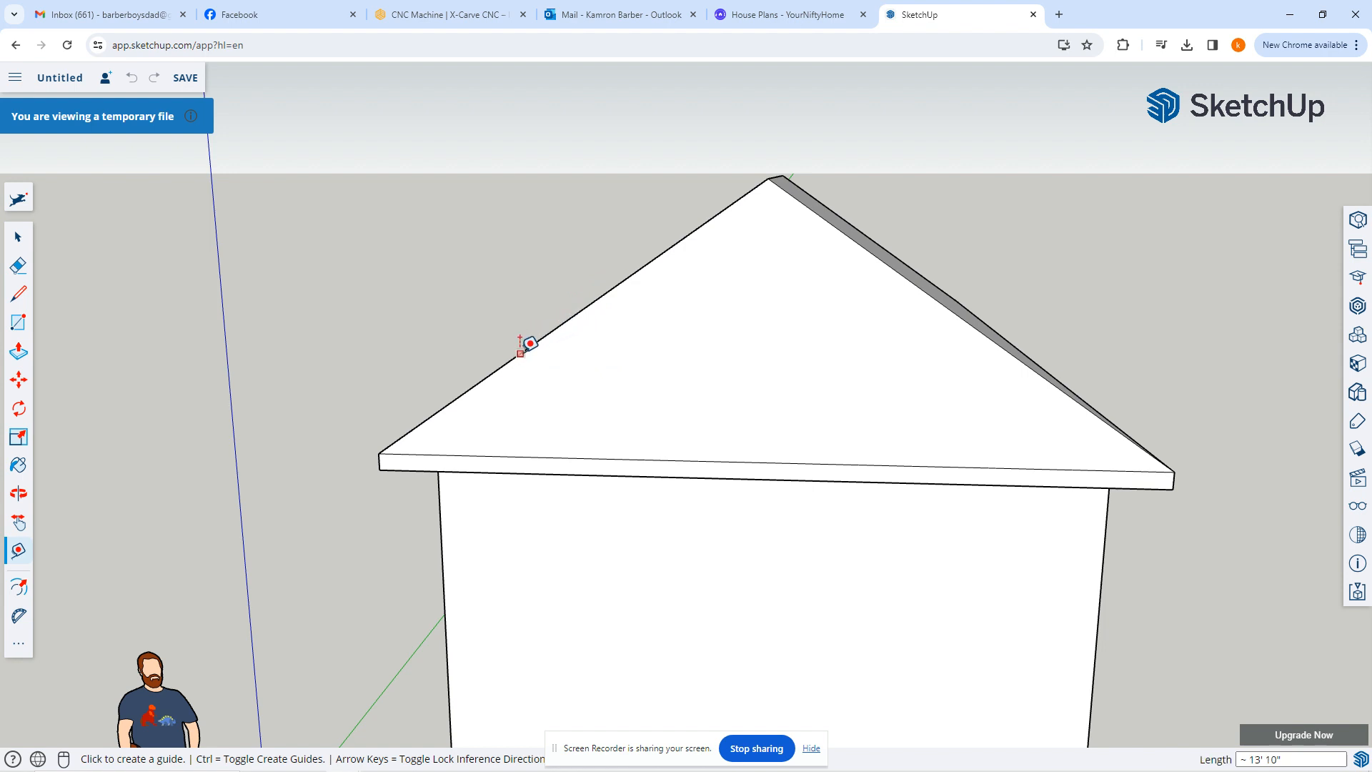
{"action": "left_click", "coordinate": [520, 353]}
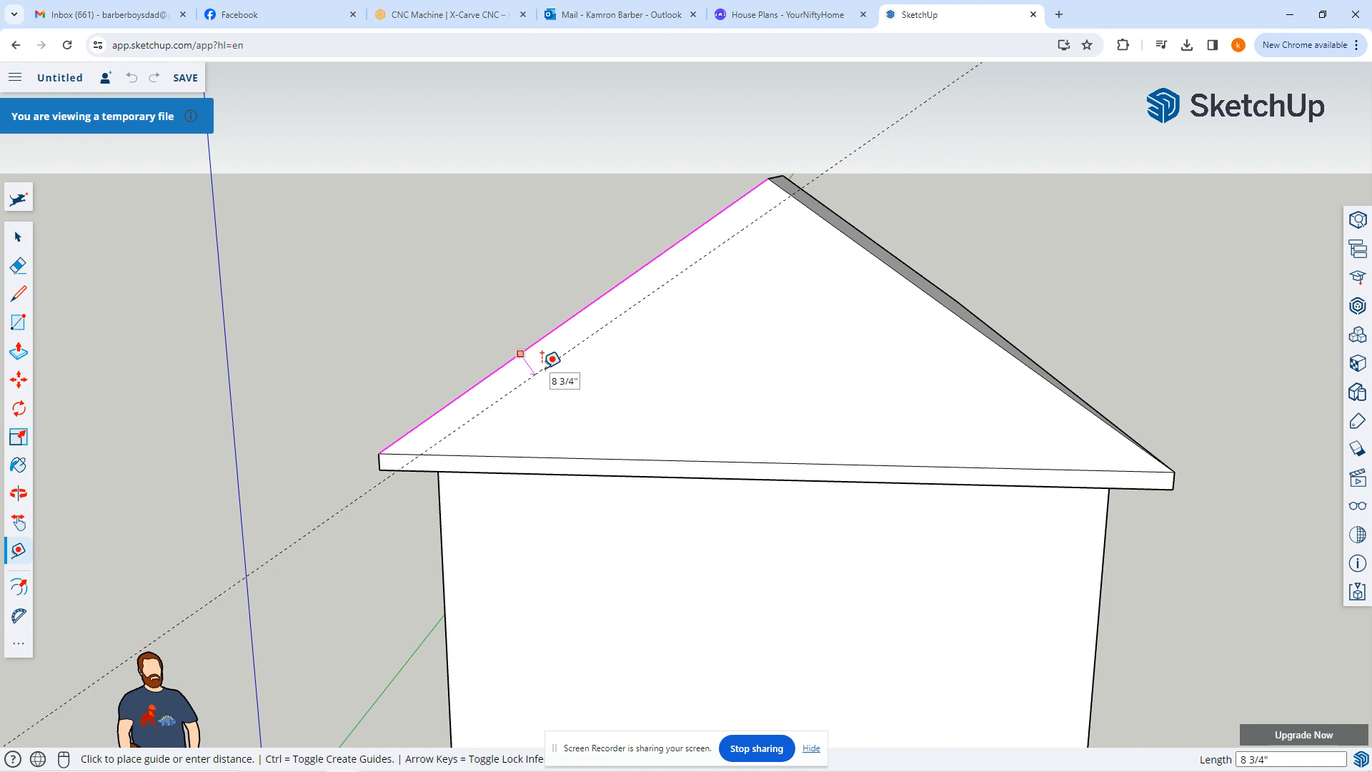
{"action": "left_click", "coordinate": [553, 359]}
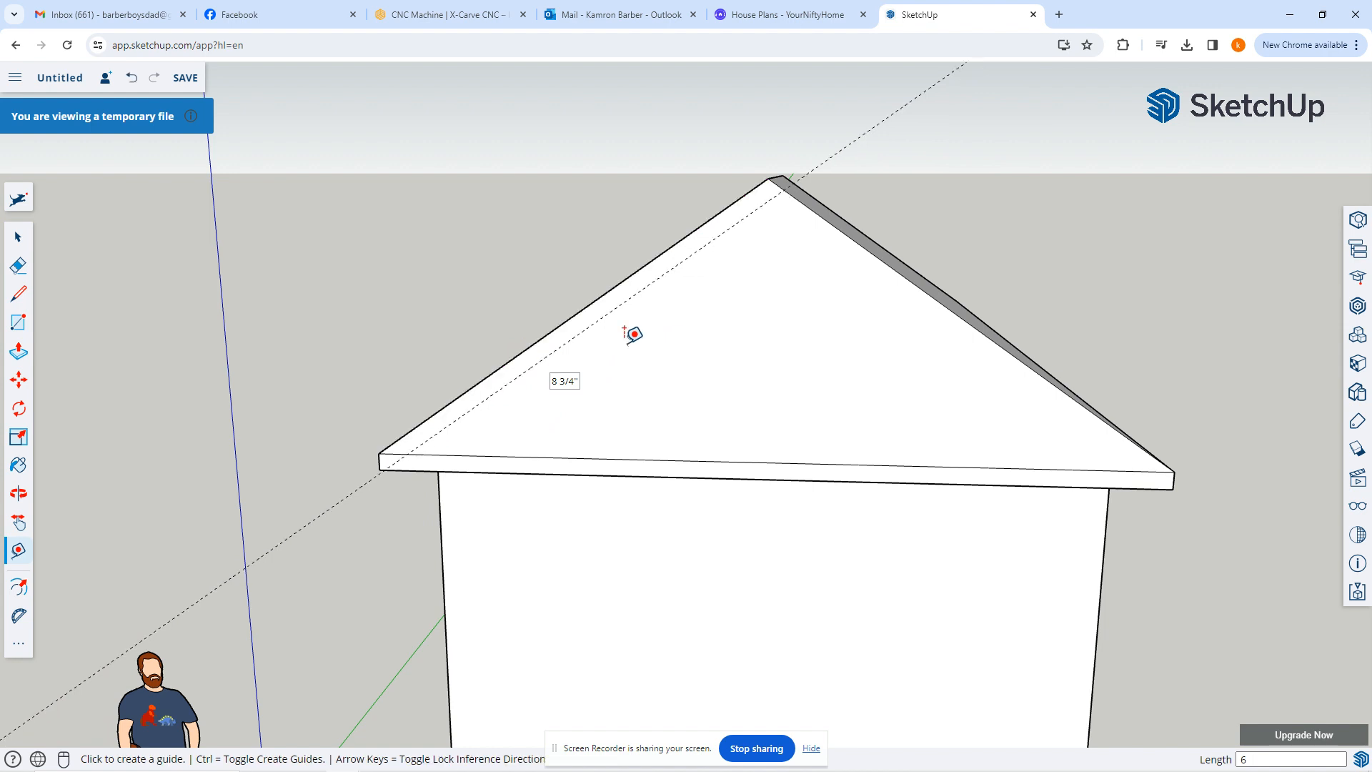
{"action": "left_click", "coordinate": [829, 215]}
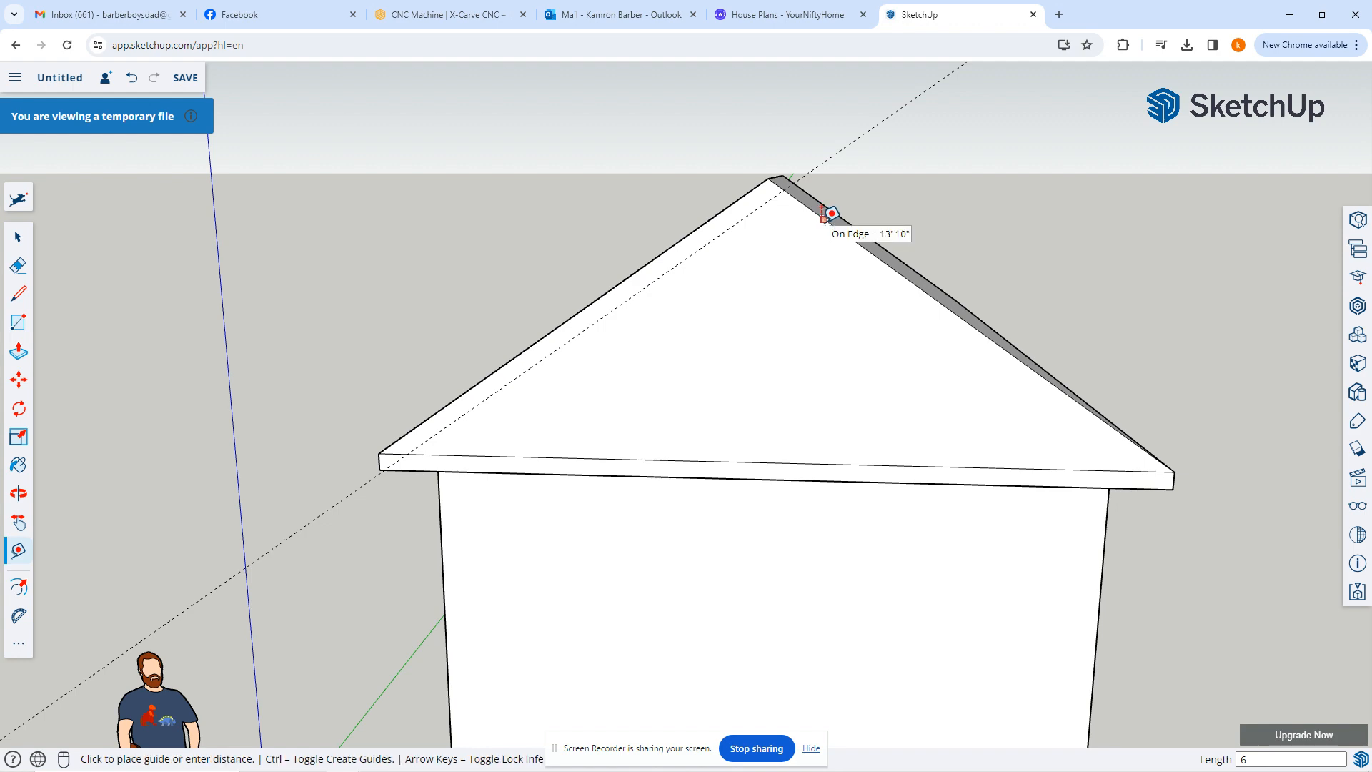
{"action": "left_click", "coordinate": [818, 234]}
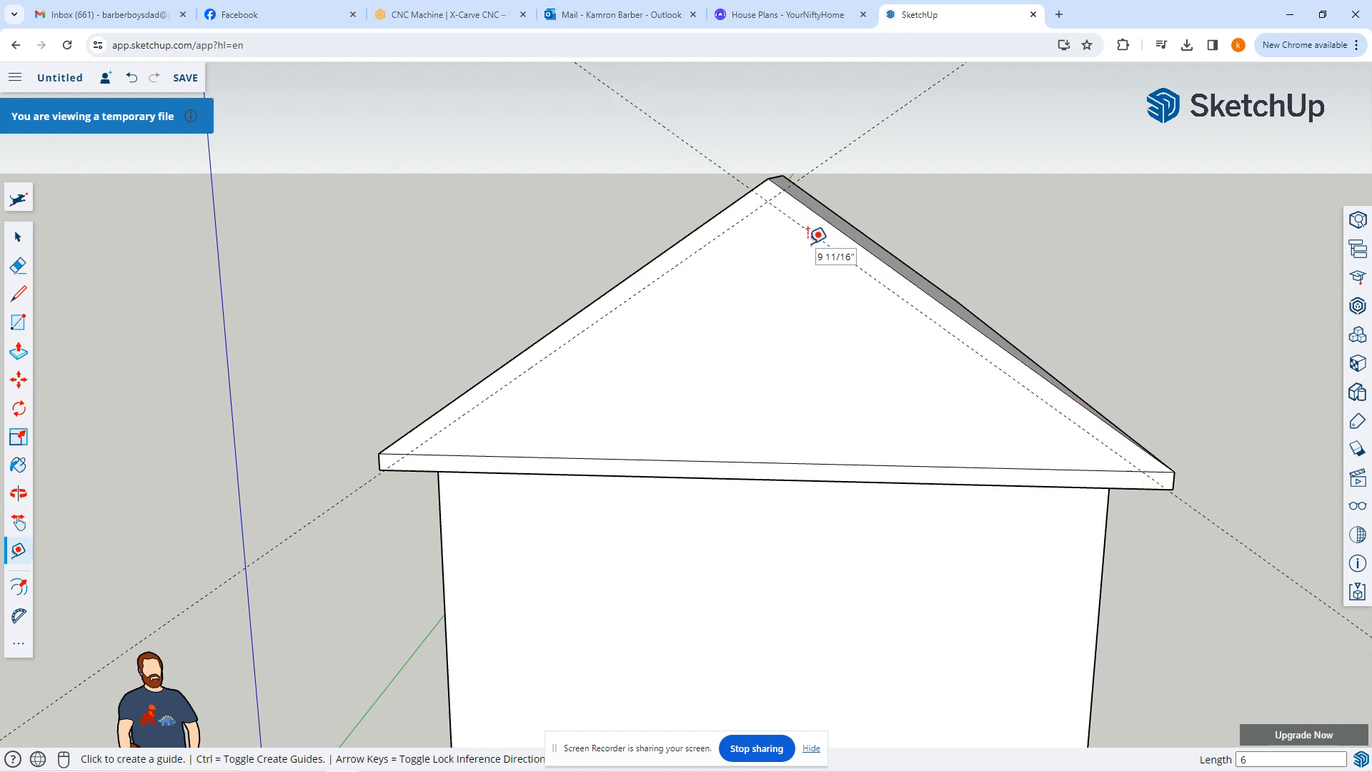
Step: Draw a 1' 4" line across the soffit from the right front wall corner to the overhang's front edge
{"action": "middle_click_drag", "start_coordinate": [766, 374], "coordinate": [658, 340]}
{"action": "middle_click_drag", "start_coordinate": [762, 396], "coordinate": [838, 279]}
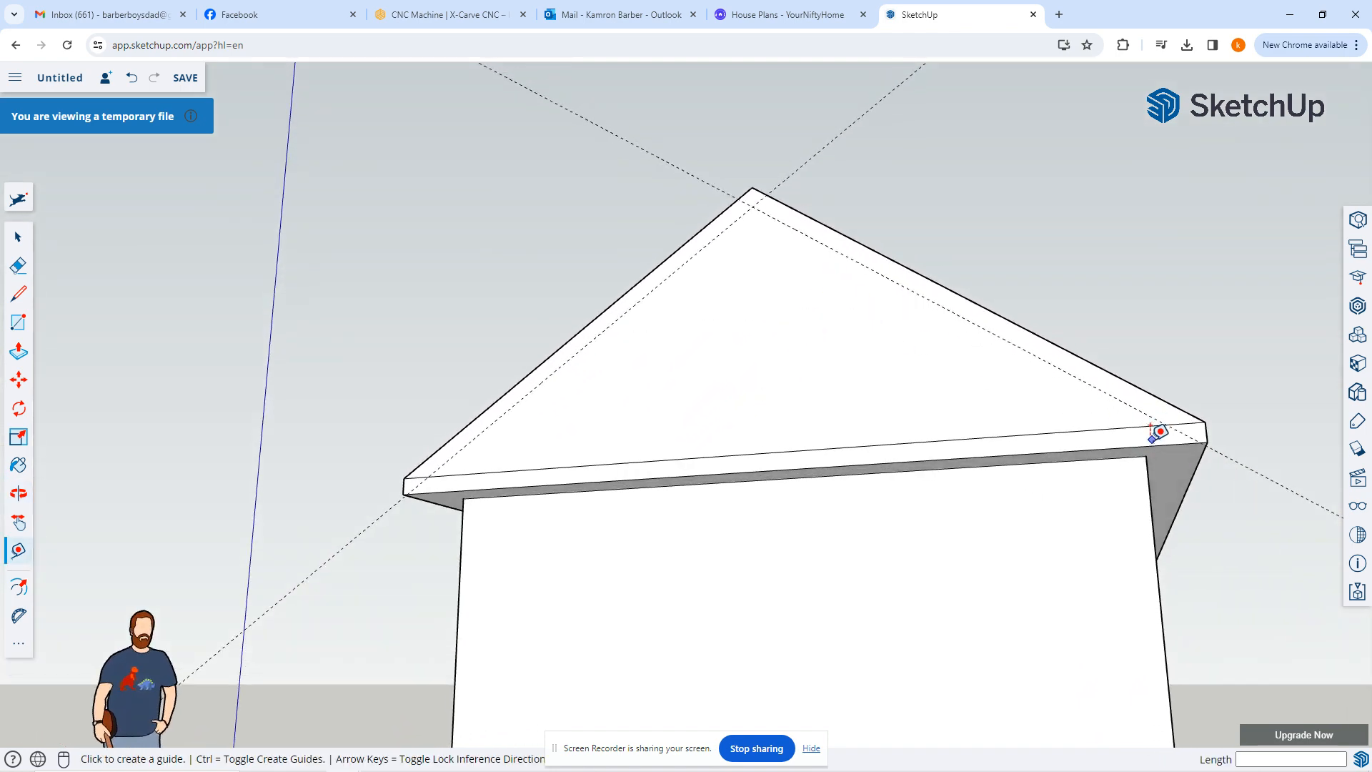
{"action": "key", "text": "l"}
{"action": "scroll", "coordinate": [1170, 456], "scroll_direction": "up", "scroll_amount": 5}
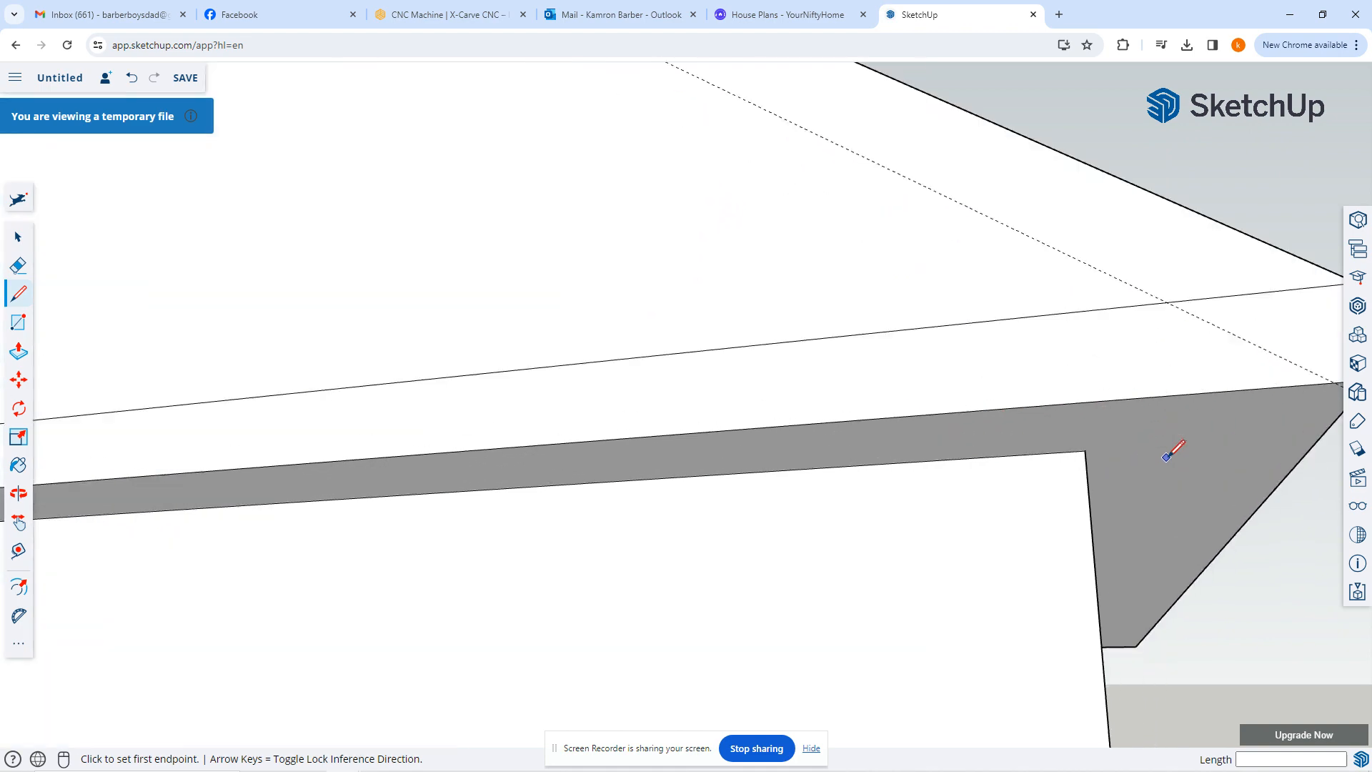
{"action": "mouse_move", "coordinate": [1173, 450]}
{"action": "middle_mouse_down"}
{"action": "mouse_move", "coordinate": [1139, 447]}
{"action": "mouse_move", "coordinate": [1151, 438]}
{"action": "middle_mouse_up"}
{"action": "scroll", "coordinate": [1072, 443], "scroll_direction": "down", "scroll_amount": 3}
{"action": "scroll", "coordinate": [1032, 442], "scroll_direction": "down", "scroll_amount": 2}
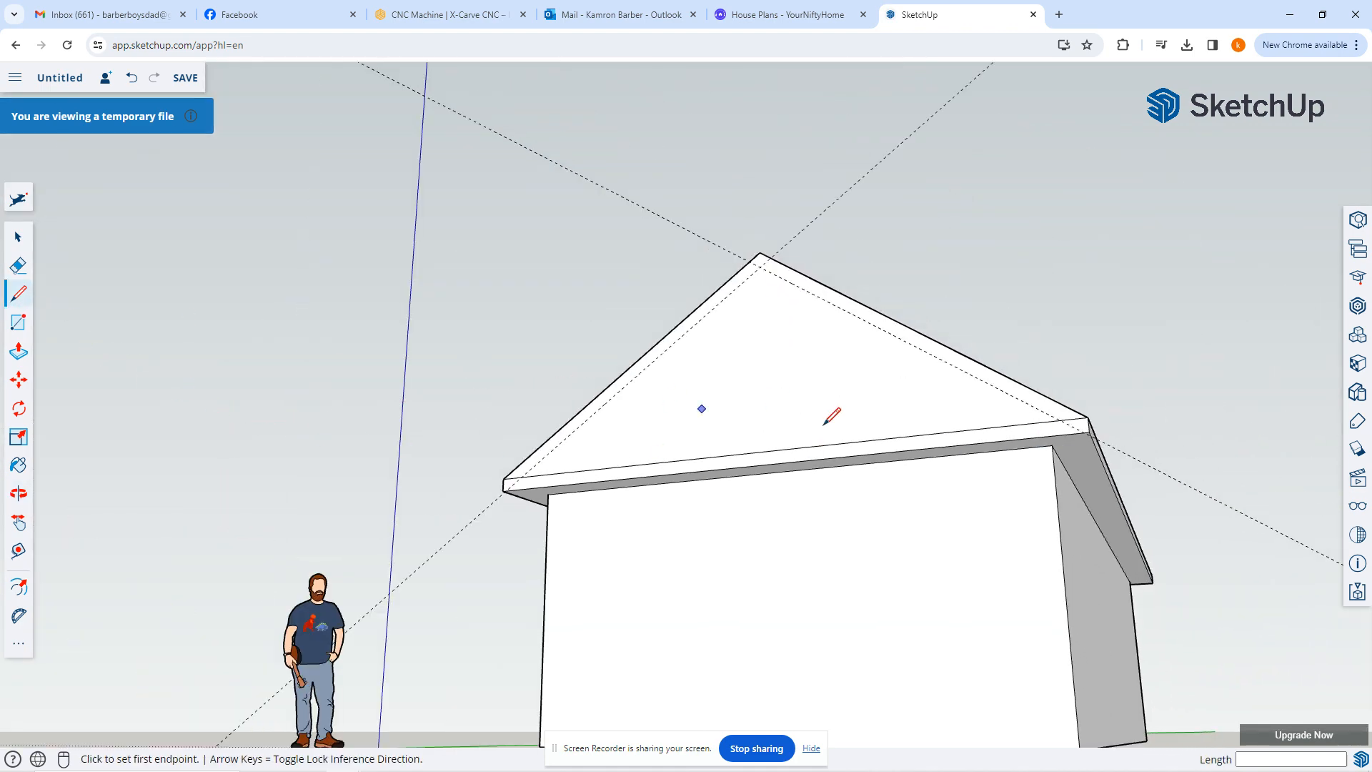
{"action": "scroll", "coordinate": [1061, 454], "scroll_direction": "up", "scroll_amount": 4}
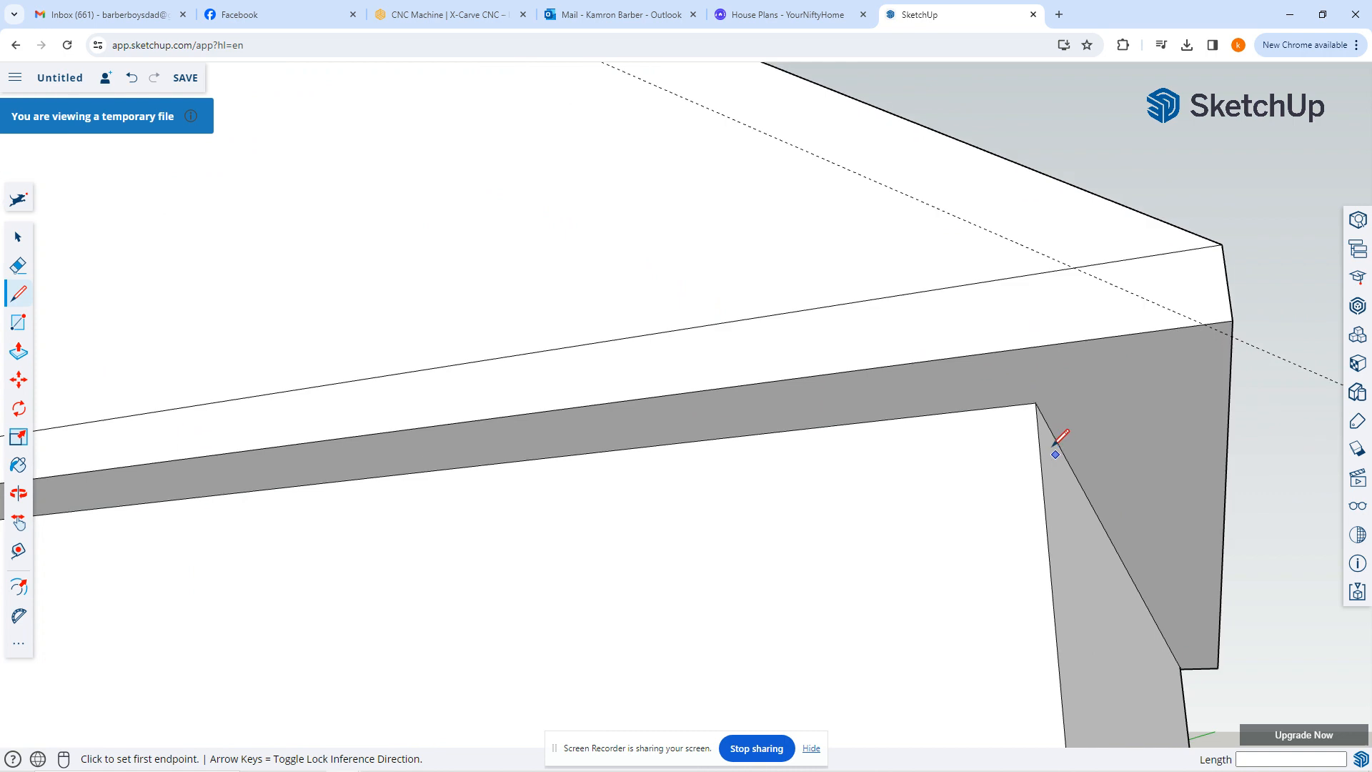
{"action": "left_click", "coordinate": [1036, 403]}
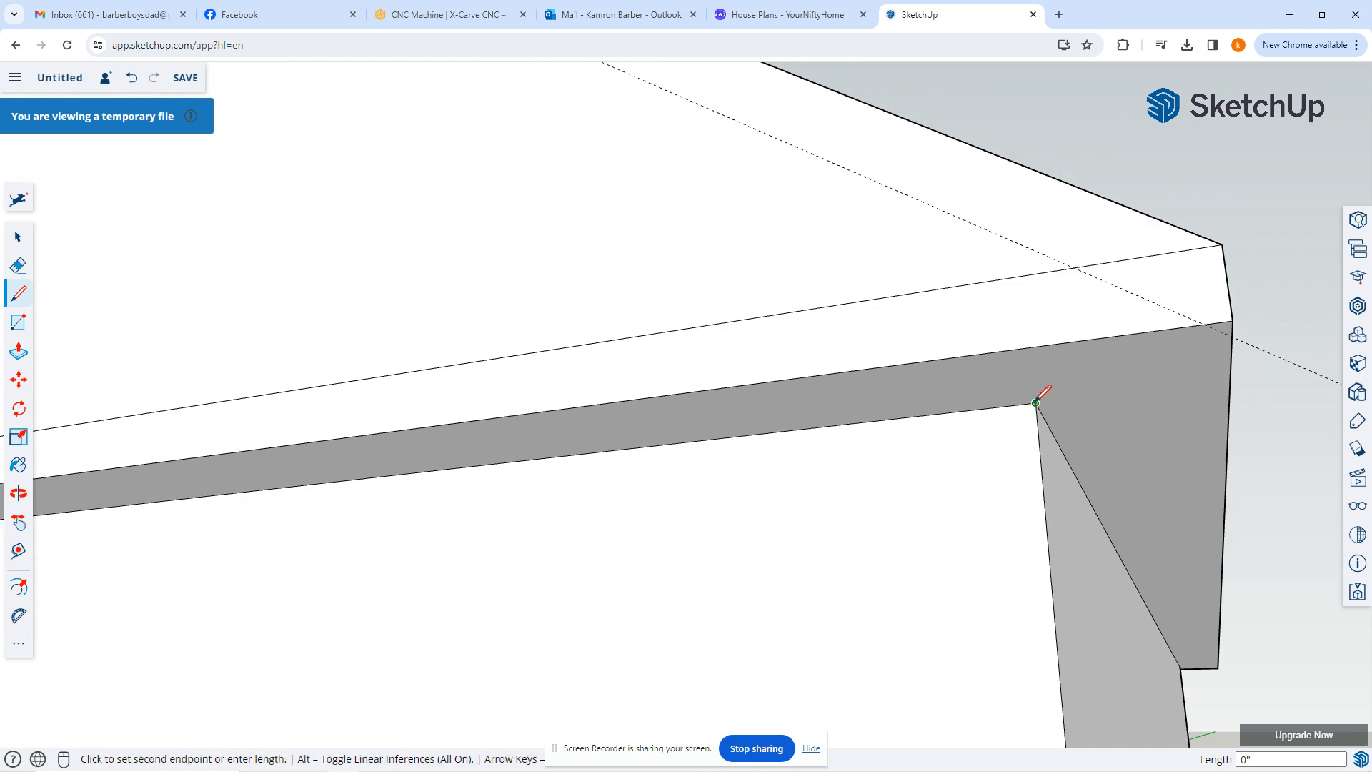
{"action": "left_click", "coordinate": [1007, 349]}
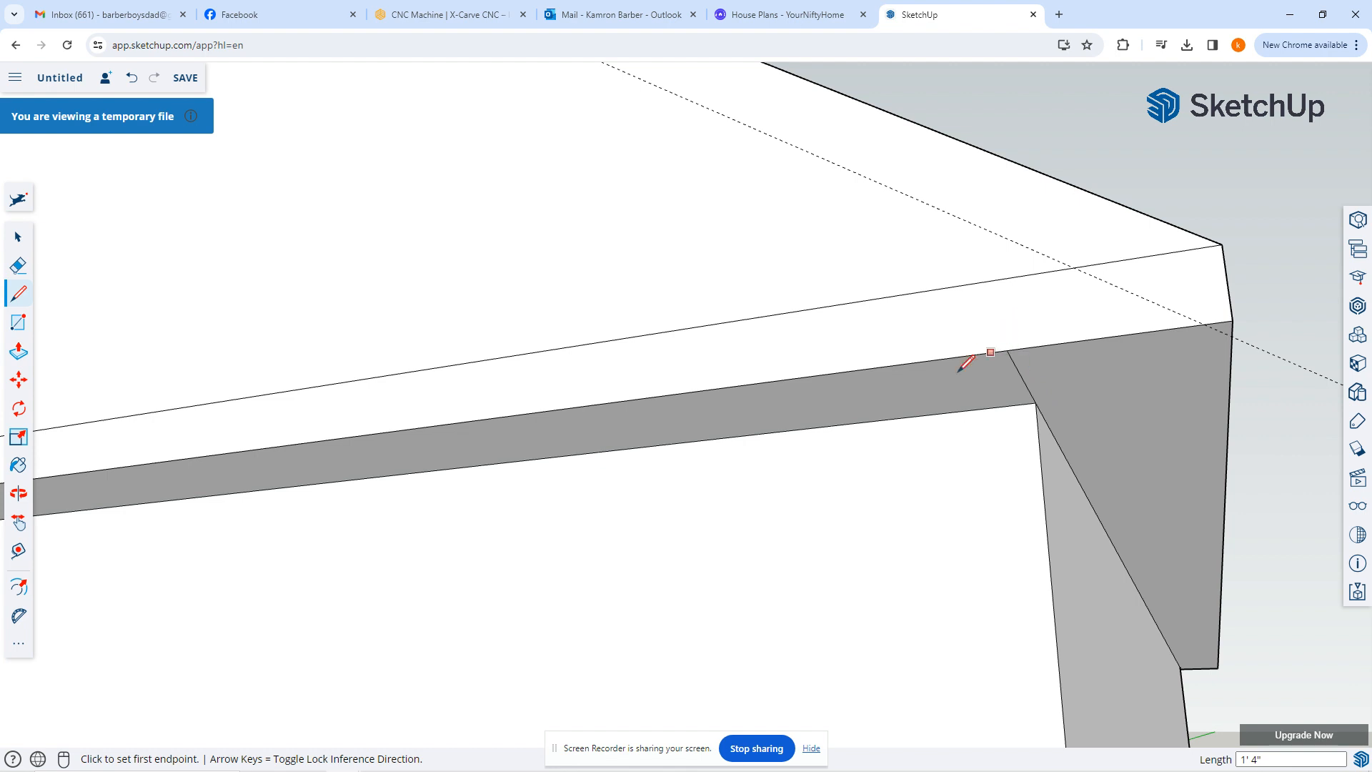
Step: Draw a vertical line from the soffit line's front end up to the right guide, continuing along the guide to the guides' intersection at the peak
{"action": "left_click", "coordinate": [1007, 349]}
{"action": "scroll", "coordinate": [1007, 350], "scroll_direction": "down", "scroll_amount": 2}
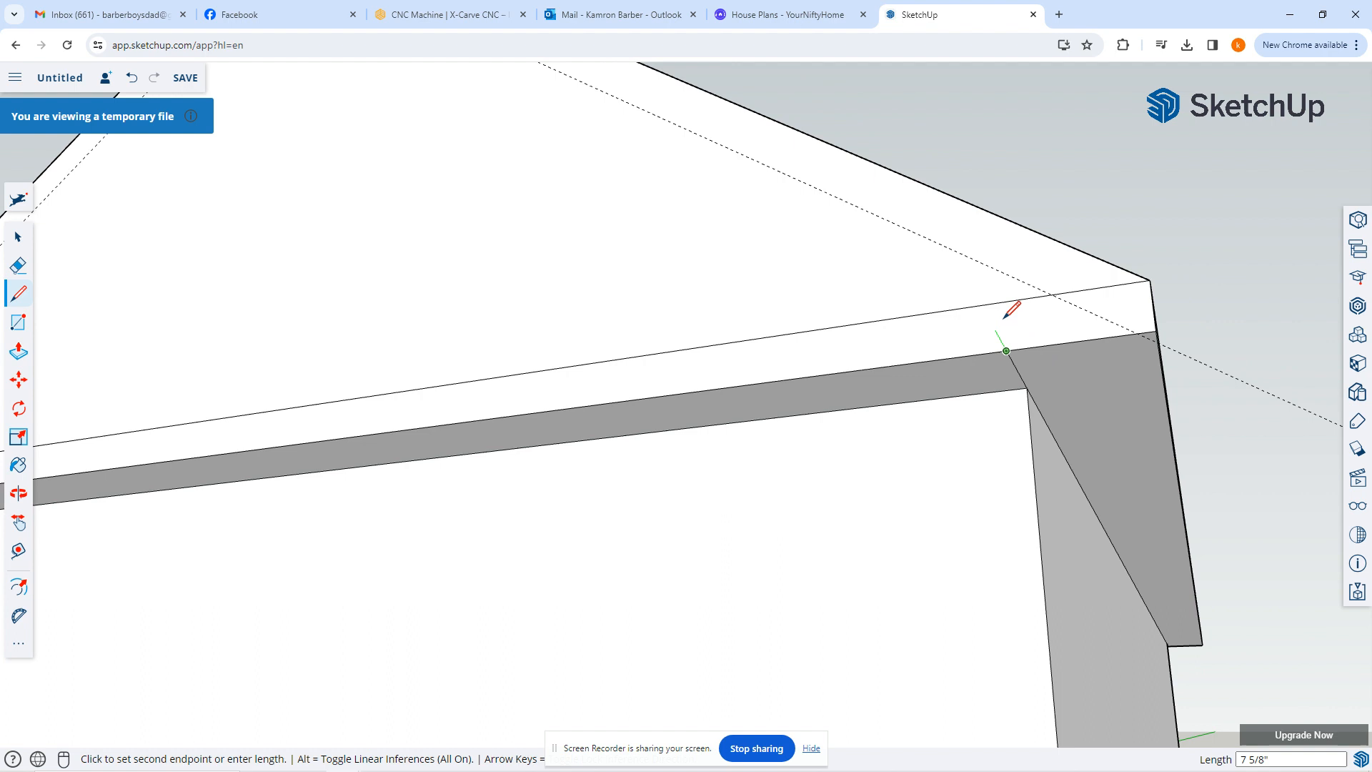
{"action": "left_click", "coordinate": [1000, 270]}
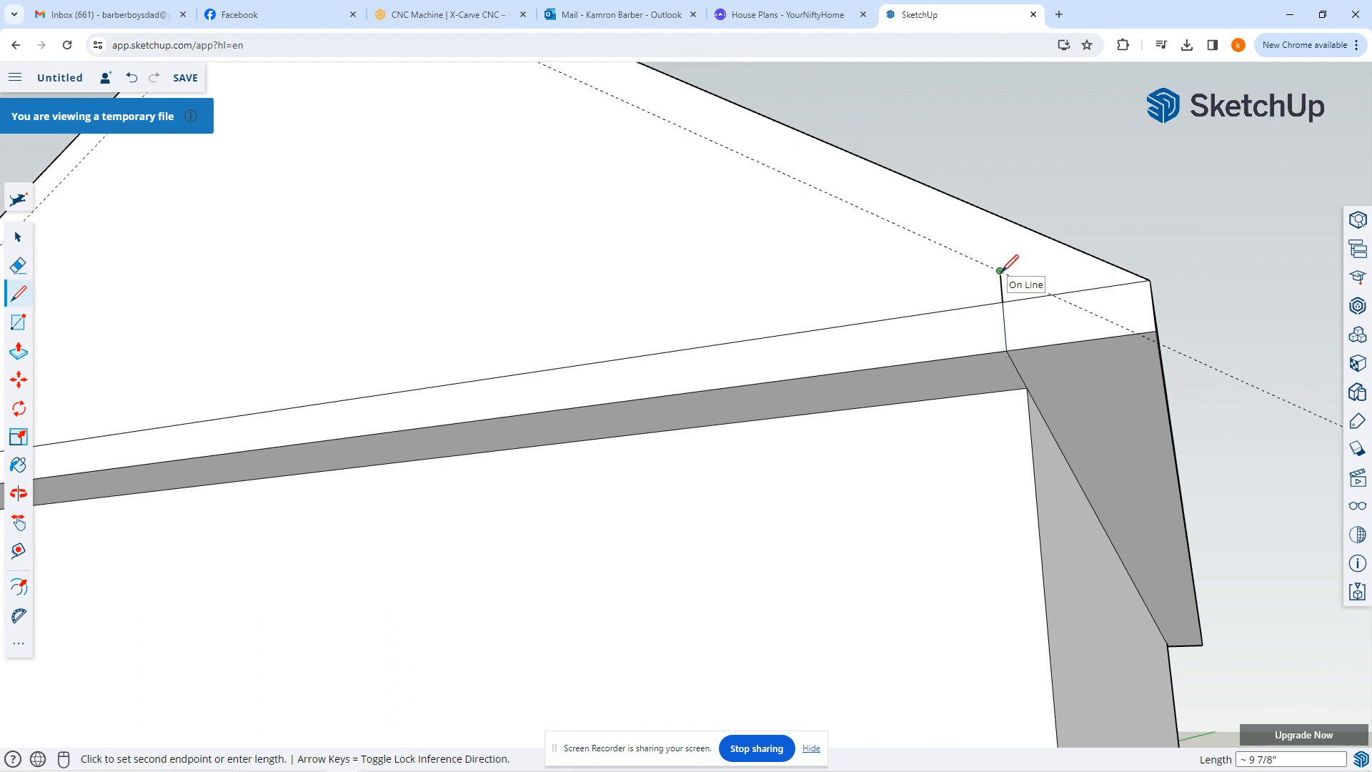
{"action": "scroll", "coordinate": [1072, 315], "scroll_direction": "down", "scroll_amount": 6}
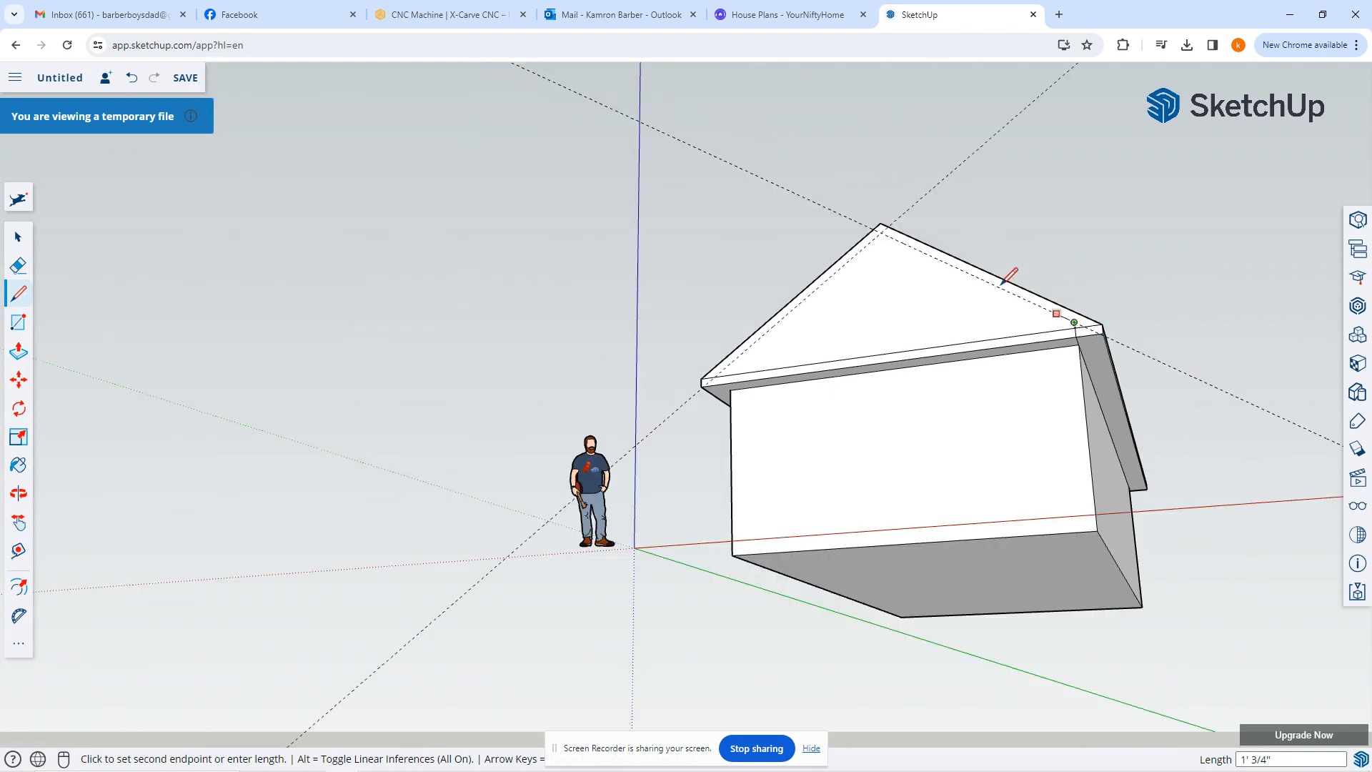
{"action": "scroll", "coordinate": [886, 231], "scroll_direction": "up", "scroll_amount": 6}
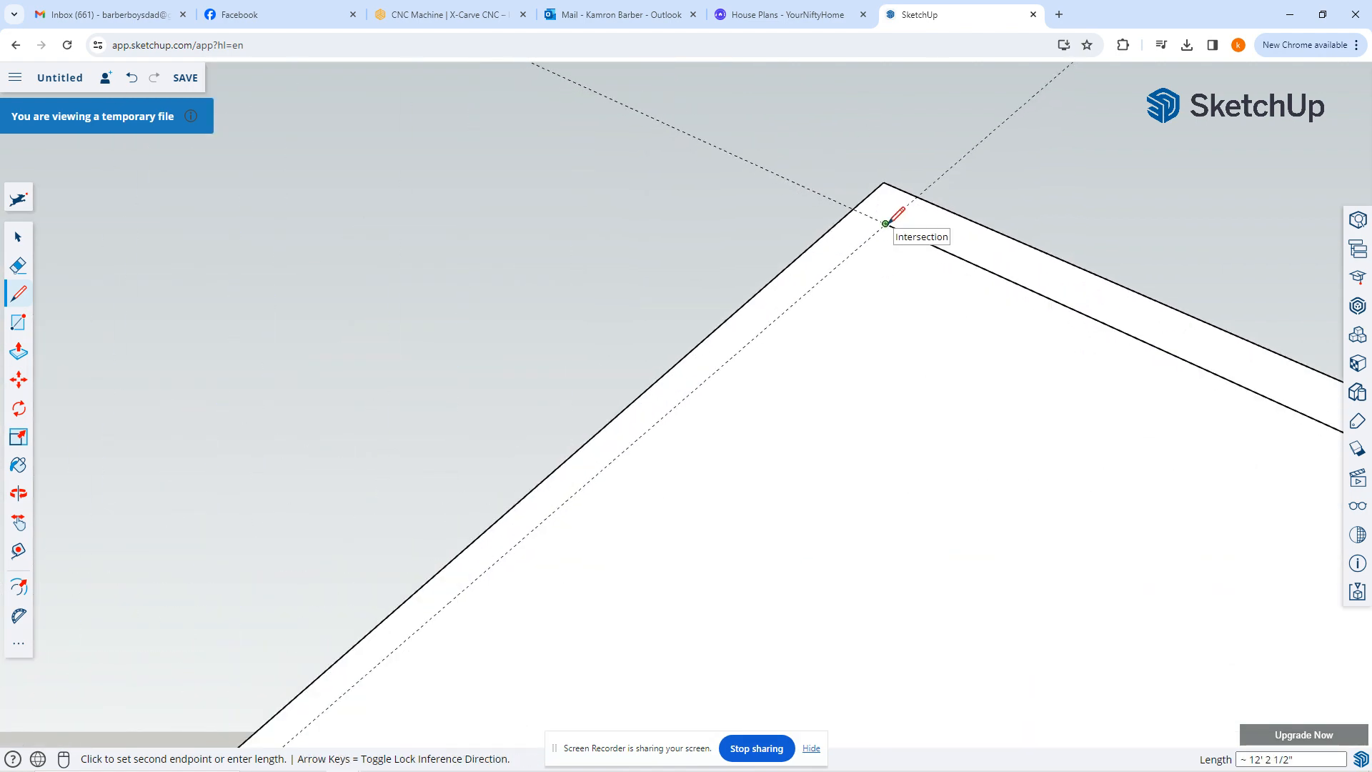
{"action": "left_click", "coordinate": [885, 223]}
{"action": "scroll", "coordinate": [929, 293], "scroll_direction": "down", "scroll_amount": 4}
{"action": "scroll", "coordinate": [866, 403], "scroll_direction": "down", "scroll_amount": 2}
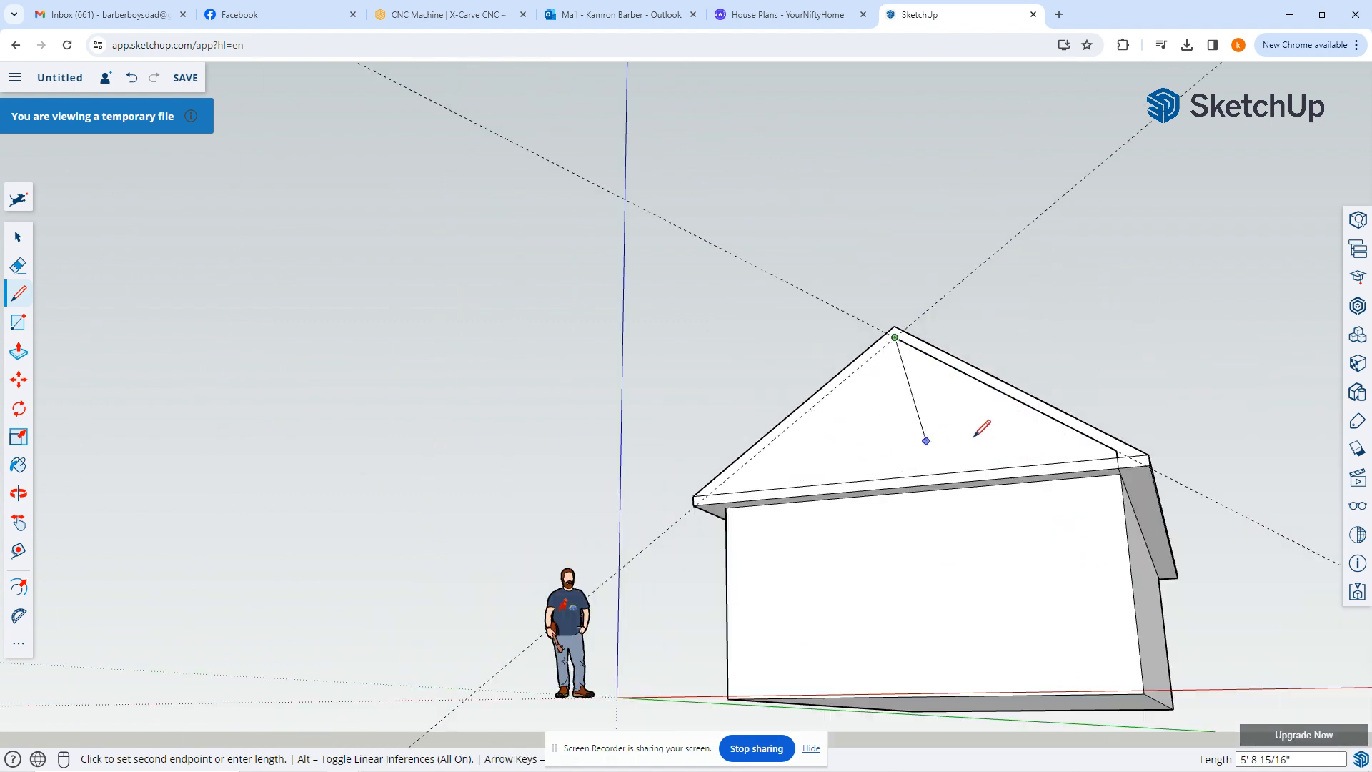
{"action": "key", "text": "Escape"}
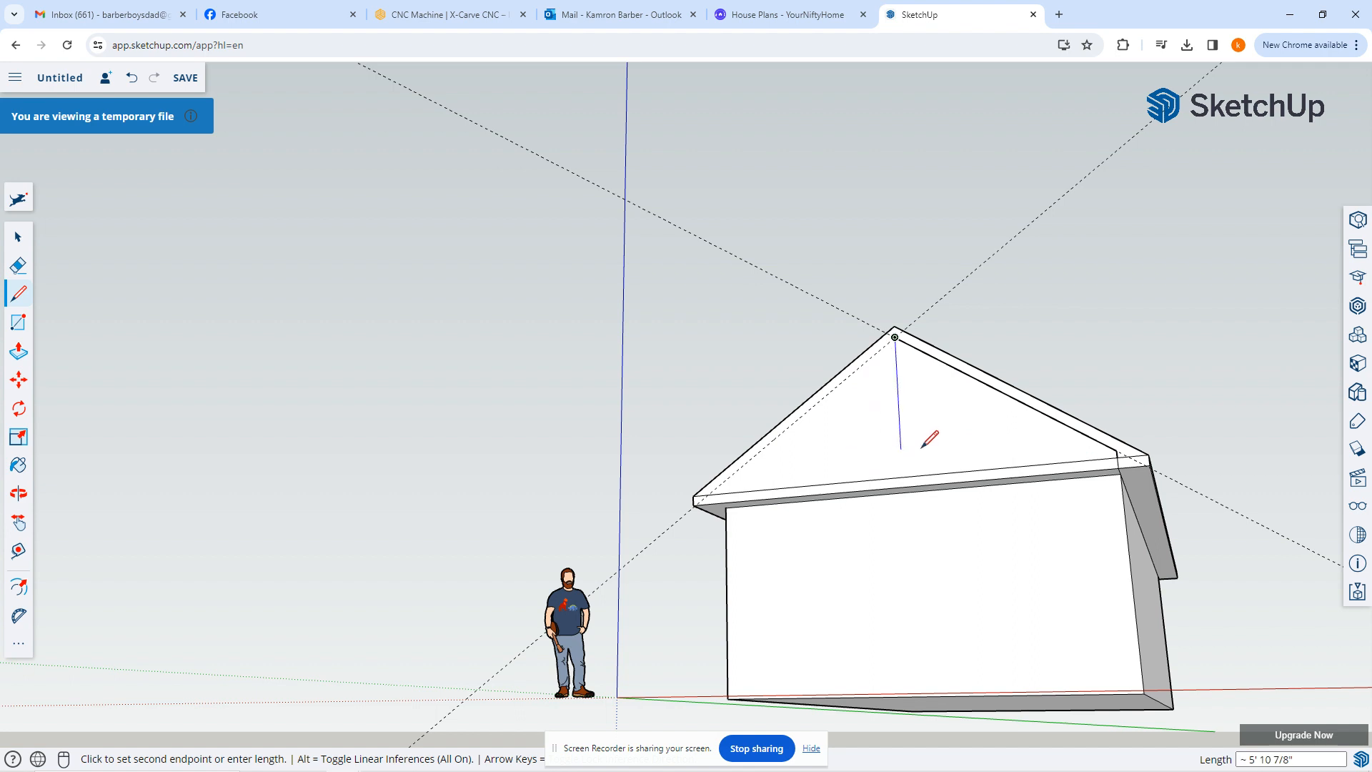
Step: Draw a 1' 4" line across the soffit from the left front wall corner to the overhang's front edge
{"action": "scroll", "coordinate": [707, 505], "scroll_direction": "up", "scroll_amount": 4}
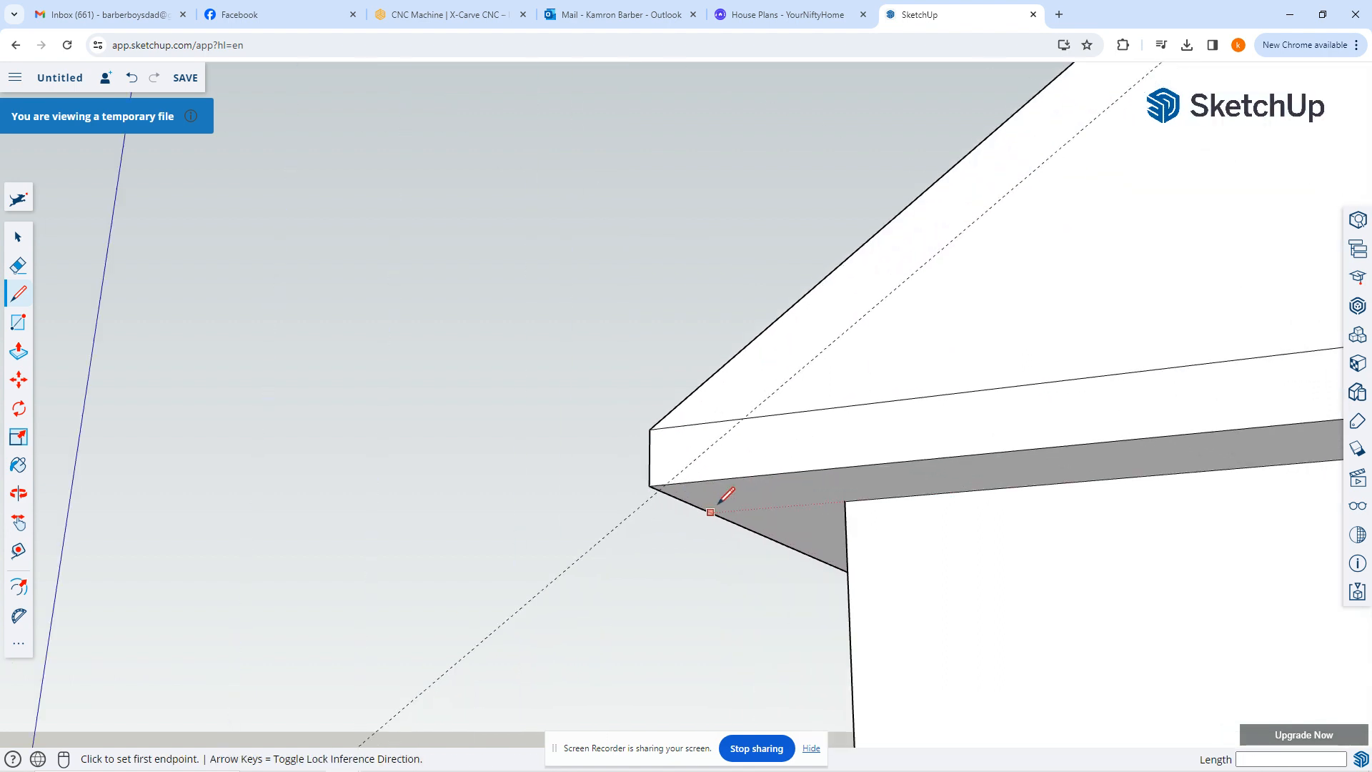
{"action": "left_click", "coordinate": [844, 500]}
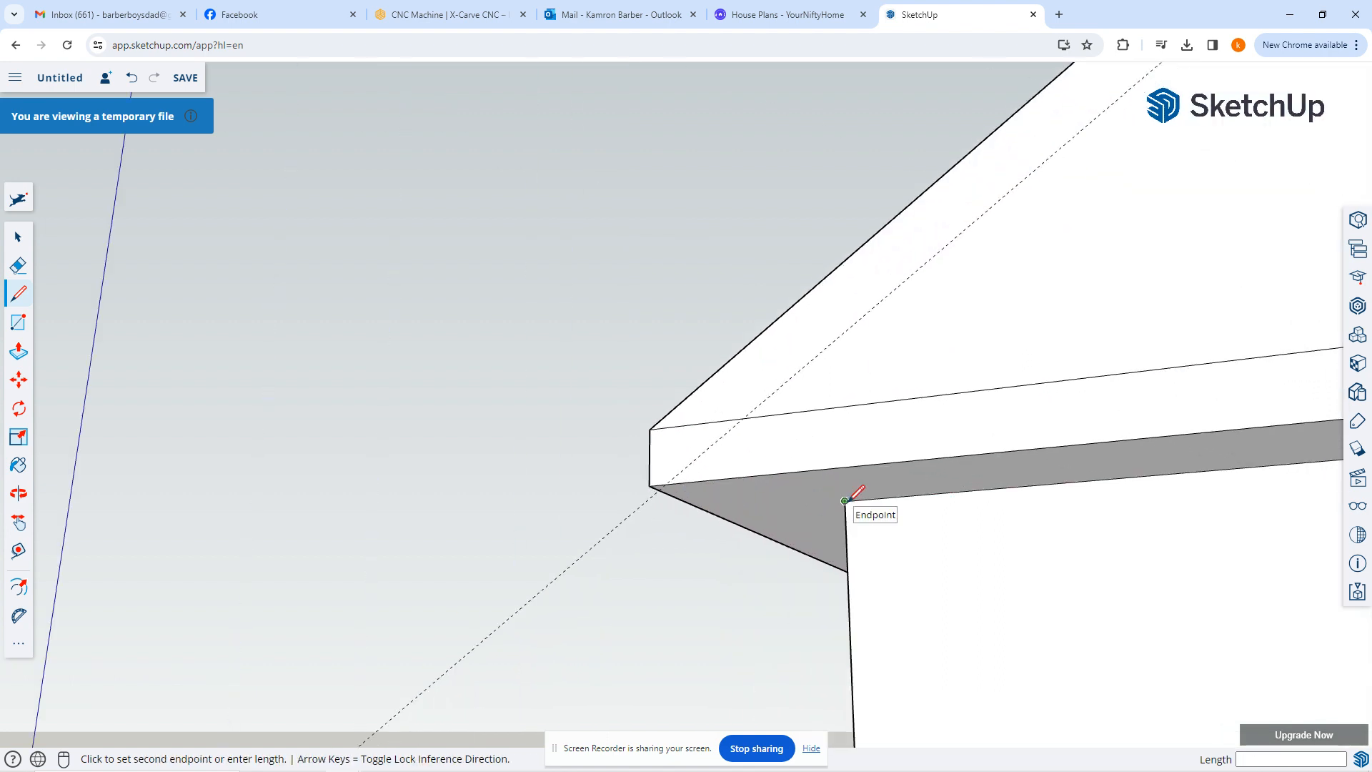
{"action": "left_click", "coordinate": [796, 472]}
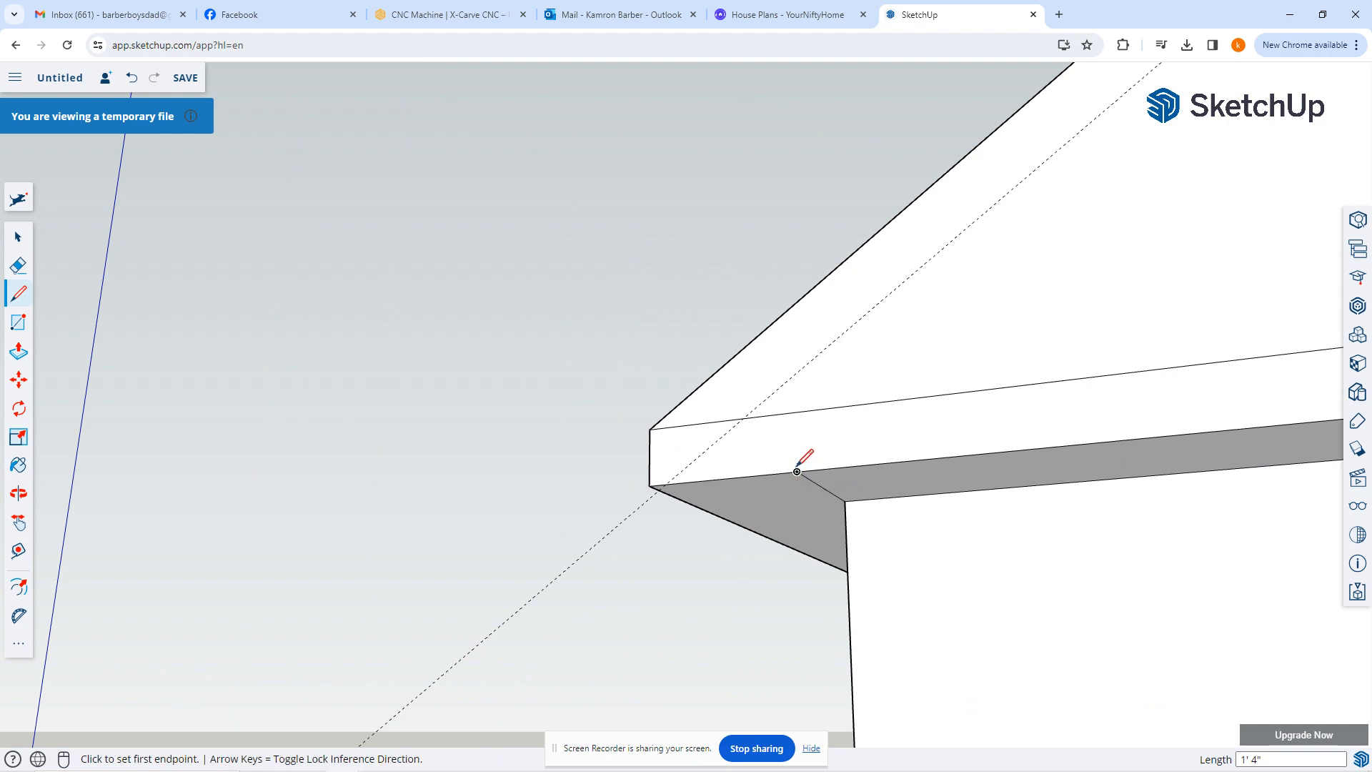
Step: Draw a vertical line from the left soffit line's front end to the left guide, continuing along the guide to the peak intersection
{"action": "left_click", "coordinate": [797, 472]}
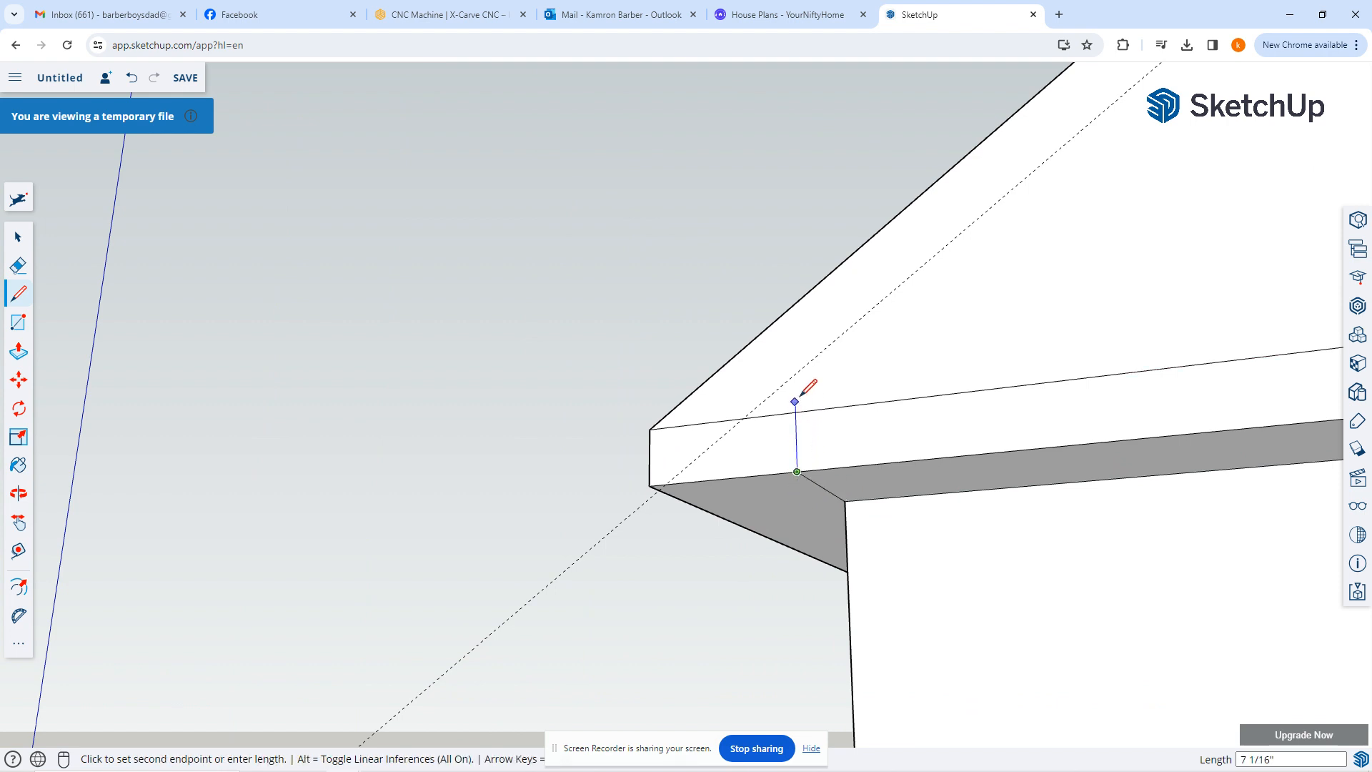
{"action": "scroll", "coordinate": [798, 372], "scroll_direction": "down", "scroll_amount": 6}
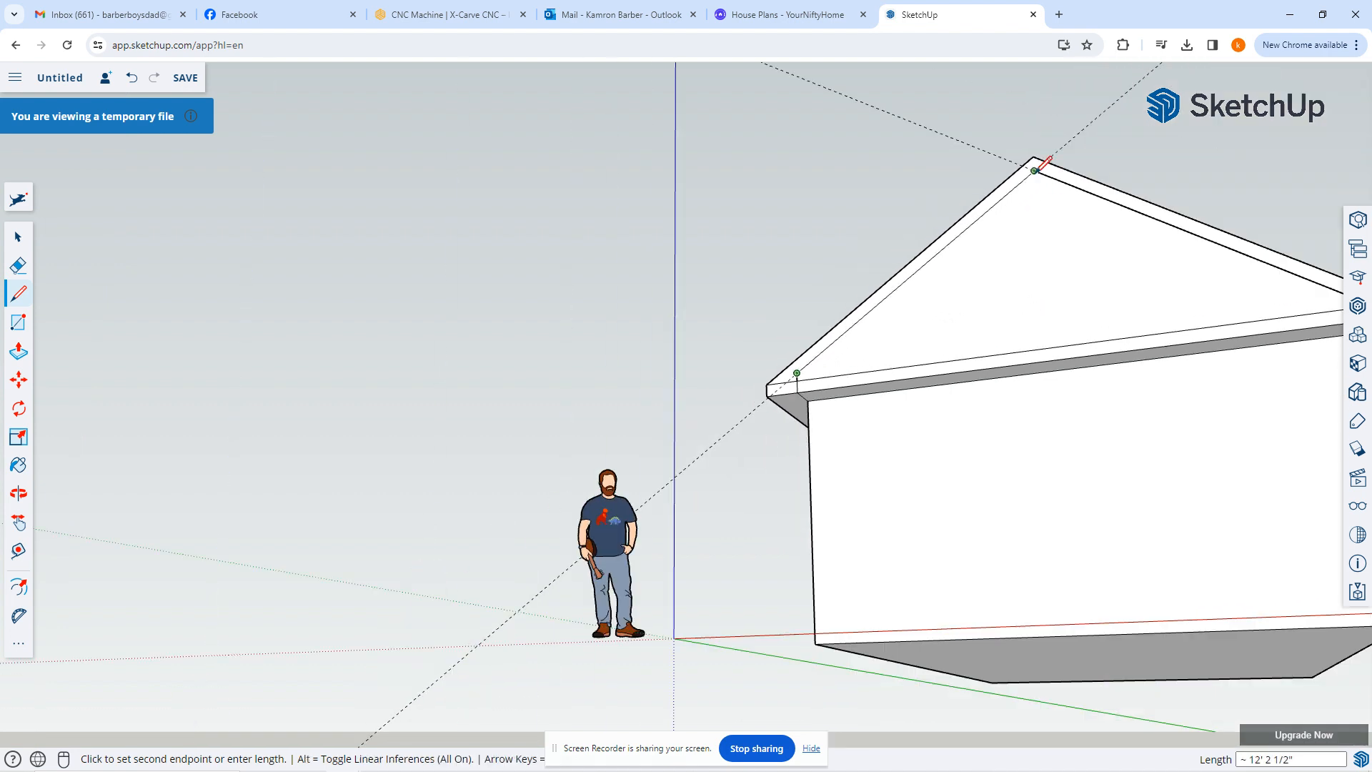
{"action": "left_click", "coordinate": [1034, 172]}
{"action": "key", "text": "space"}
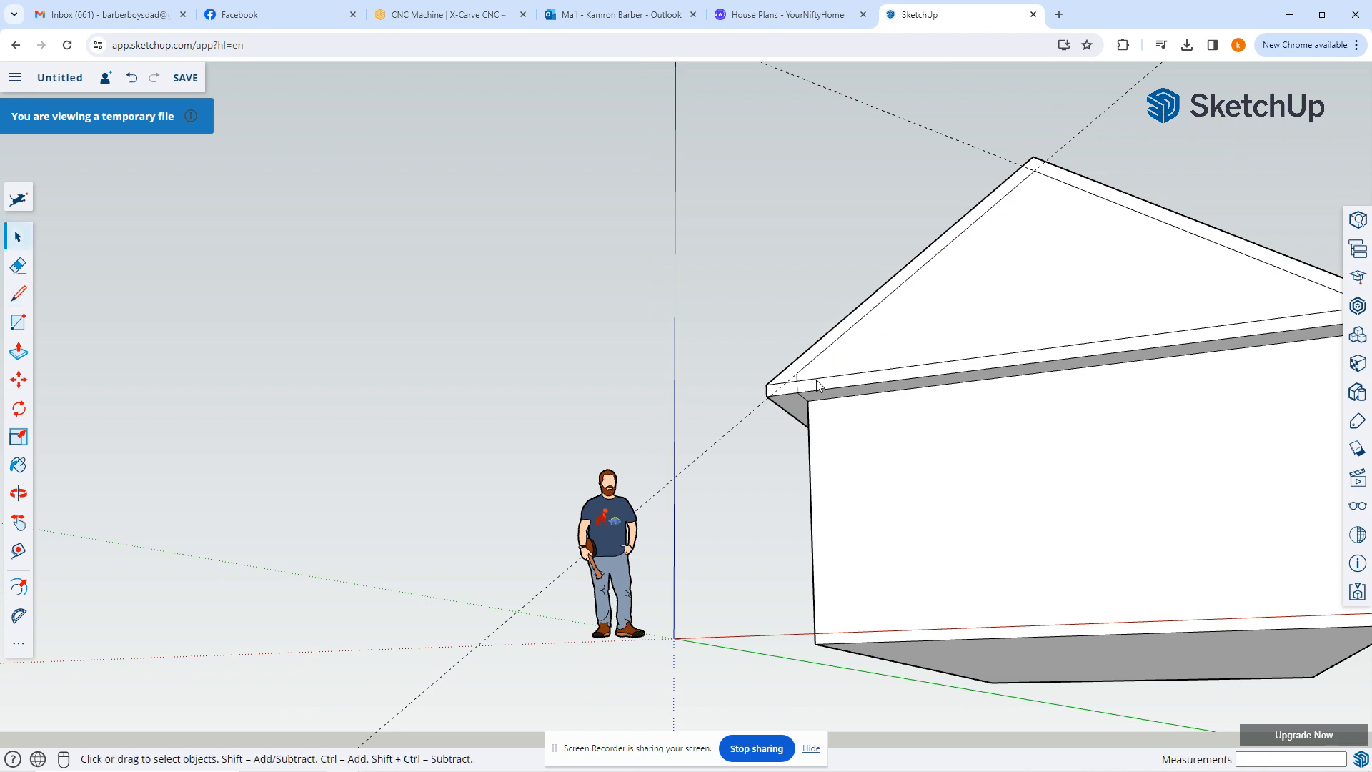
Step: Erase both guide lines and the long horizontal edge across the base of the front gable
{"action": "scroll", "coordinate": [795, 388], "scroll_direction": "down", "scroll_amount": 3}
{"action": "scroll", "coordinate": [794, 389], "scroll_direction": "up", "scroll_amount": 4}
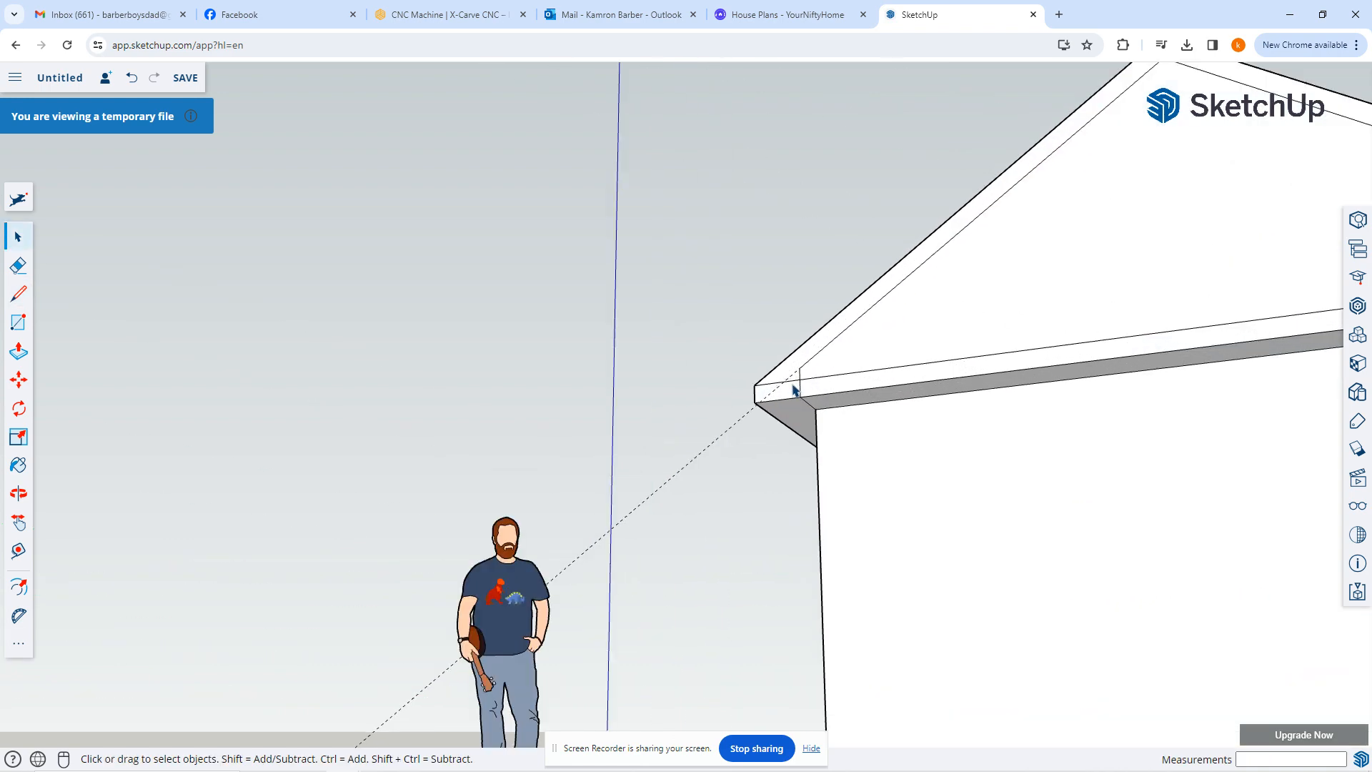
{"action": "key", "text": "e"}
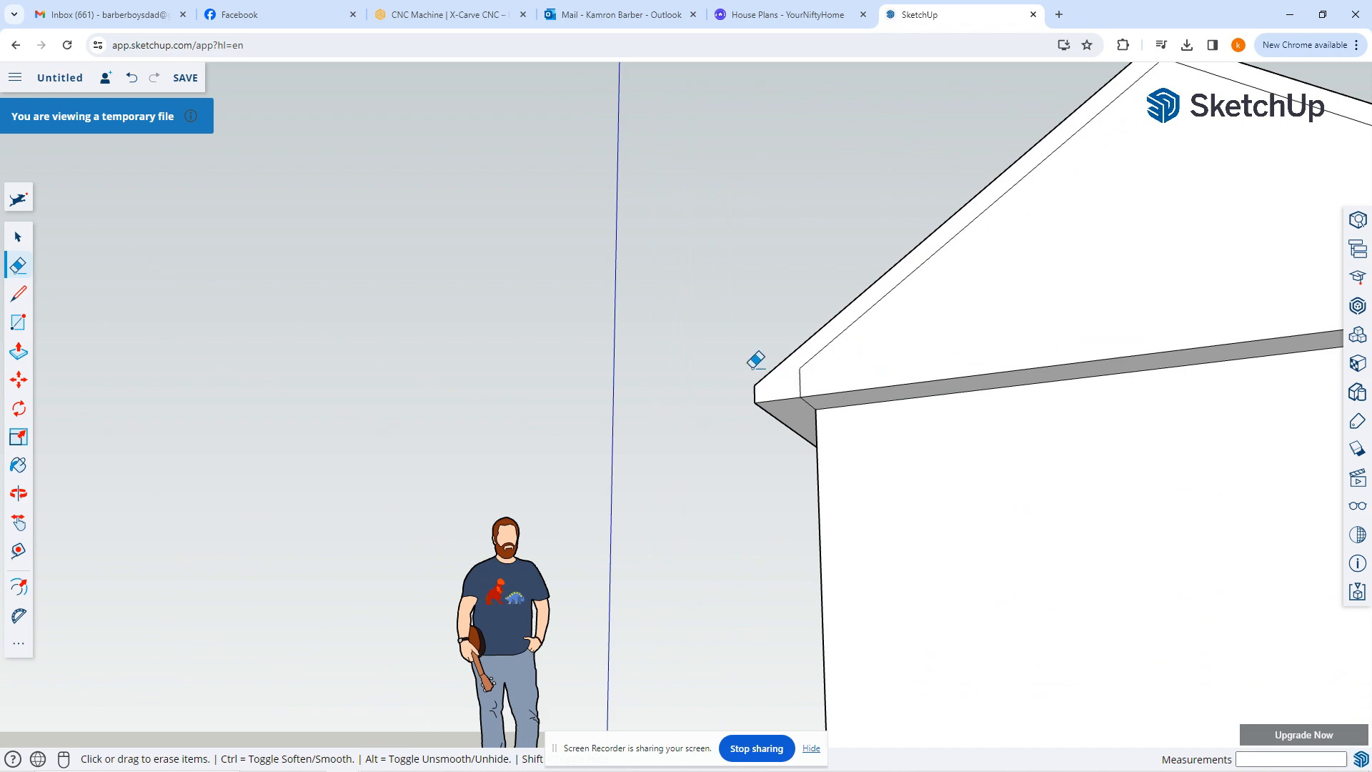
{"action": "scroll", "coordinate": [757, 363], "scroll_direction": "down", "scroll_amount": 3}
{"action": "scroll", "coordinate": [1161, 313], "scroll_direction": "up", "scroll_amount": 2}
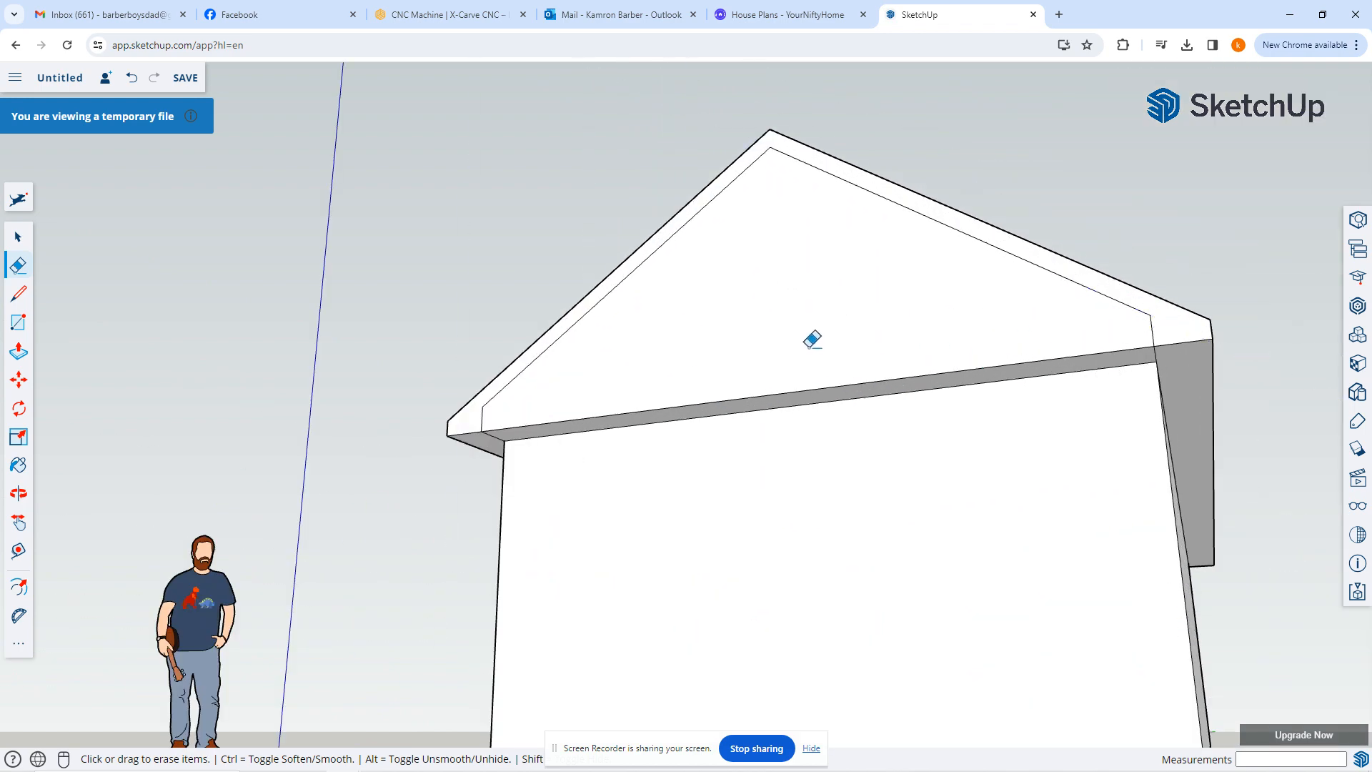
Step: Push the inner gable face back 1' 4" to the plane of the front wall
{"action": "key", "text": "space"}
{"action": "key", "text": "p"}
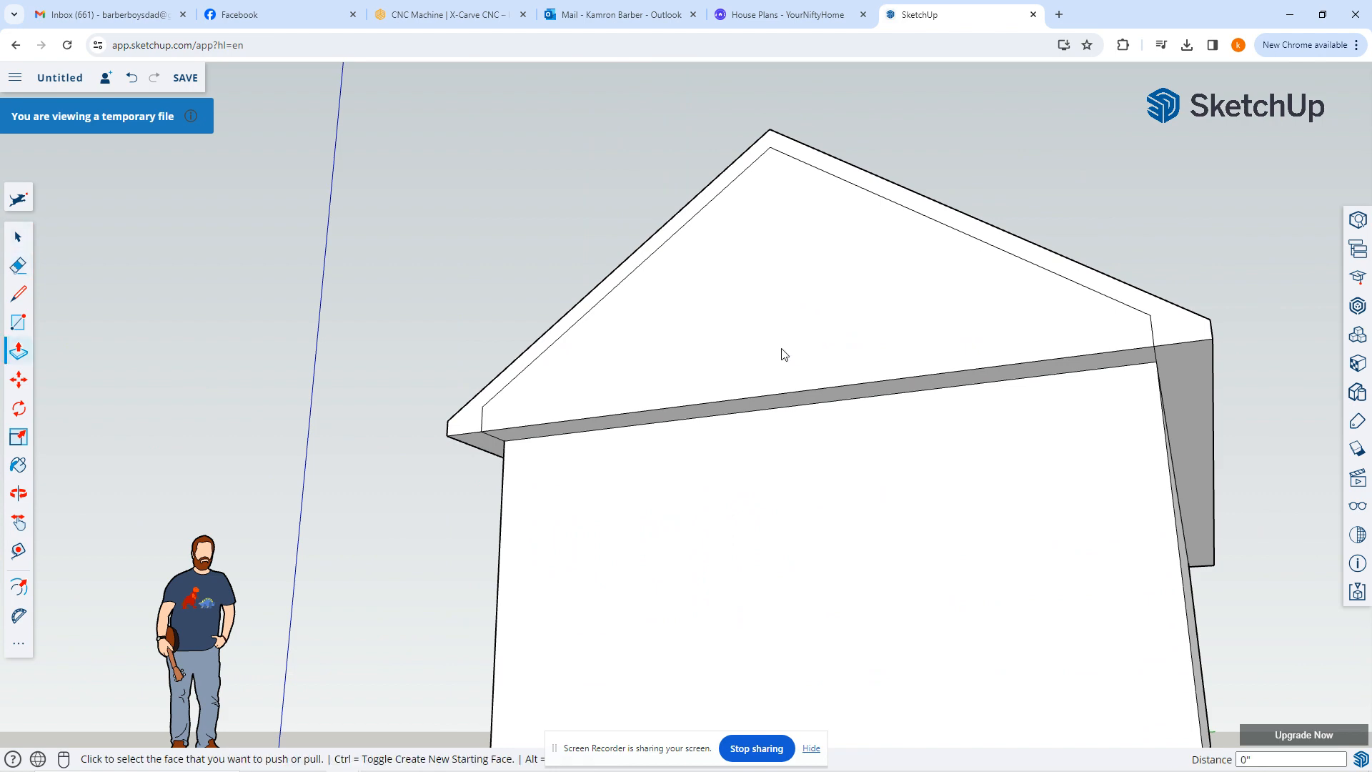
{"action": "left_click", "coordinate": [758, 361]}
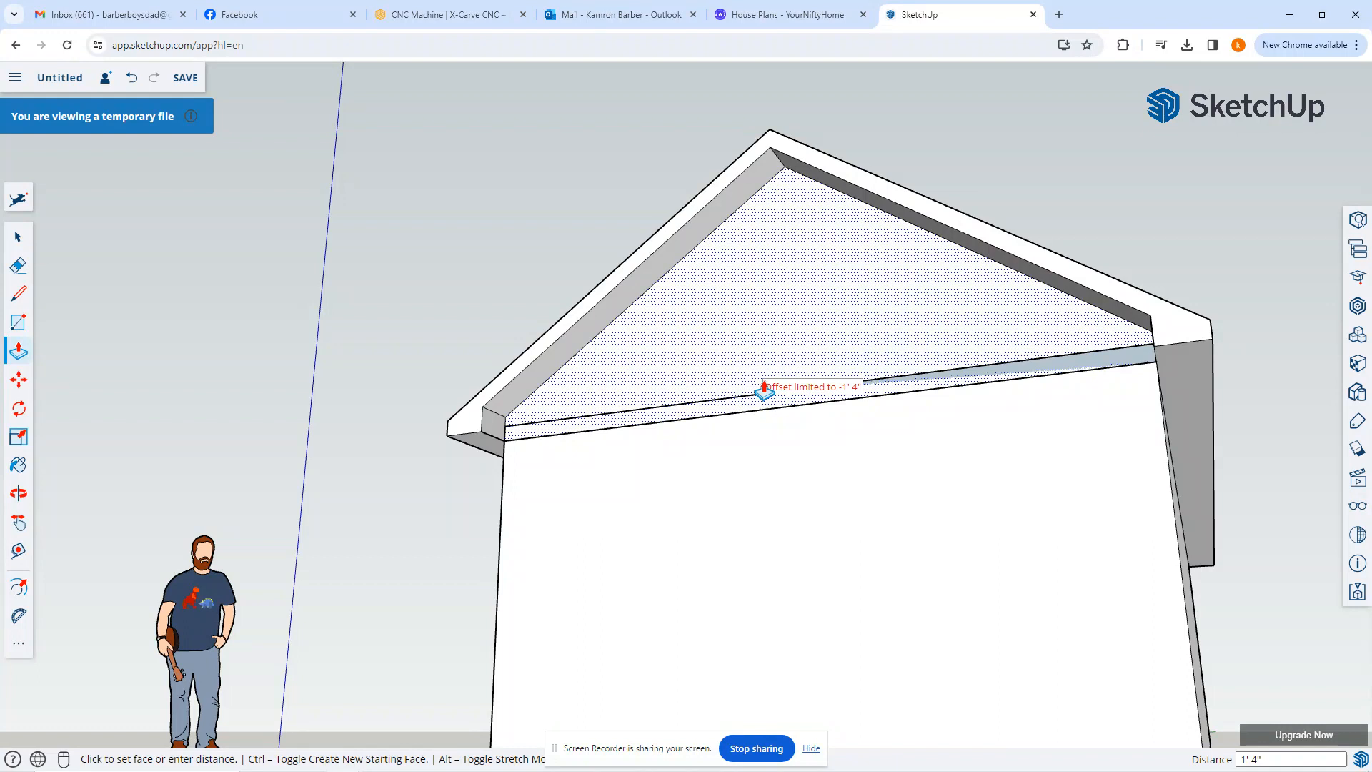
{"action": "left_click", "coordinate": [712, 480]}
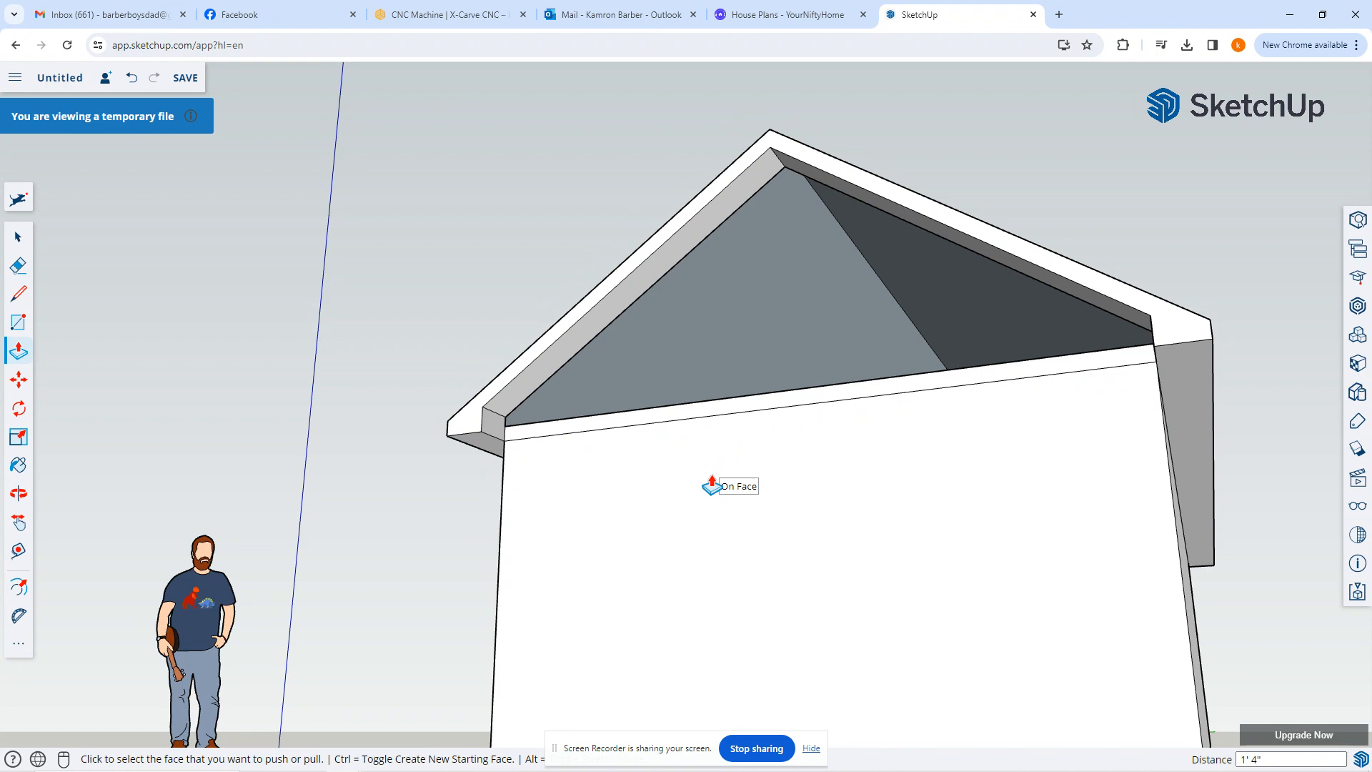
Step: Close the inner gable face by tracing the short vertical edge, about 3 7/8" long, at the left end of the gable opening
{"action": "key", "text": "l"}
{"action": "scroll", "coordinate": [509, 431], "scroll_direction": "up", "scroll_amount": 5}
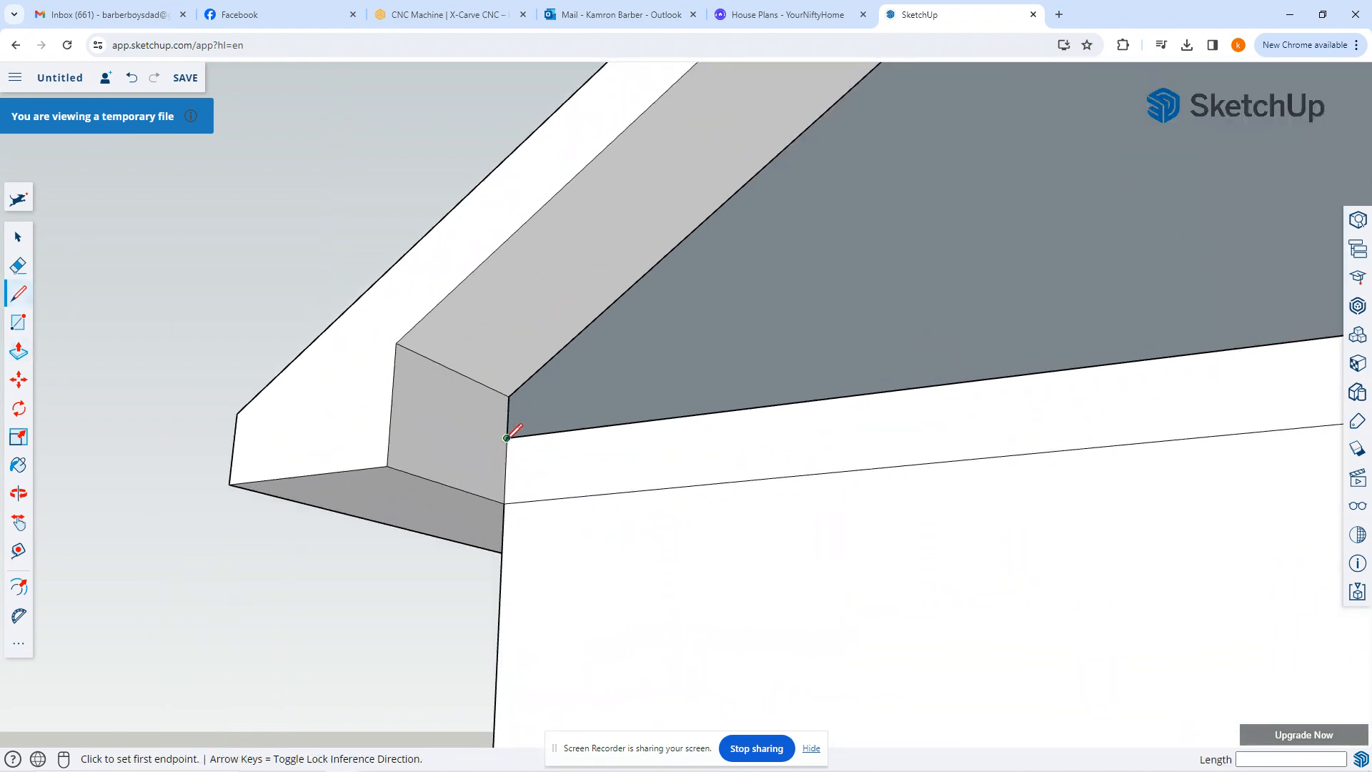
{"action": "scroll", "coordinate": [506, 437], "scroll_direction": "down", "scroll_amount": 2}
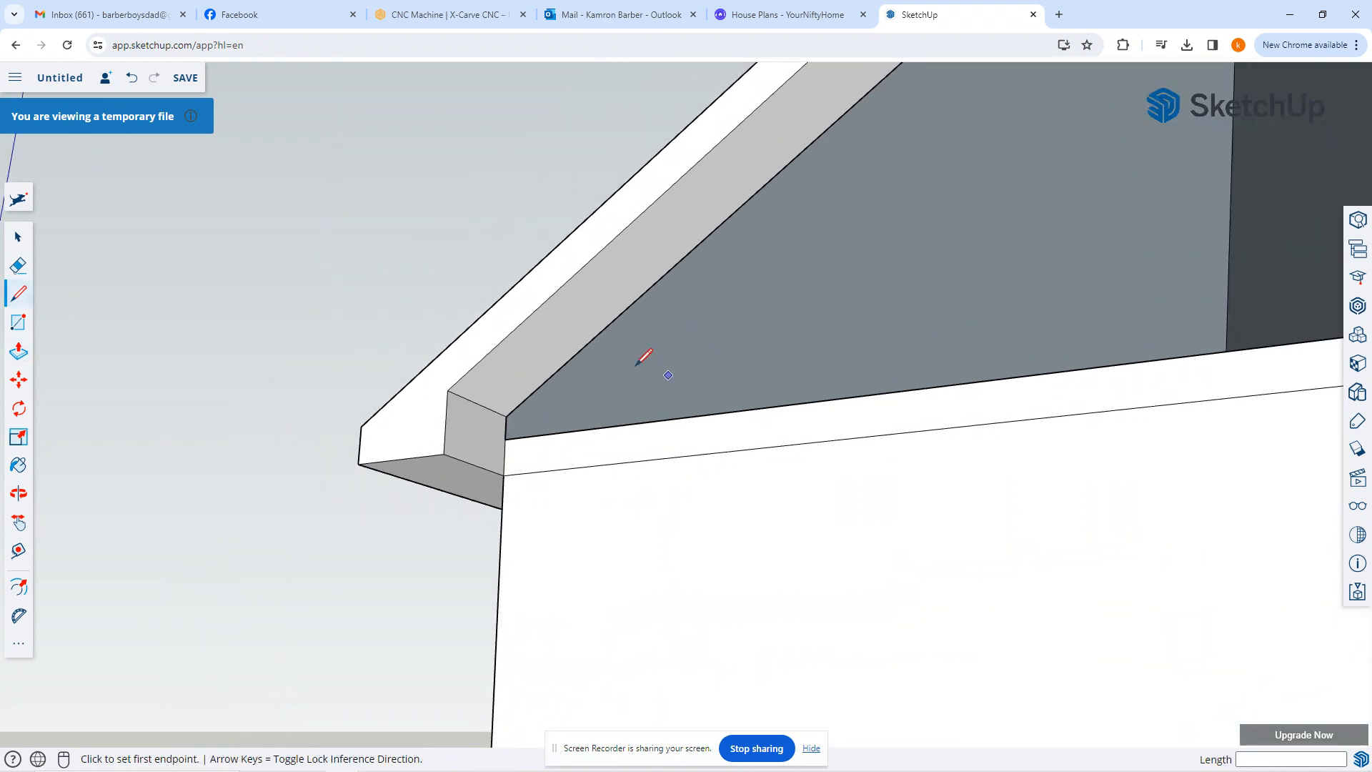
{"action": "scroll", "coordinate": [506, 439], "scroll_direction": "up", "scroll_amount": 3}
{"action": "left_click", "coordinate": [505, 439]}
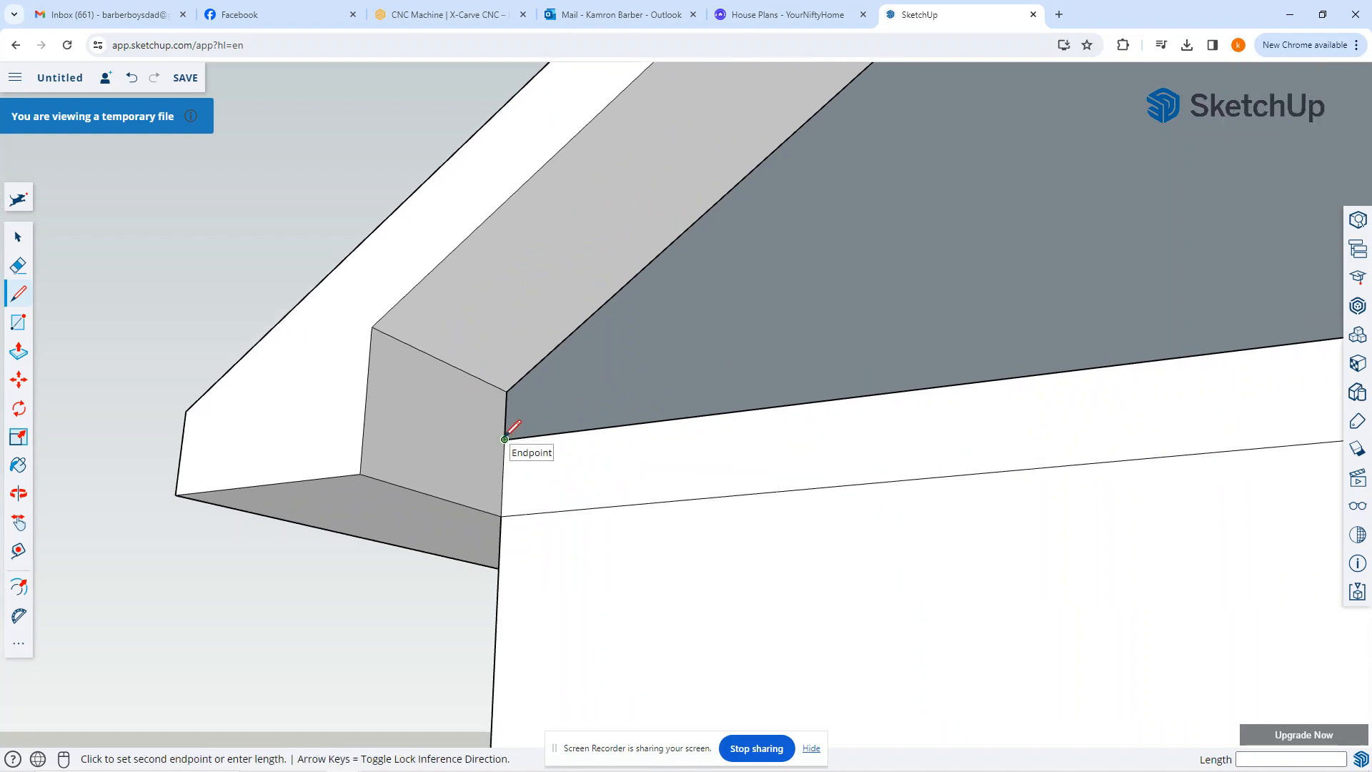
{"action": "left_click", "coordinate": [507, 391]}
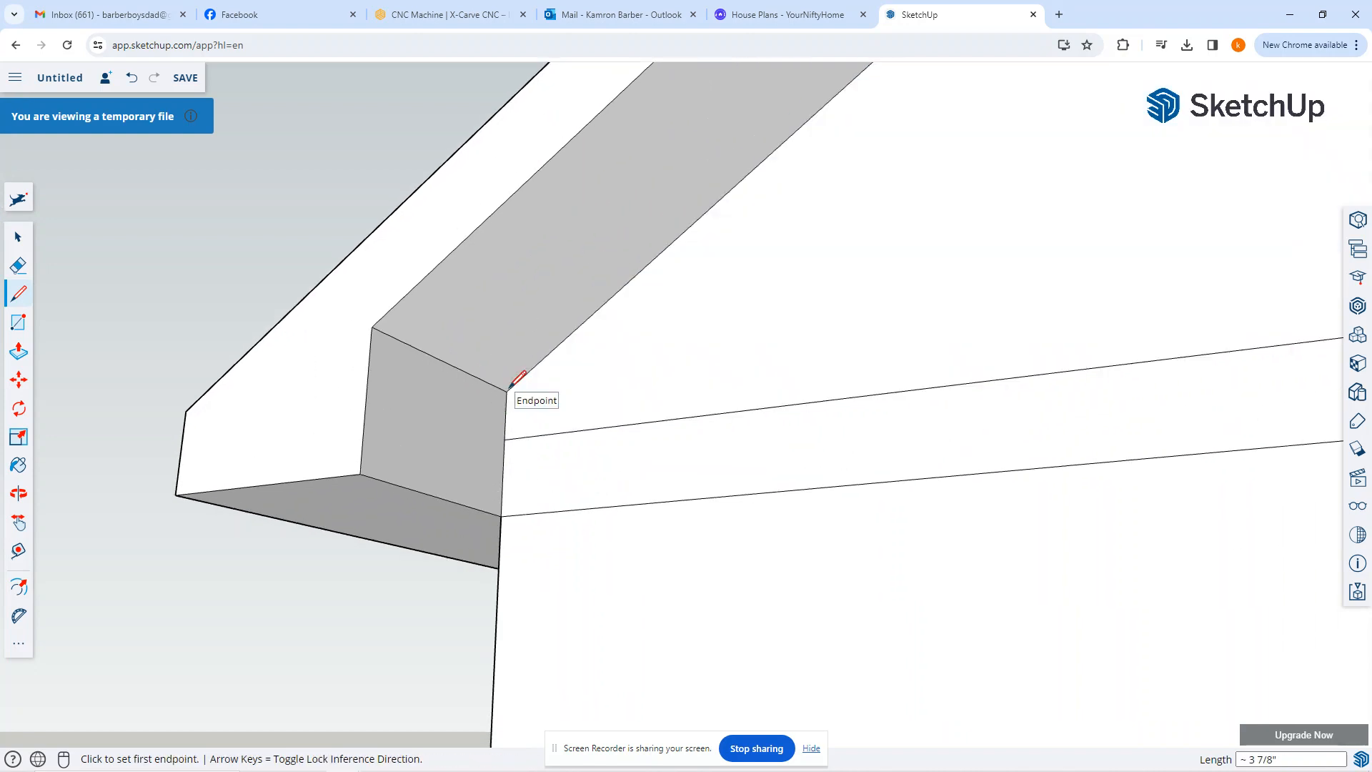
Step: Erase the two horizontal lines crossing the front wall at the base of the gable
{"action": "scroll", "coordinate": [507, 390], "scroll_direction": "down", "scroll_amount": 4}
{"action": "scroll", "coordinate": [555, 443], "scroll_direction": "down", "scroll_amount": 3}
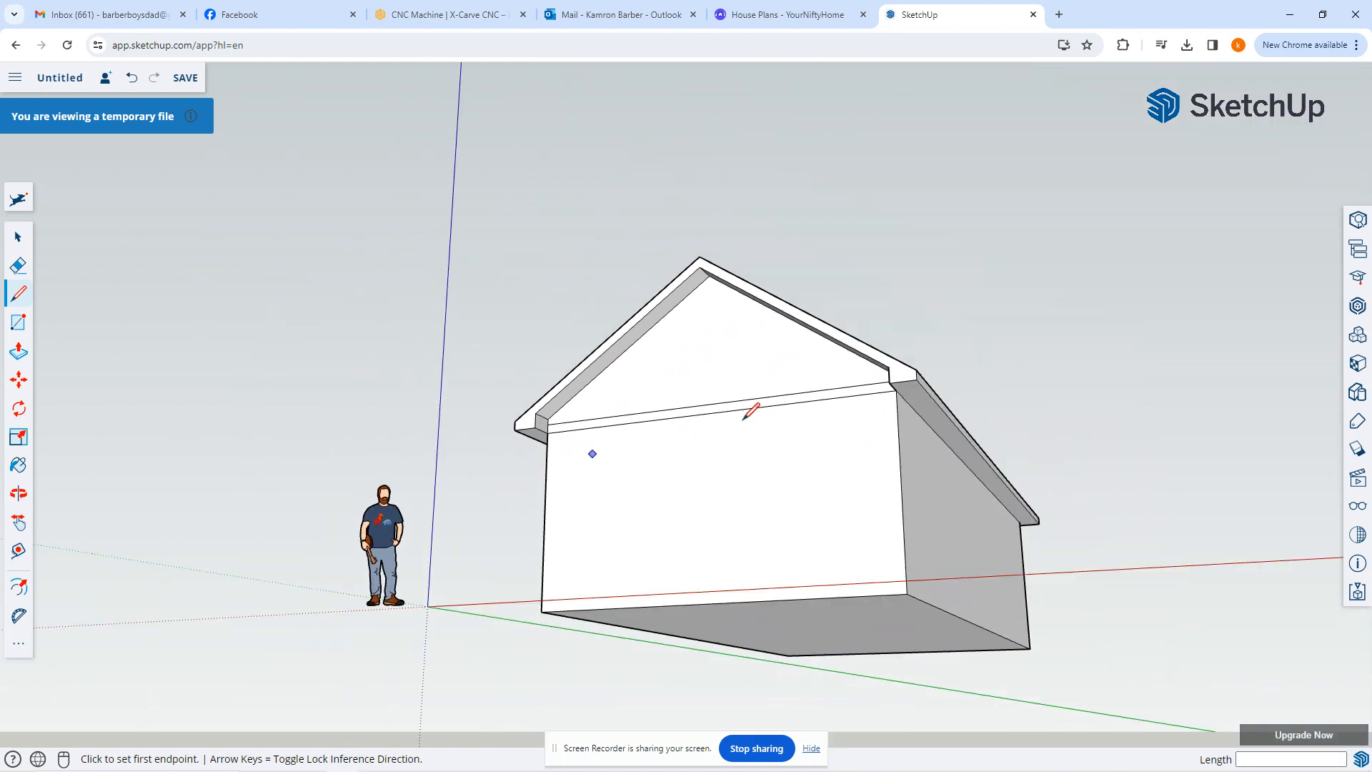
{"action": "scroll", "coordinate": [731, 394], "scroll_direction": "up", "scroll_amount": 3}
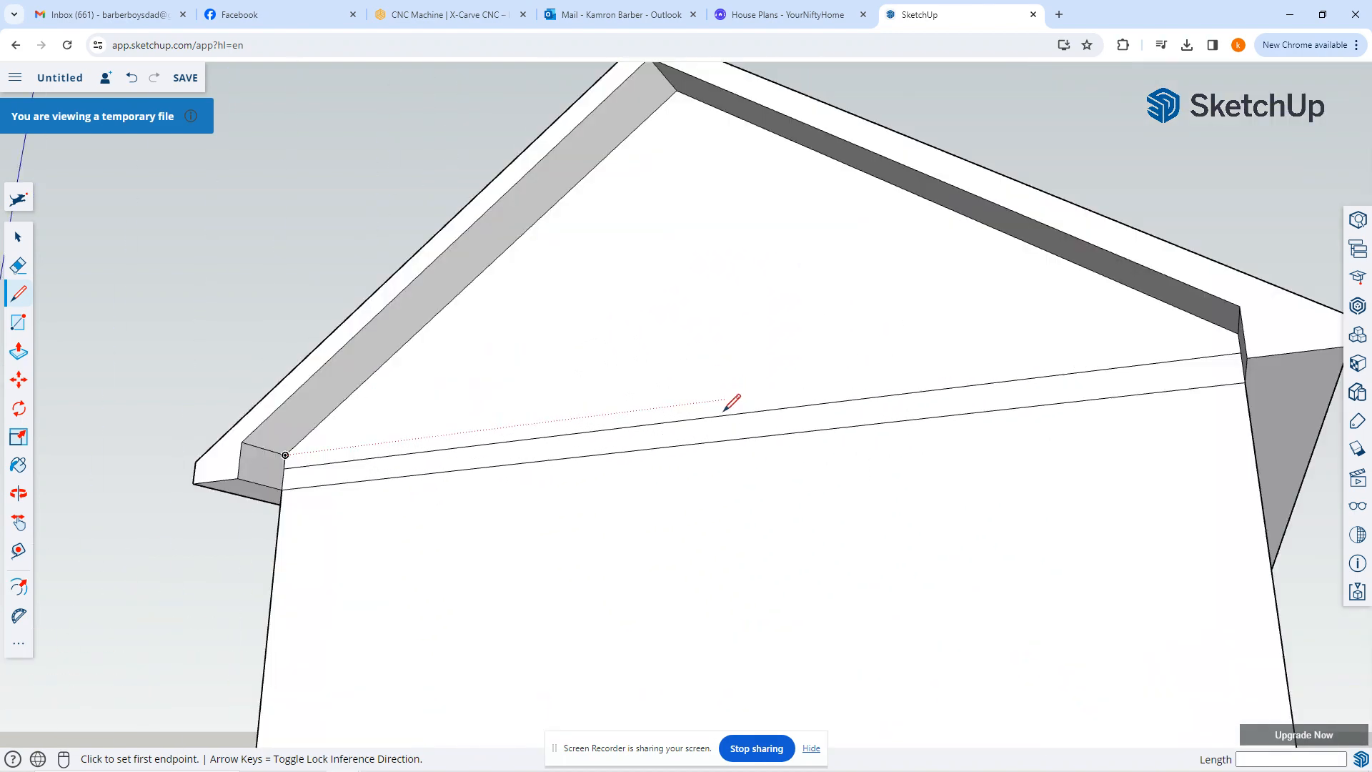
{"action": "key", "text": "e"}
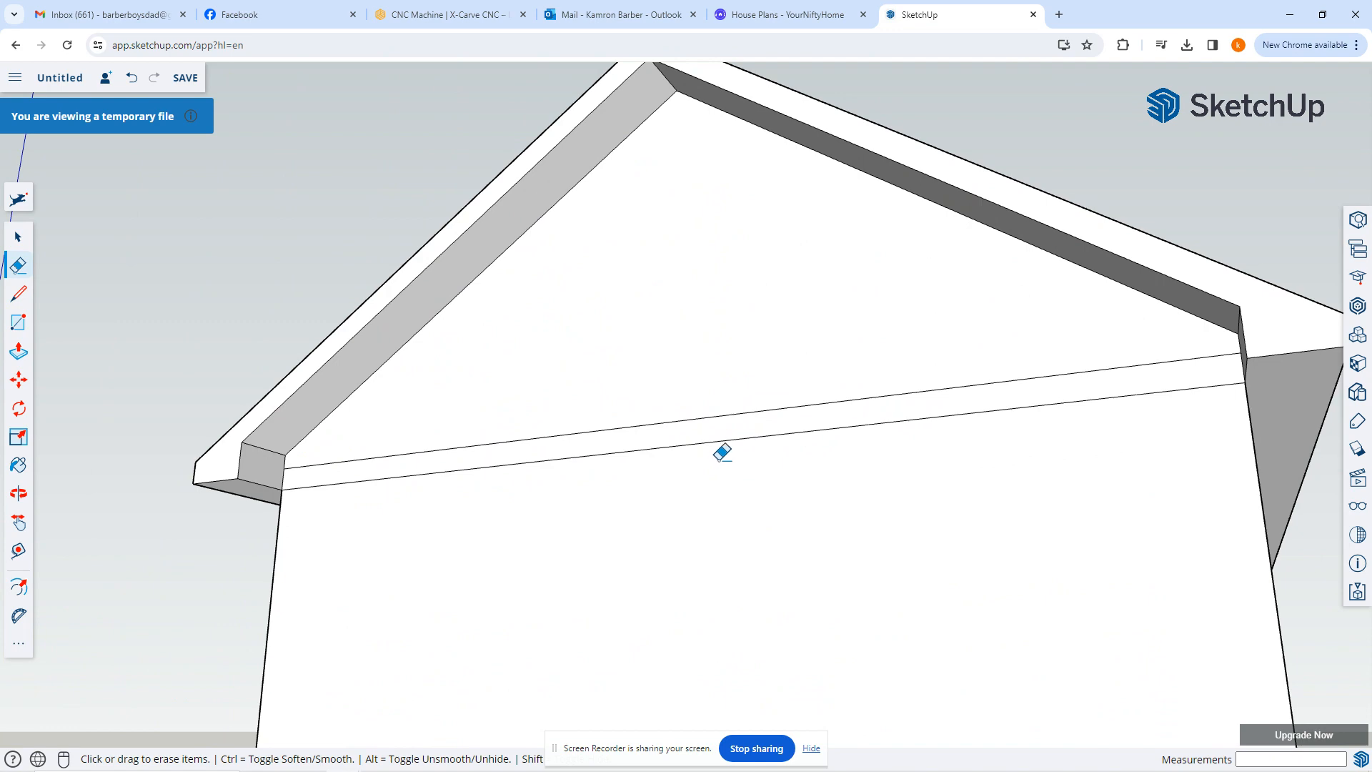
{"action": "left_click_drag", "start_coordinate": [692, 401], "coordinate": [701, 453]}
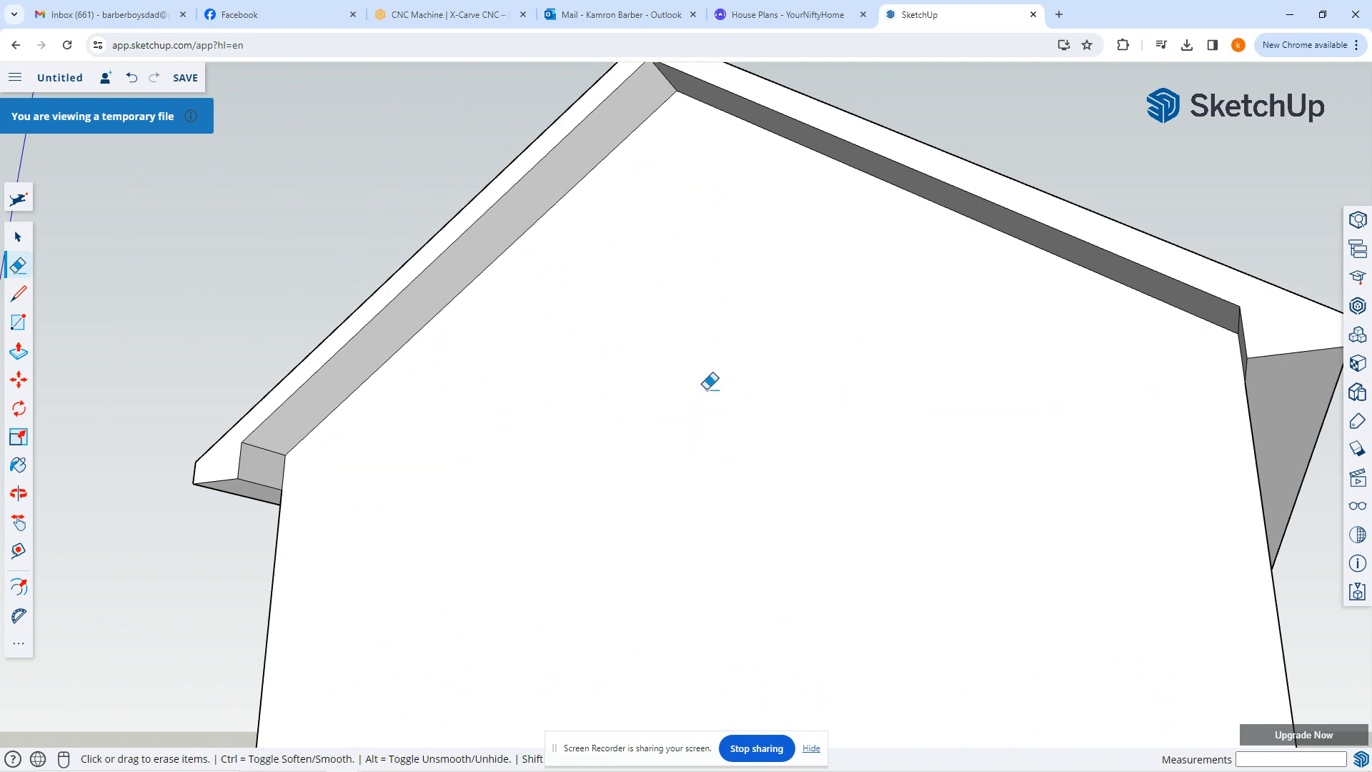
Step: Place a vertical guide on the long side wall, 12' from its left corner
{"action": "scroll", "coordinate": [710, 382], "scroll_direction": "down", "scroll_amount": 6}
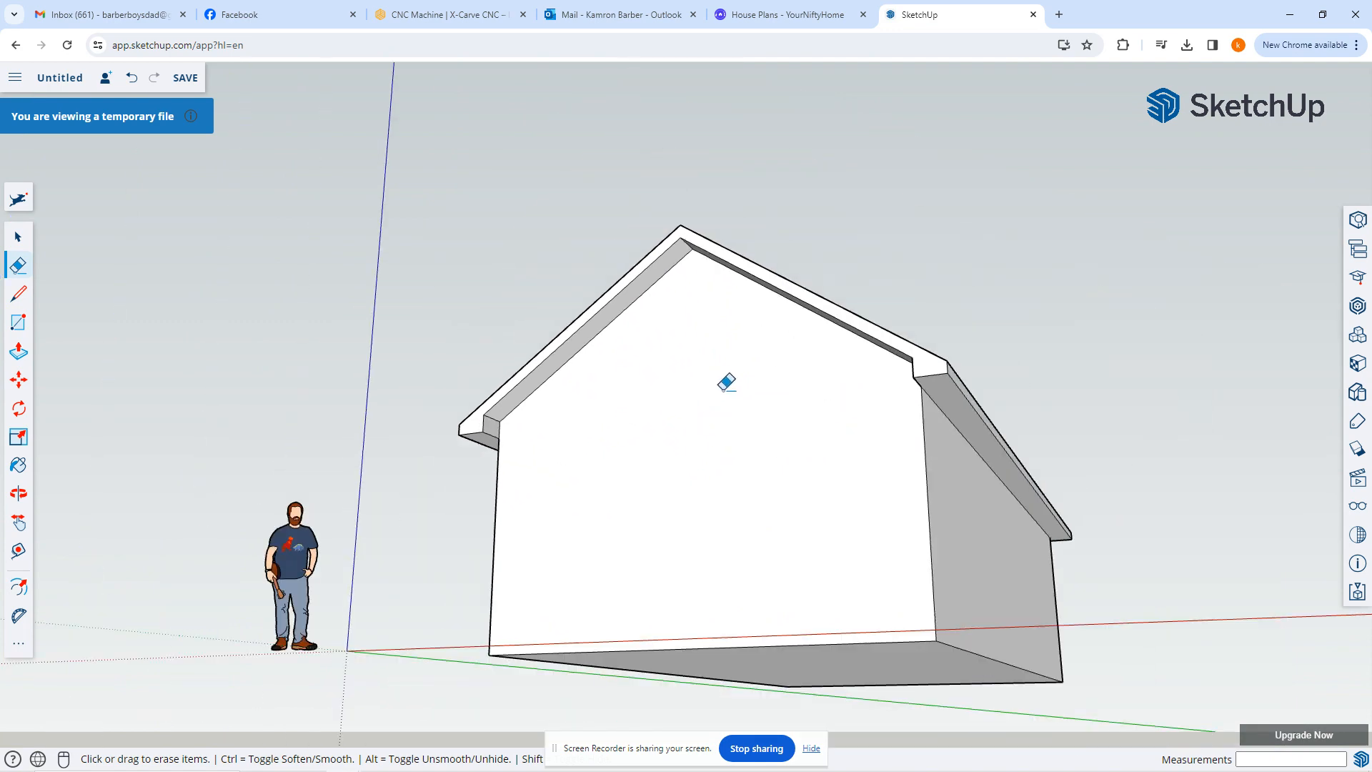
{"action": "middle_click_drag", "start_coordinate": [727, 382], "coordinate": [555, 473]}
{"action": "mouse_move", "coordinate": [722, 518]}
{"action": "middle_mouse_down"}
{"action": "mouse_move", "coordinate": [569, 541]}
{"action": "mouse_move", "coordinate": [903, 511]}
{"action": "mouse_move", "coordinate": [636, 505]}
{"action": "mouse_move", "coordinate": [579, 535]}
{"action": "mouse_move", "coordinate": [665, 567]}
{"action": "mouse_move", "coordinate": [560, 560]}
{"action": "middle_mouse_up"}
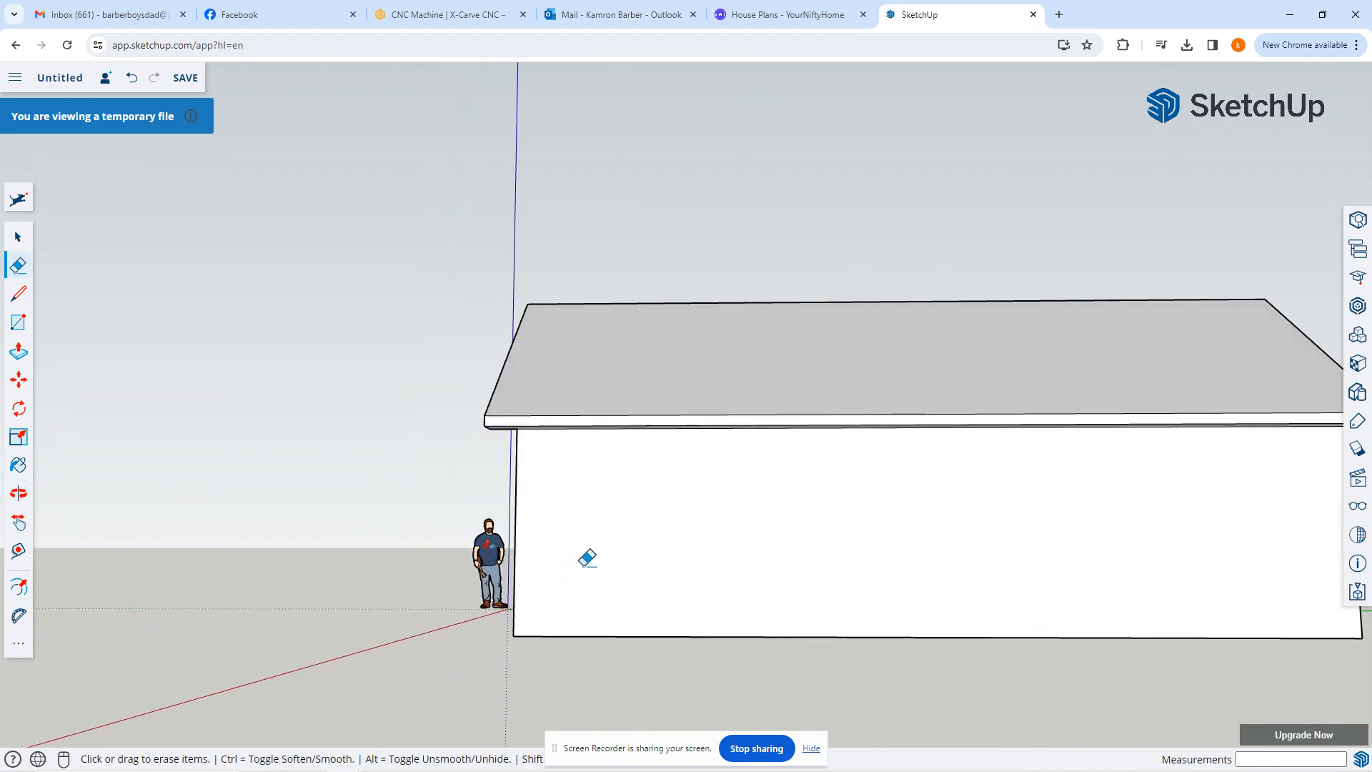
{"action": "key", "text": "t"}
{"action": "key", "text": "o"}
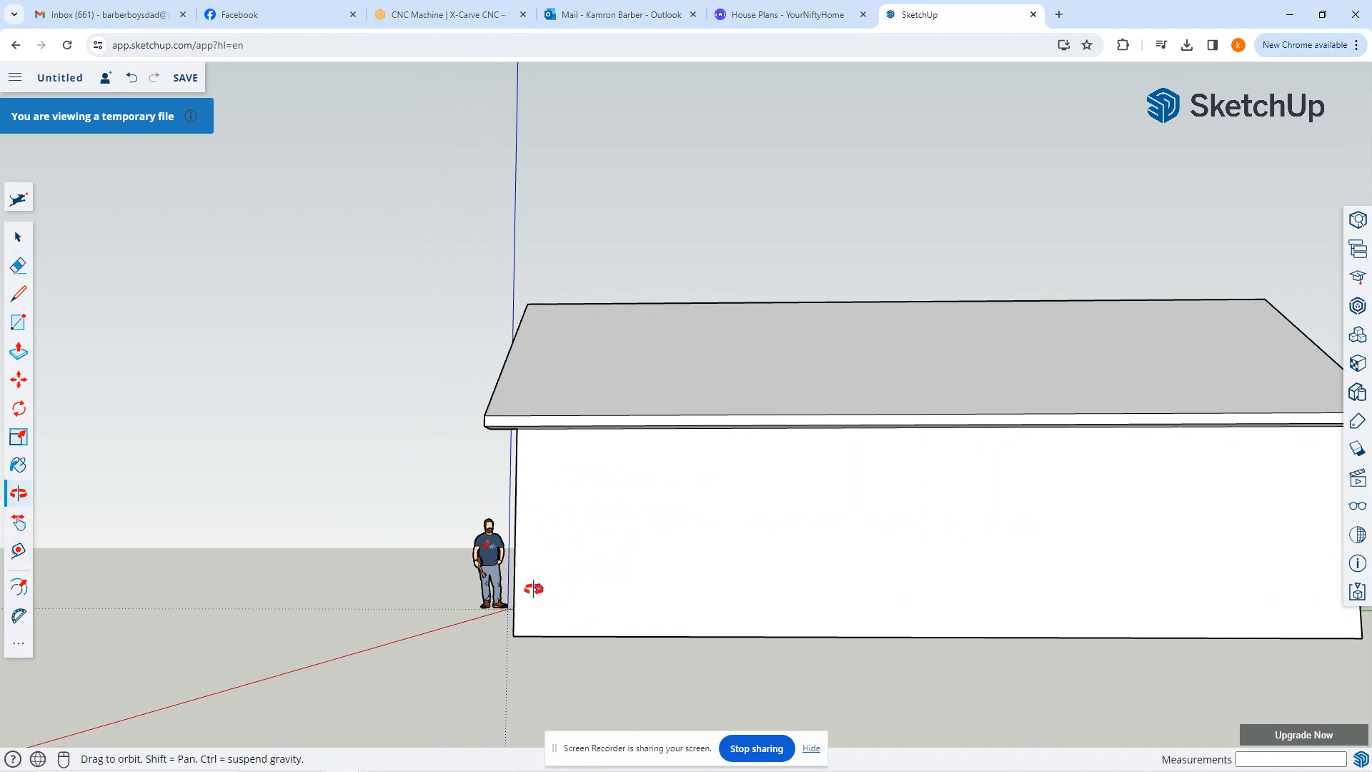
{"action": "left_click_drag", "start_coordinate": [534, 588], "coordinate": [473, 581]}
{"action": "key", "text": "t"}
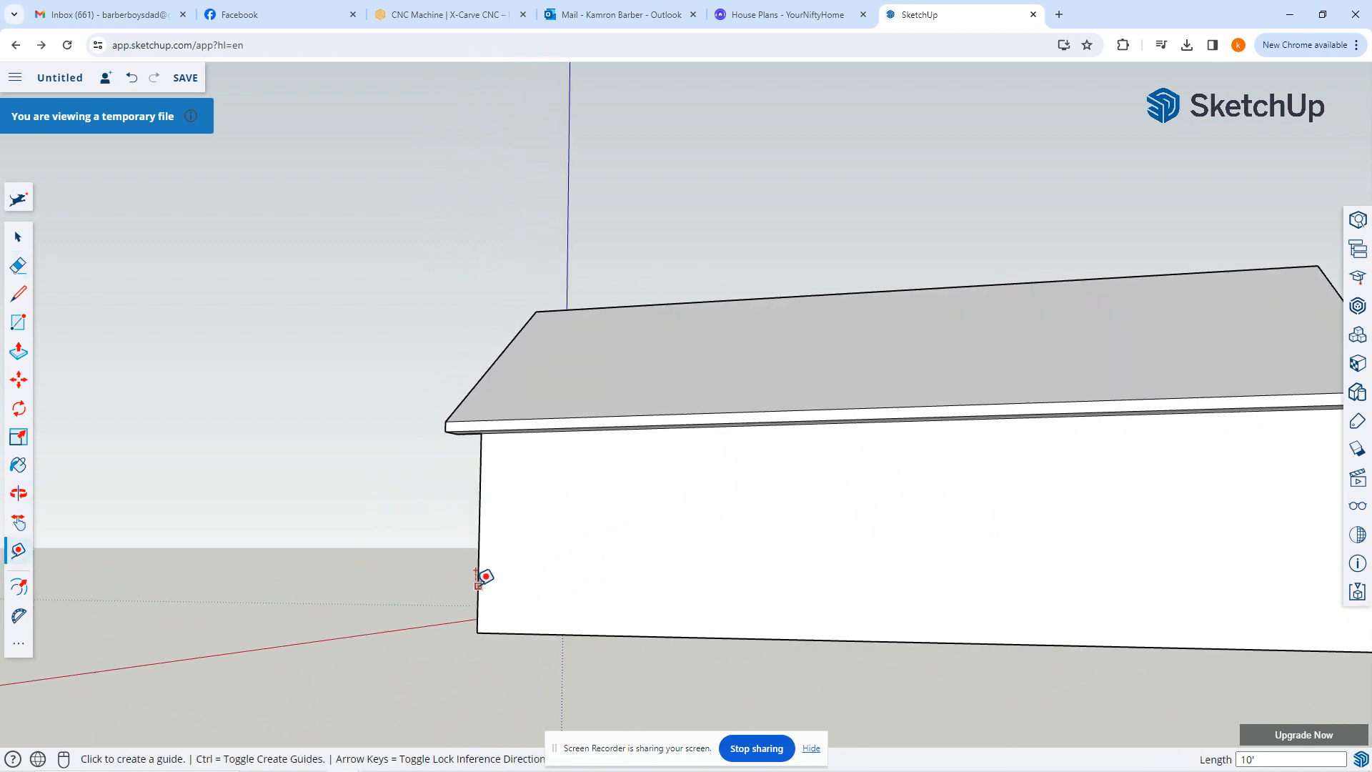
{"action": "left_click", "coordinate": [478, 585]}
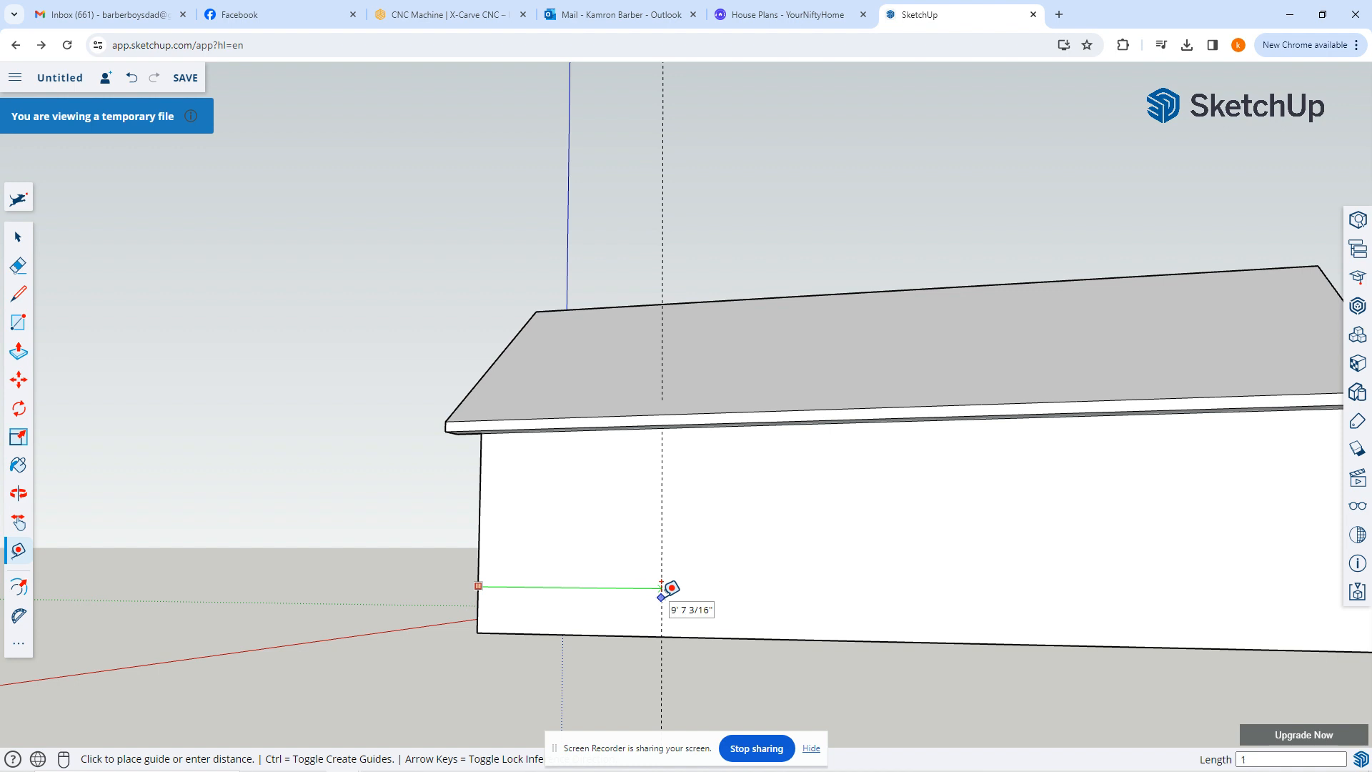
{"action": "left_click", "coordinate": [710, 572]}
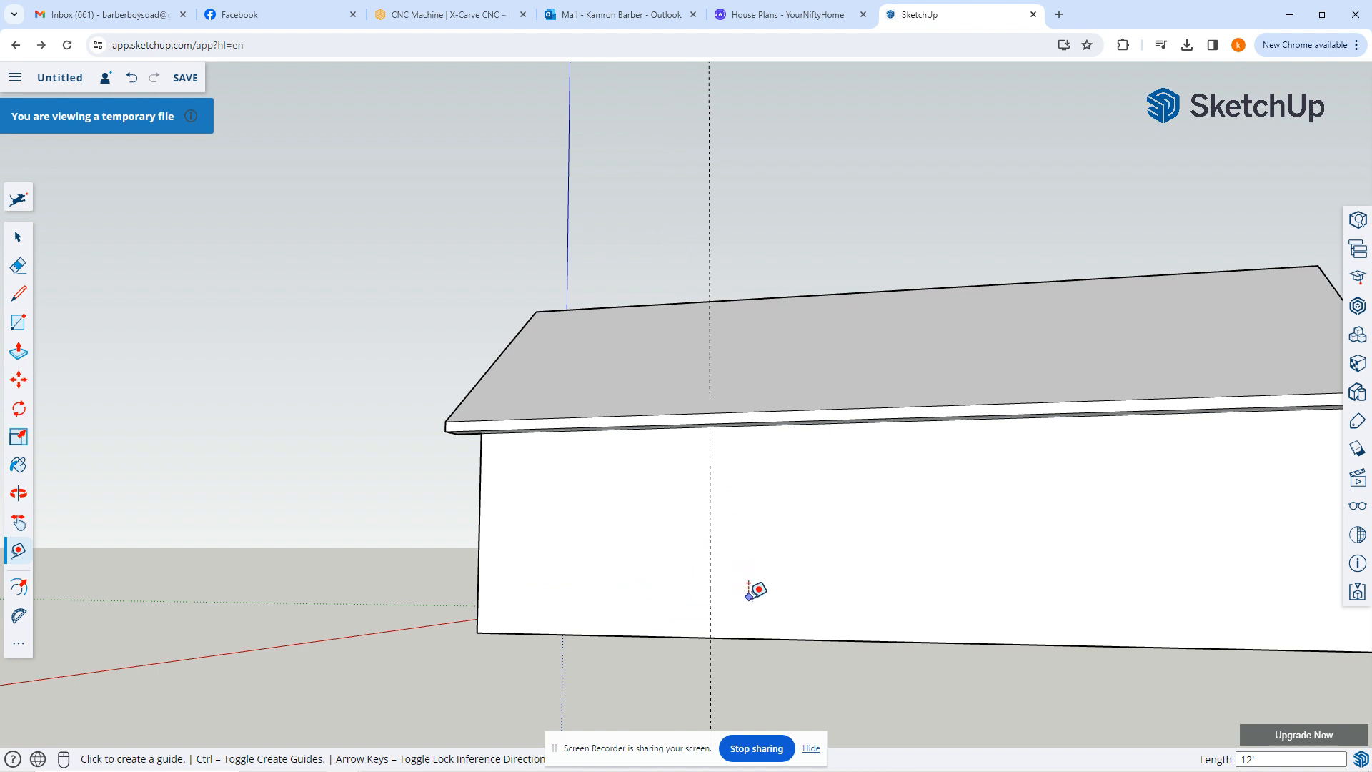
Step: Place a horizontal guide 8" above the bottom edge of the long side wall
{"action": "left_click", "coordinate": [750, 636]}
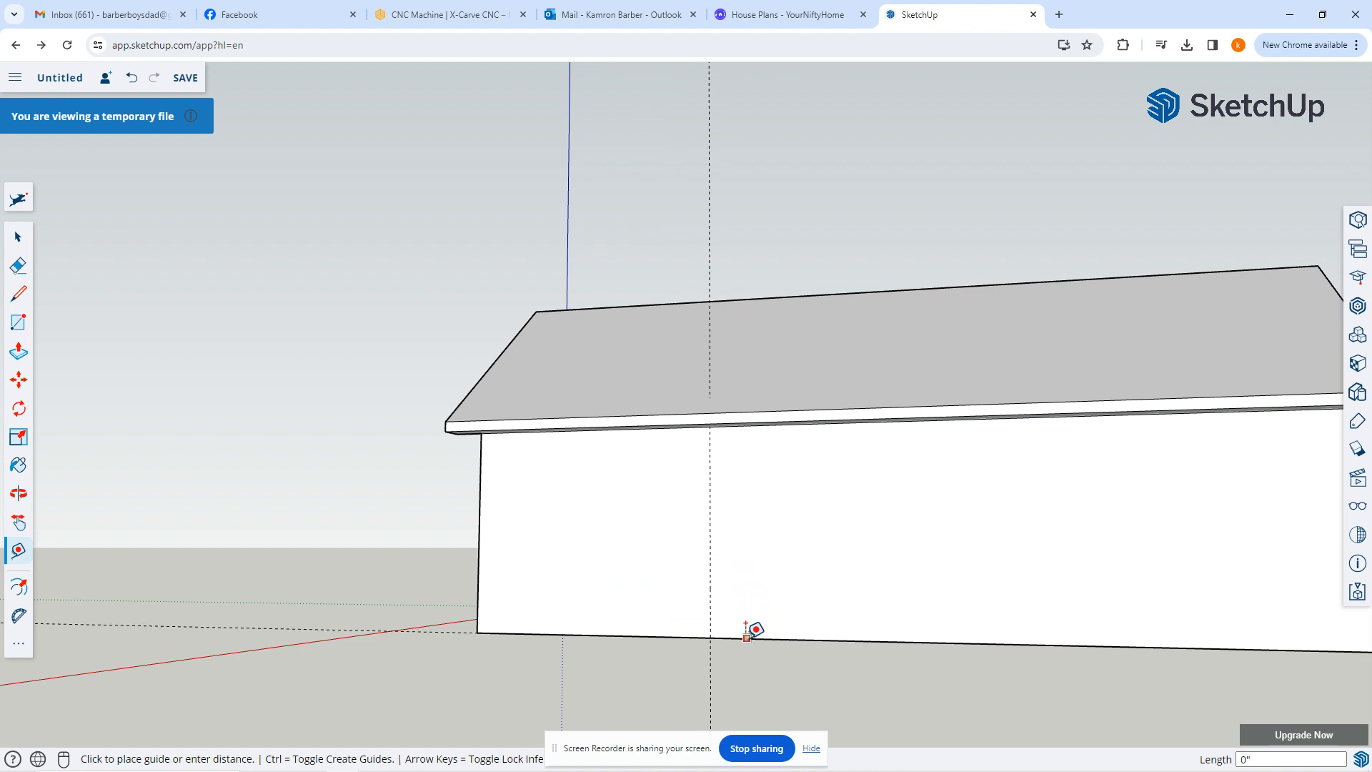
{"action": "scroll", "coordinate": [749, 633], "scroll_direction": "up", "scroll_amount": 2}
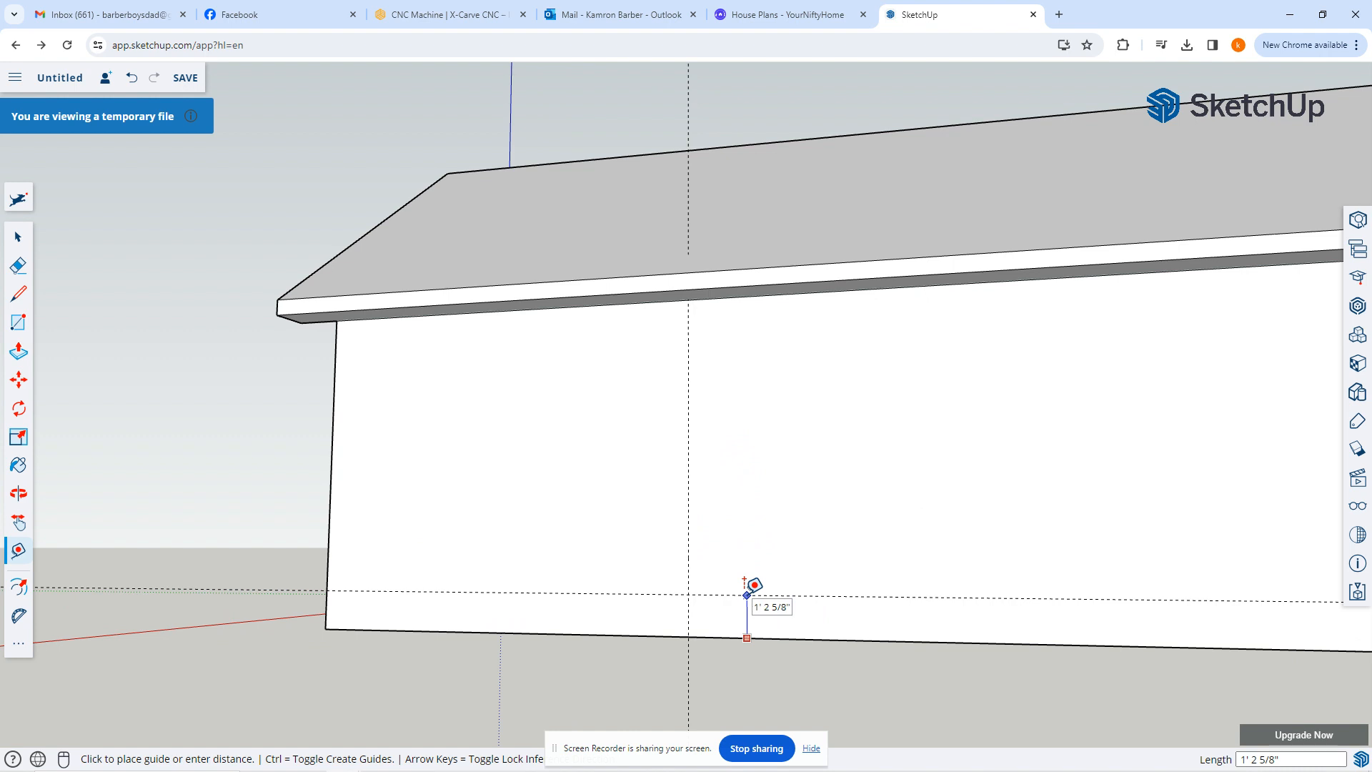
{"action": "type", "text": "8"}
{"action": "key", "text": "Return"}
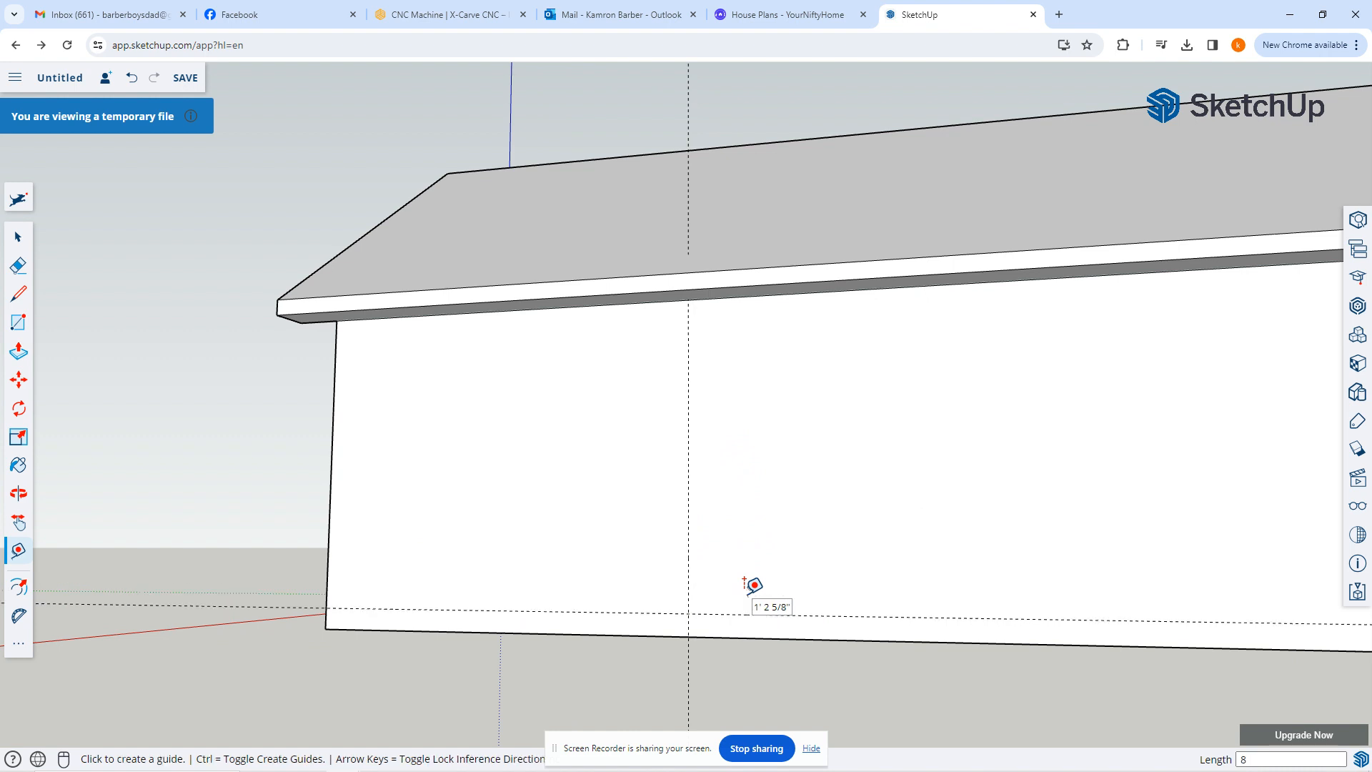
Step: Draw a door rectangle 6'8" high and 2'8" wide on the side wall, starting at the intersection of the guides
{"action": "key", "text": "r"}
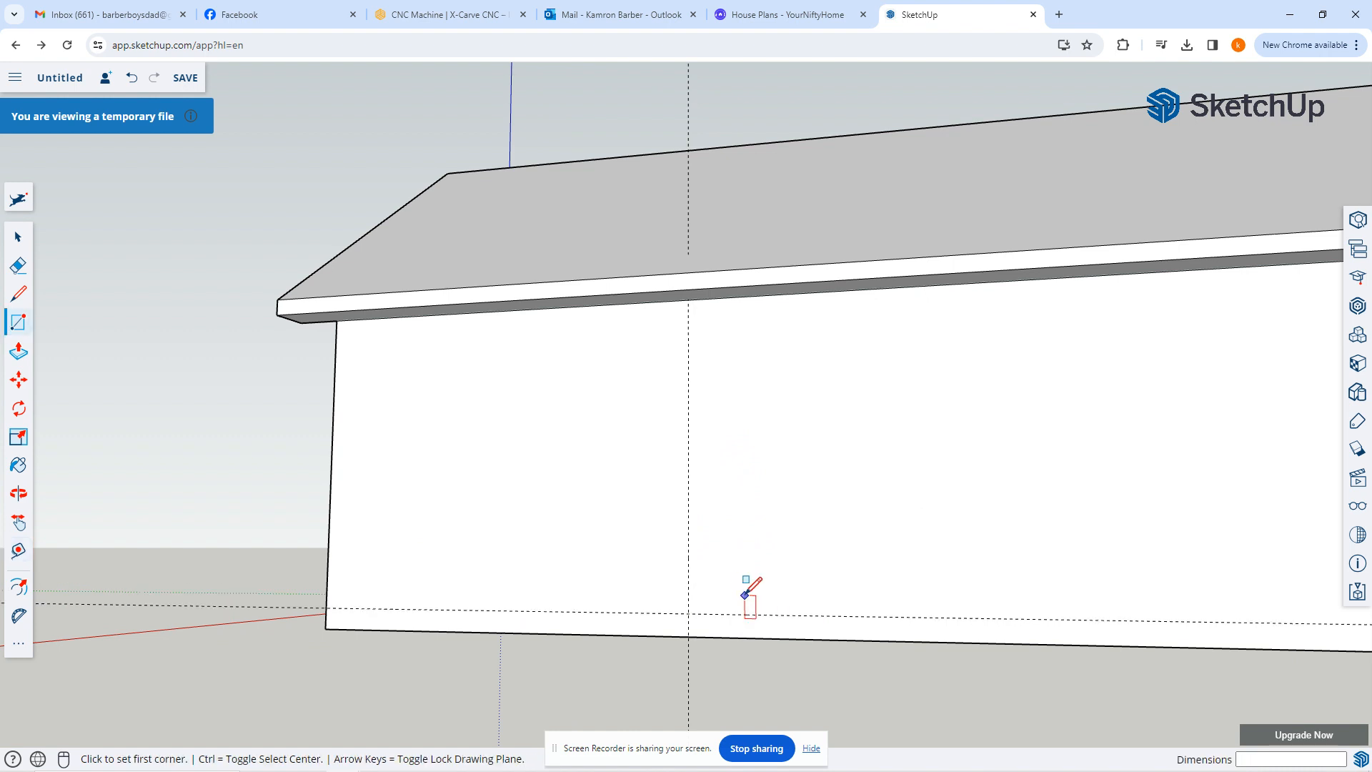
{"action": "left_click", "coordinate": [689, 613]}
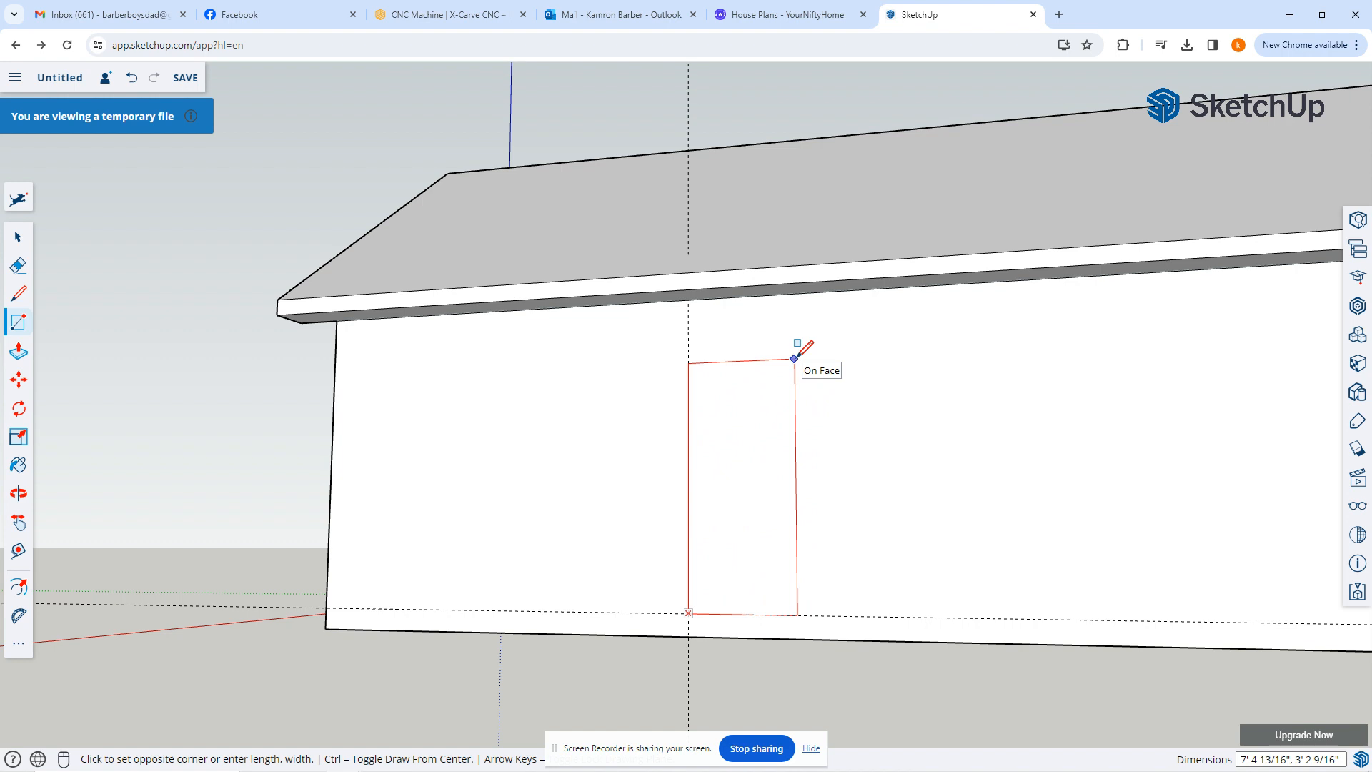
{"action": "type", "text": "6'8,2'8"}
{"action": "key", "text": "Return"}
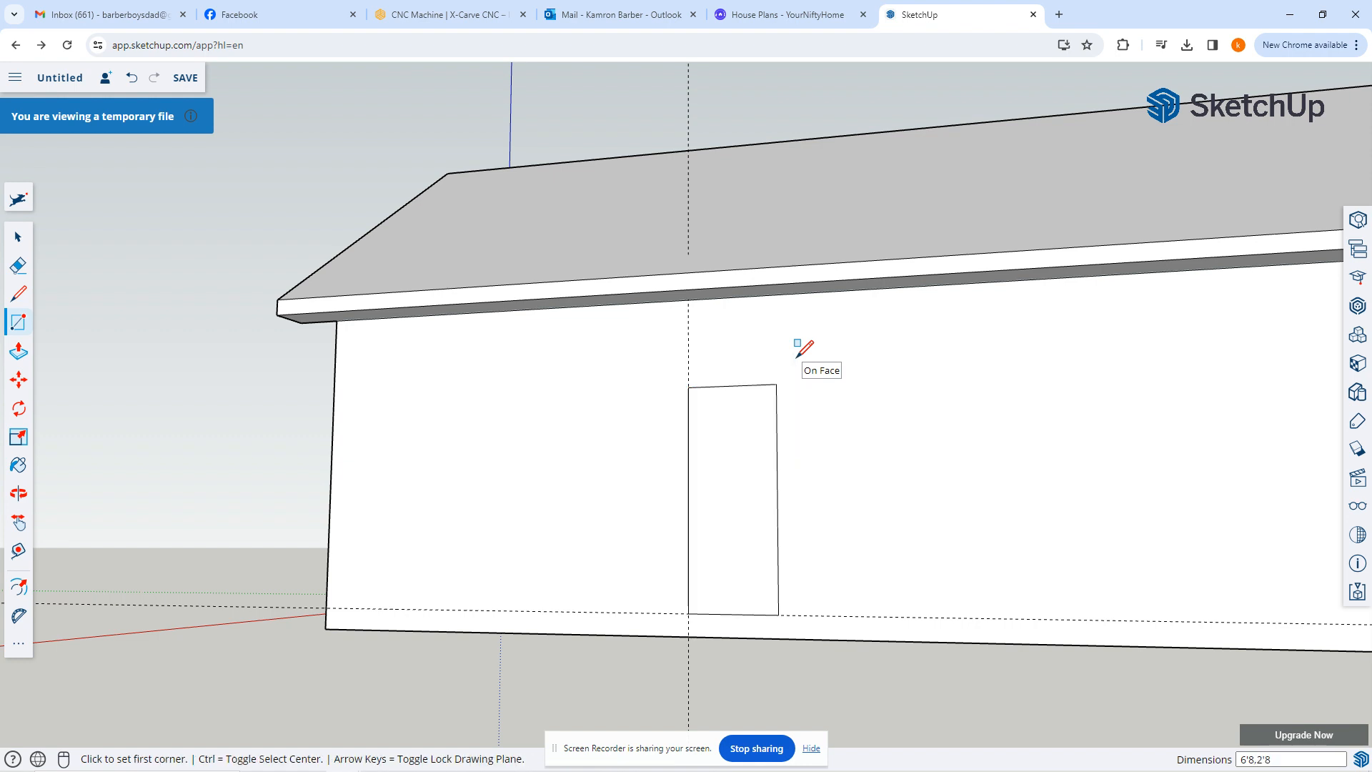
Step: Erase the vertical and horizontal guides around the door rectangle
{"action": "key", "text": "e"}
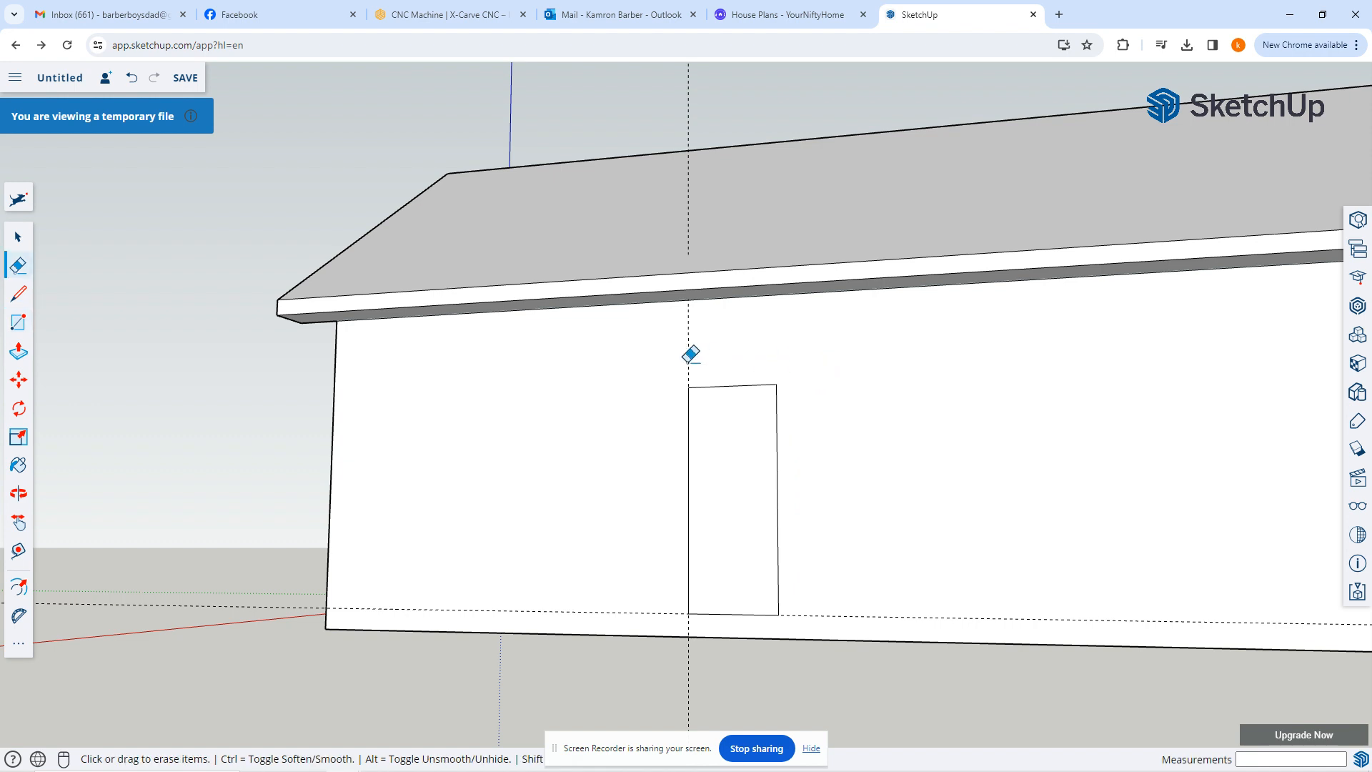
{"action": "left_click_drag", "start_coordinate": [682, 367], "coordinate": [663, 381]}
{"action": "left_click_drag", "start_coordinate": [624, 618], "coordinate": [600, 608]}
{"action": "key", "text": "space"}
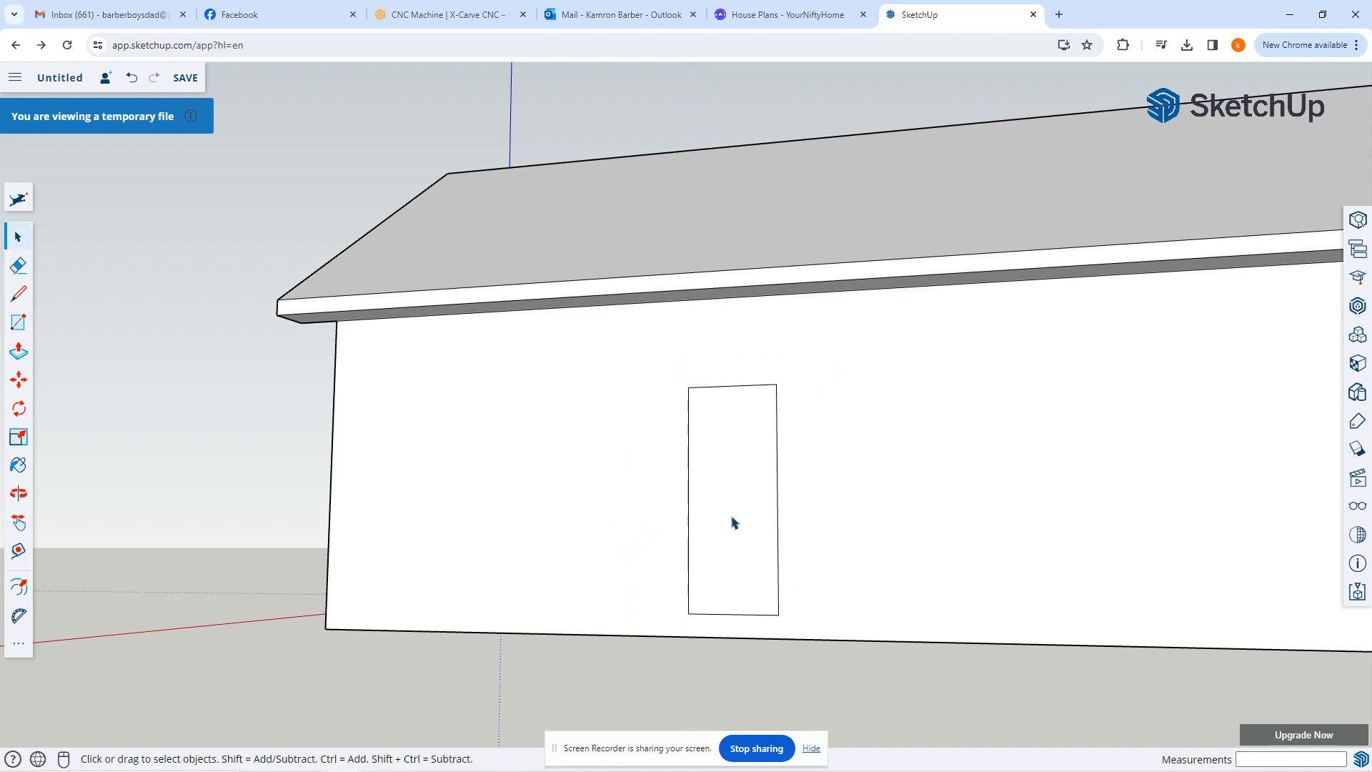
Step: Offset the door rectangle's outline outward to form a narrow trim border around it
{"action": "scroll", "coordinate": [756, 529], "scroll_direction": "up", "scroll_amount": 2}
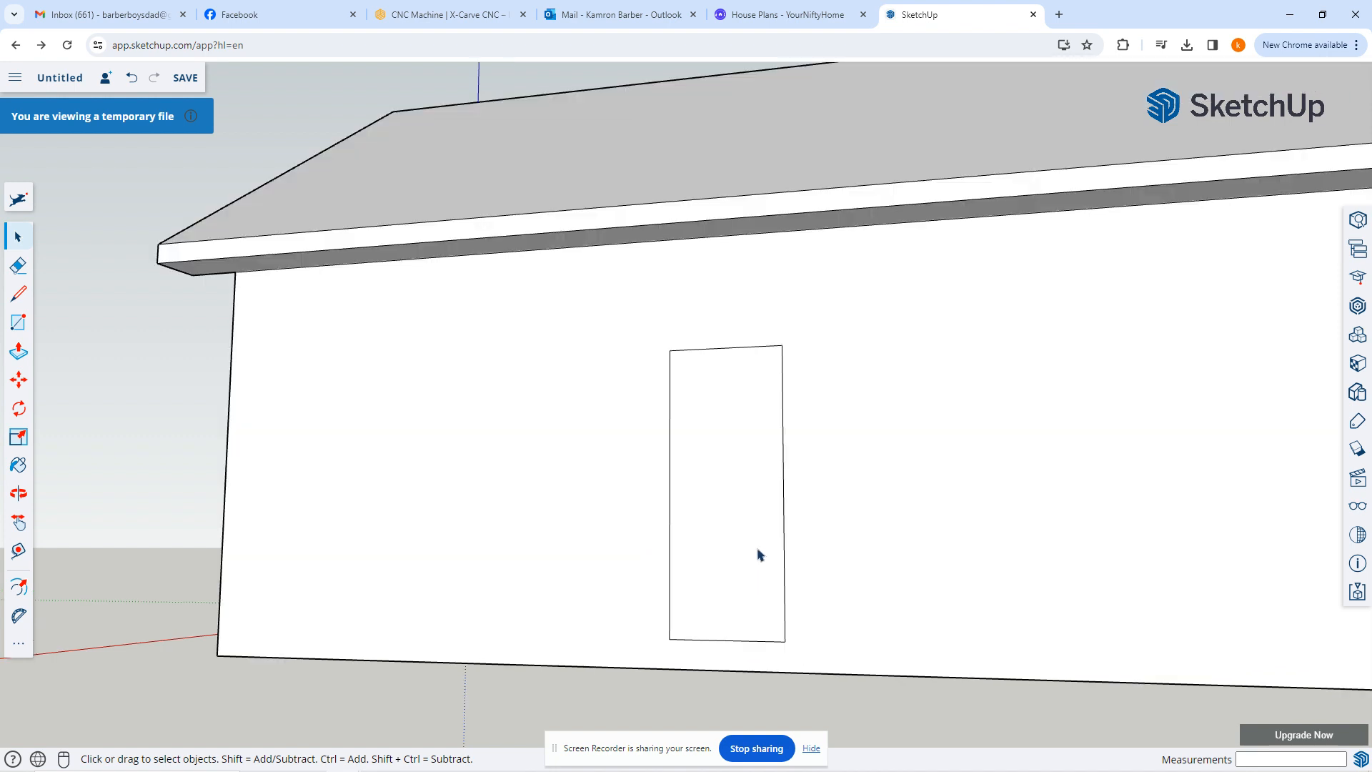
{"action": "scroll", "coordinate": [745, 580], "scroll_direction": "up", "scroll_amount": 2}
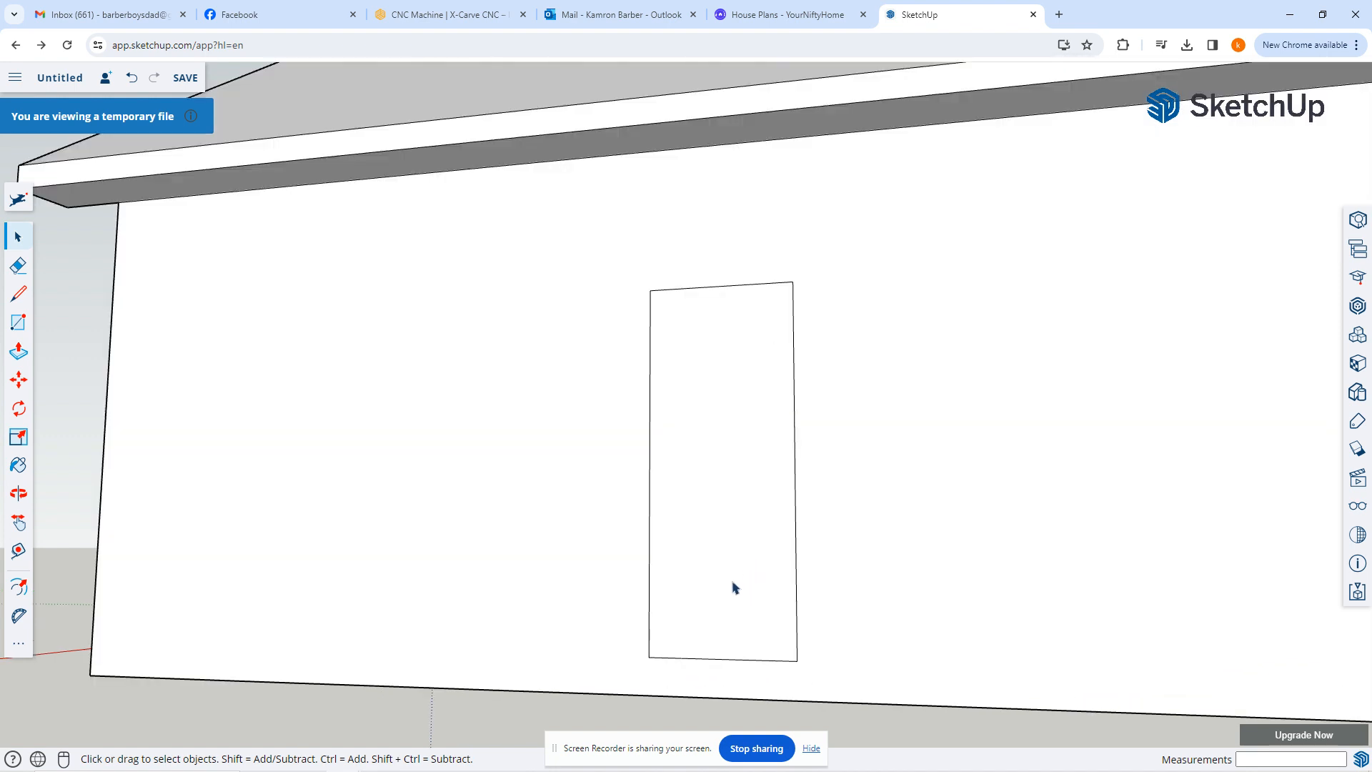
{"action": "left_click", "coordinate": [712, 553]}
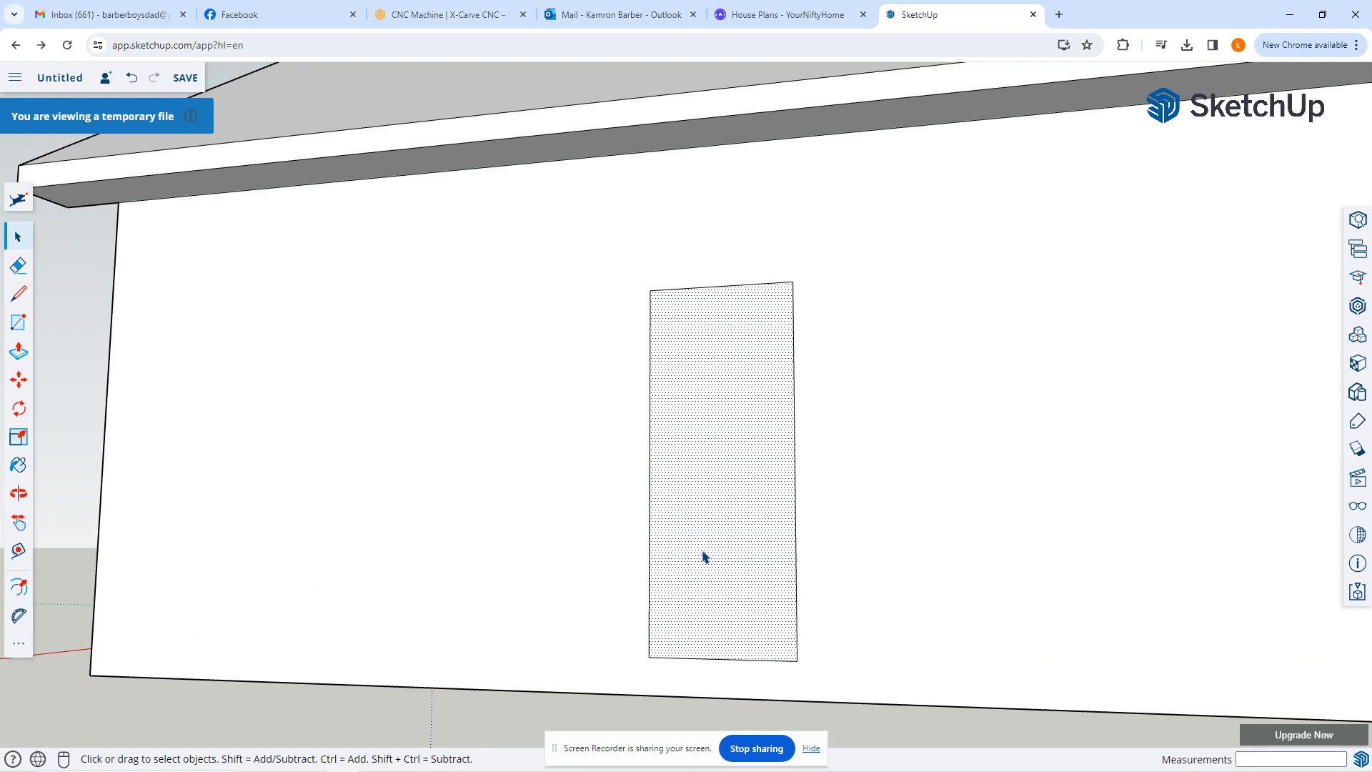
{"action": "key", "text": "f"}
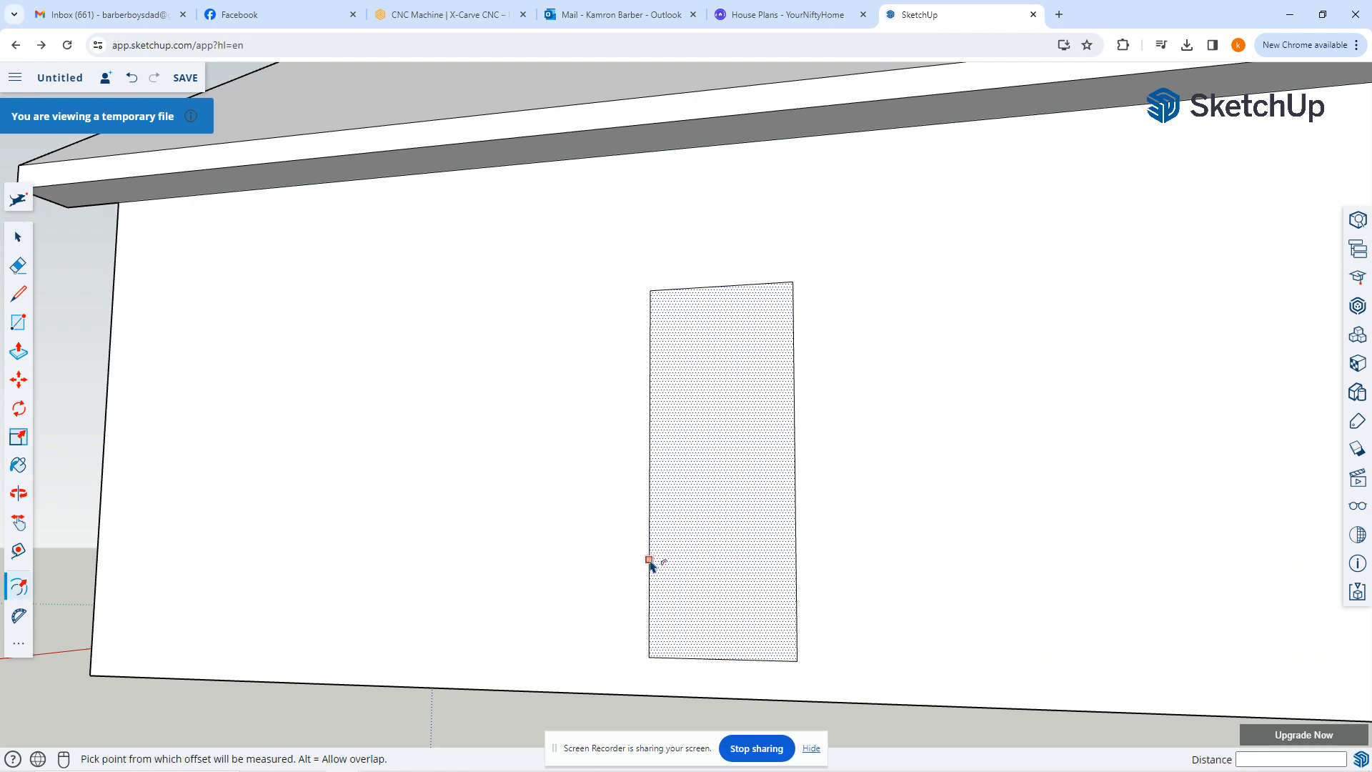
{"action": "left_click", "coordinate": [651, 563]}
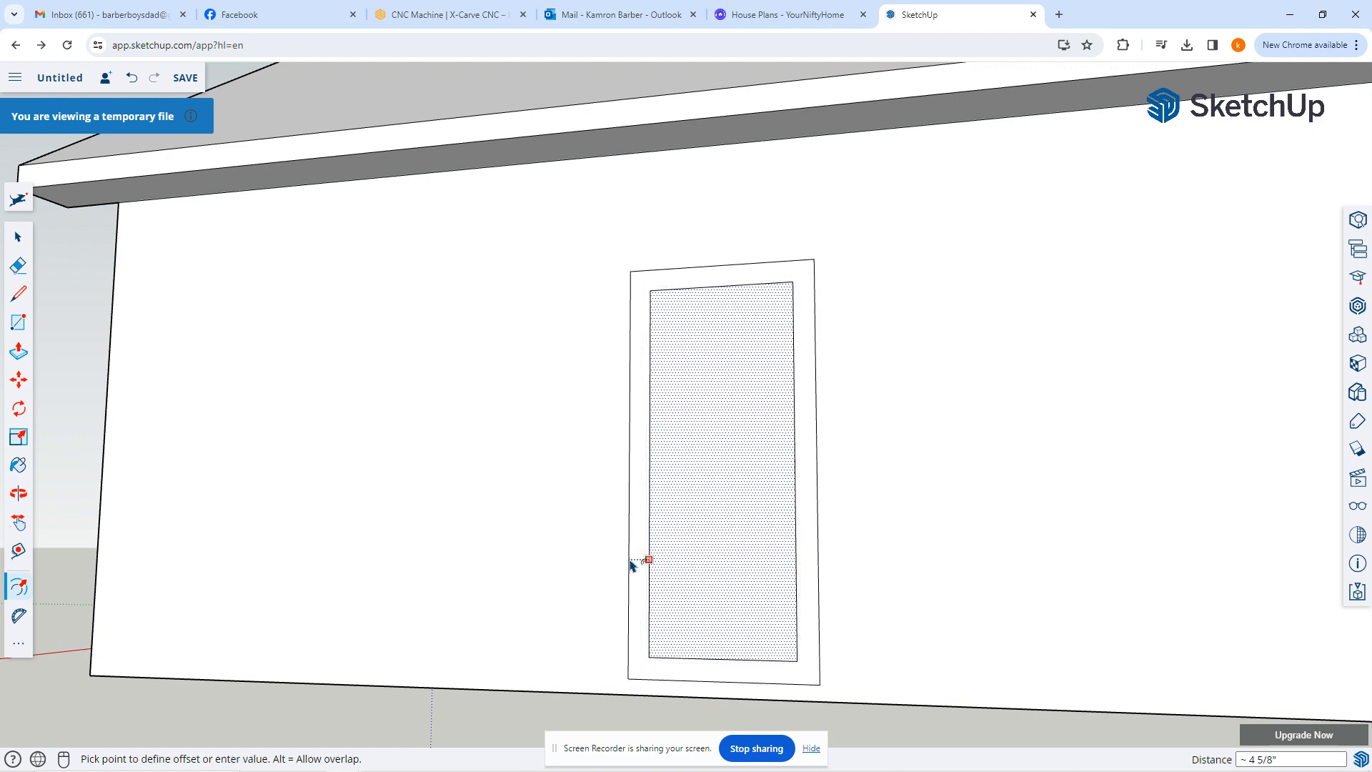
{"action": "left_click", "coordinate": [630, 566]}
{"action": "key", "text": "space"}
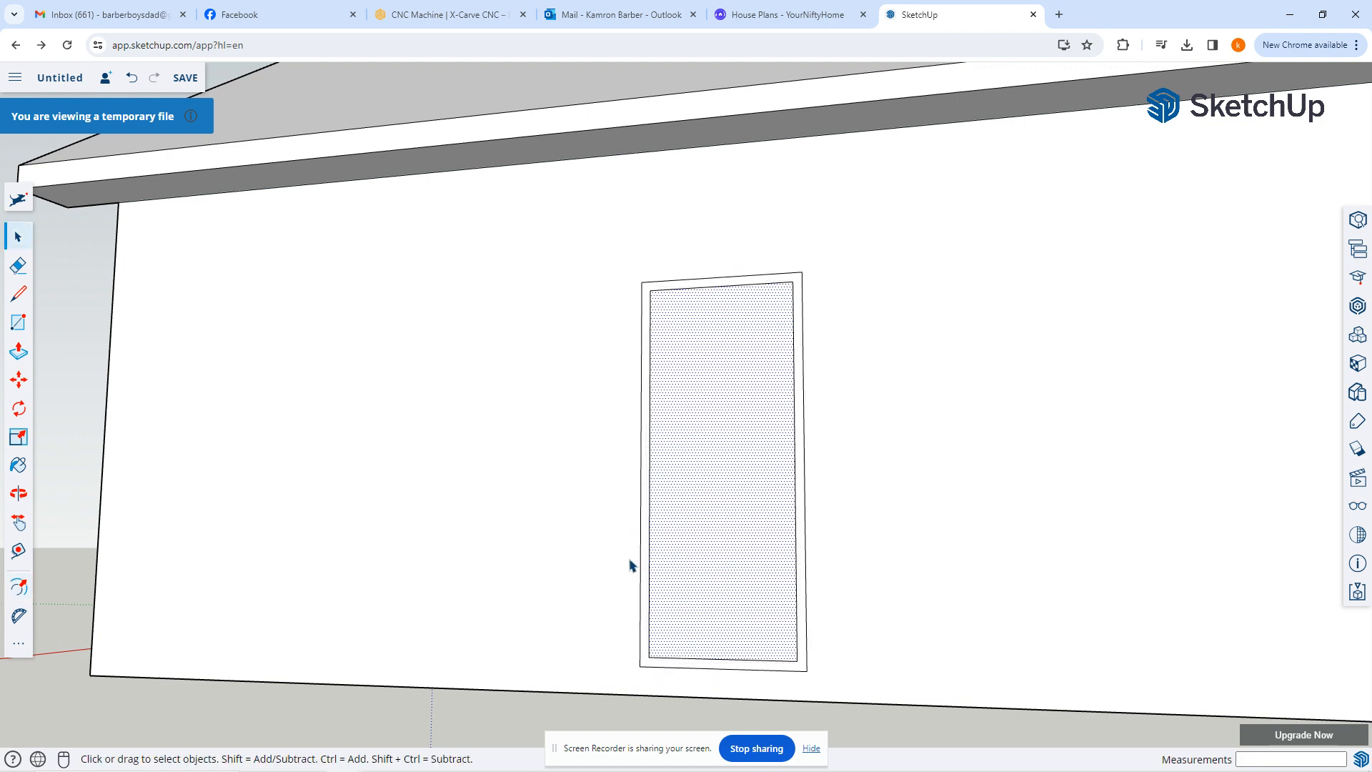
Step: Offset the original door outline inward to form an inner panel rectangle, and clear the selection
{"action": "key", "text": "f"}
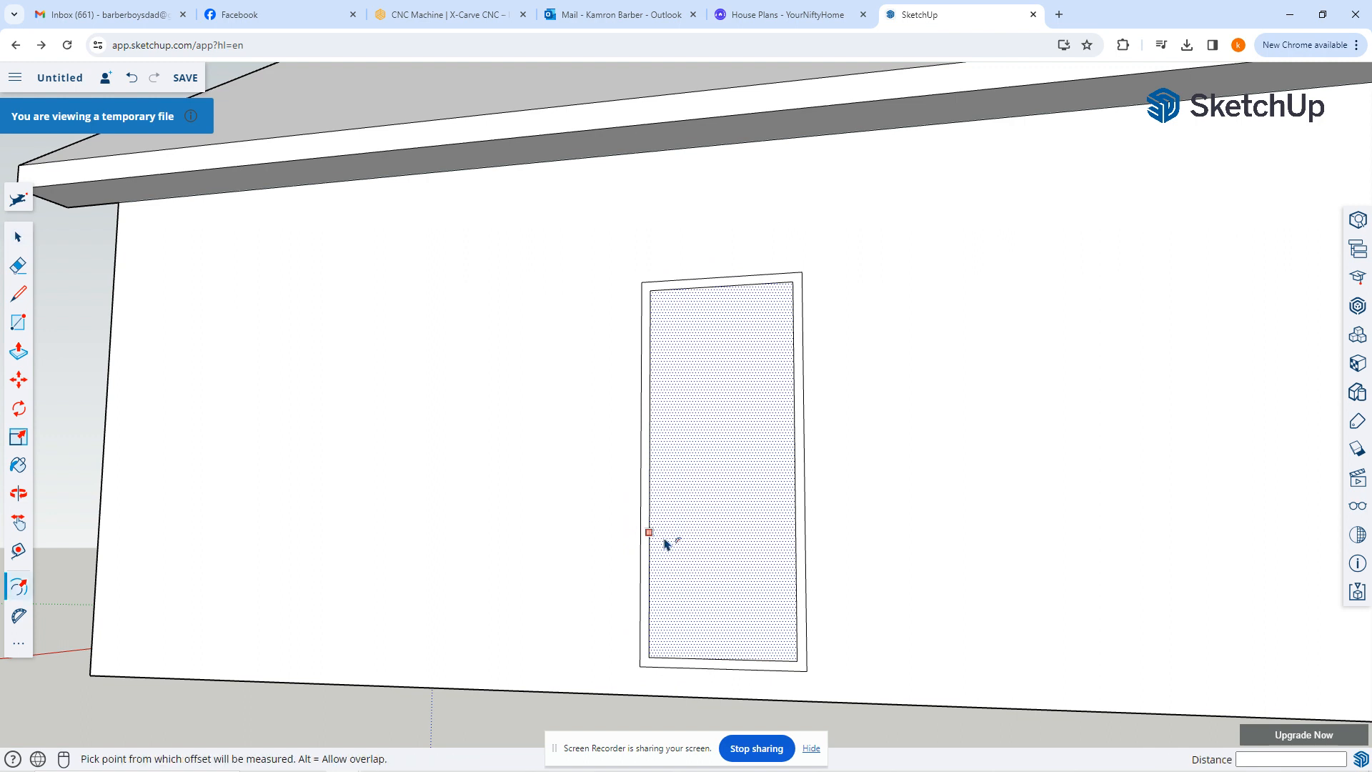
{"action": "left_click", "coordinate": [650, 544]}
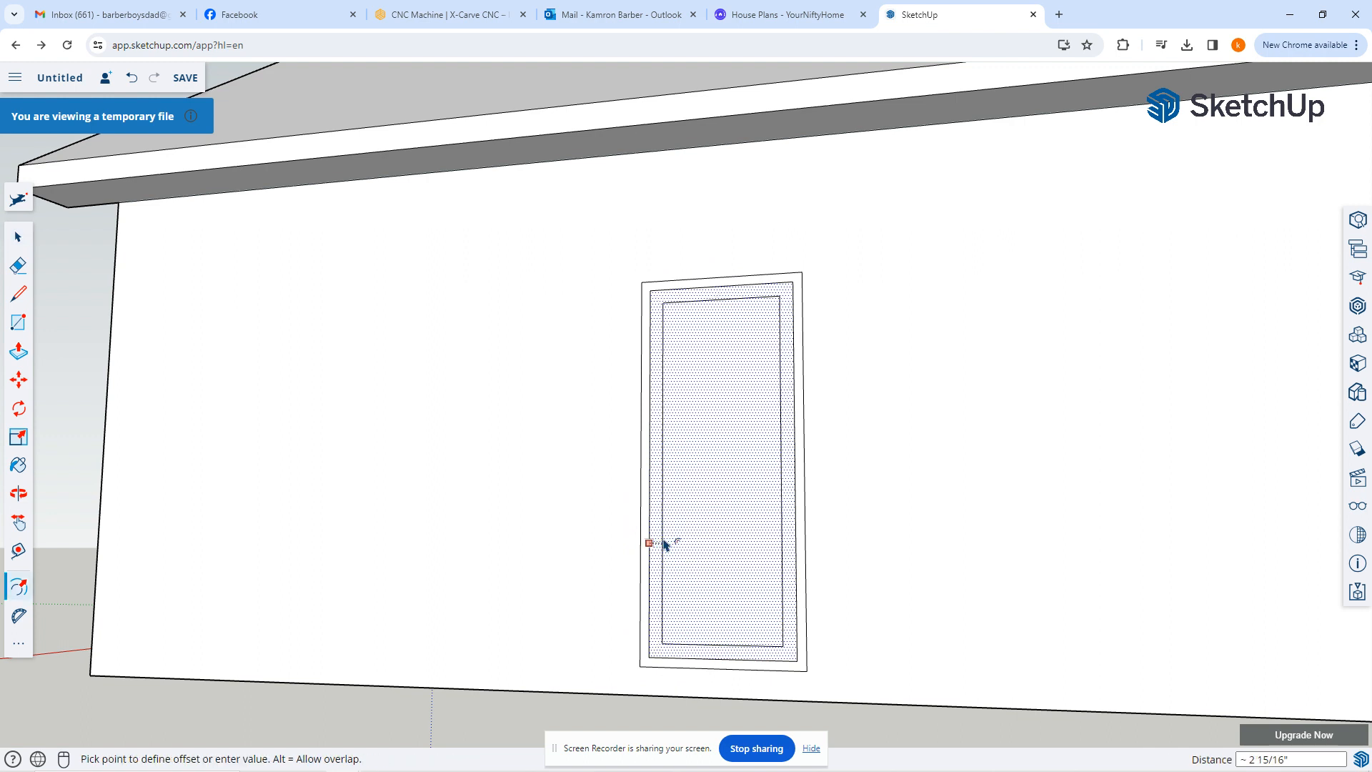
{"action": "left_click", "coordinate": [664, 544]}
{"action": "key", "text": "space"}
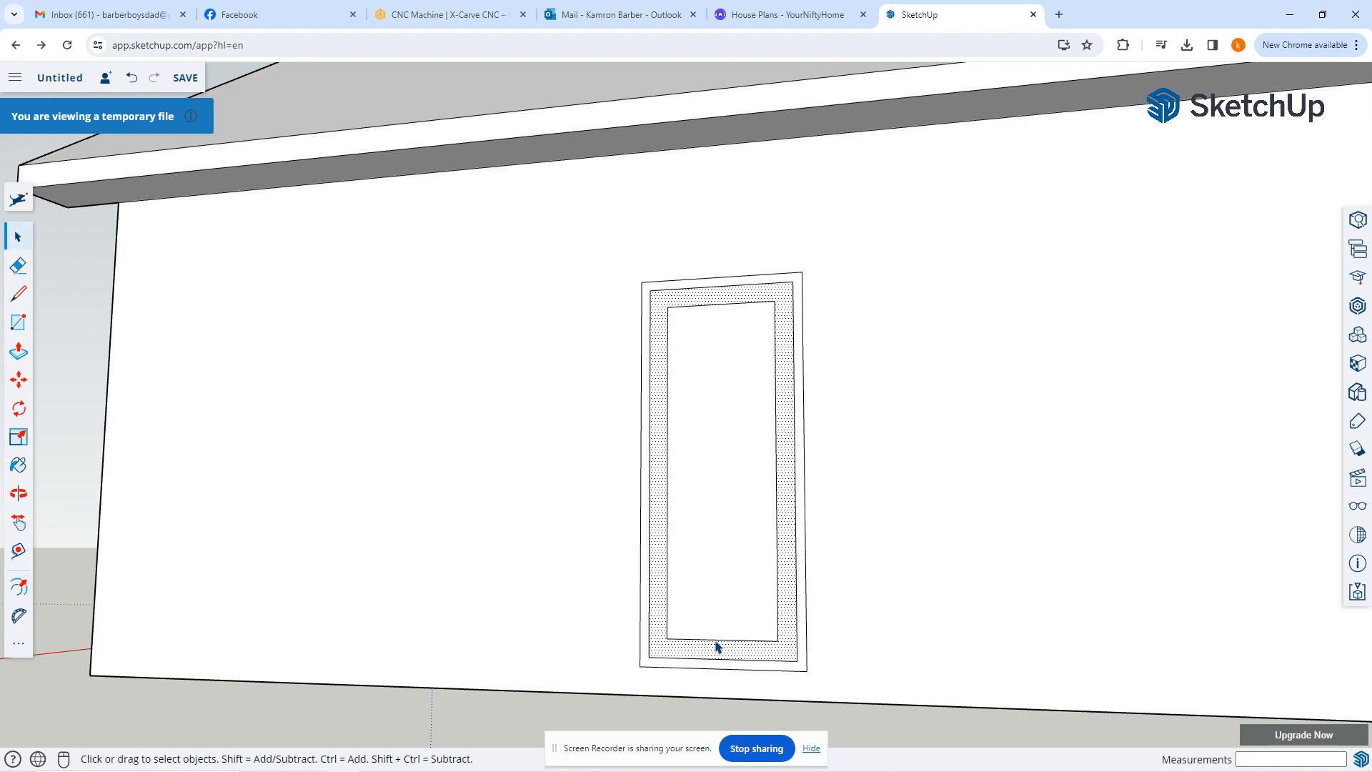
{"action": "left_click", "coordinate": [452, 720]}
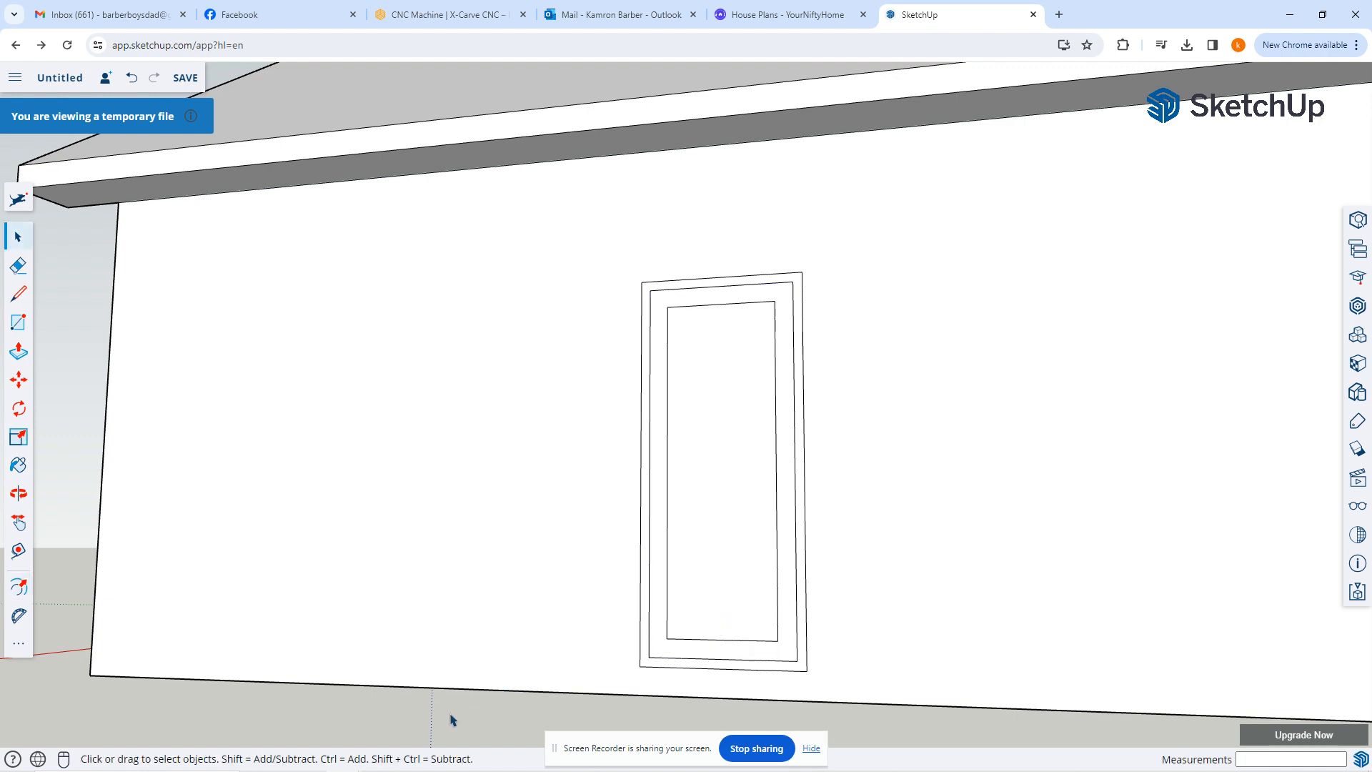
Step: Move the bottom edge of the door's inner panel straight up by 32 inches to shorten the panel
{"action": "scroll", "coordinate": [692, 712], "scroll_direction": "down", "scroll_amount": 2}
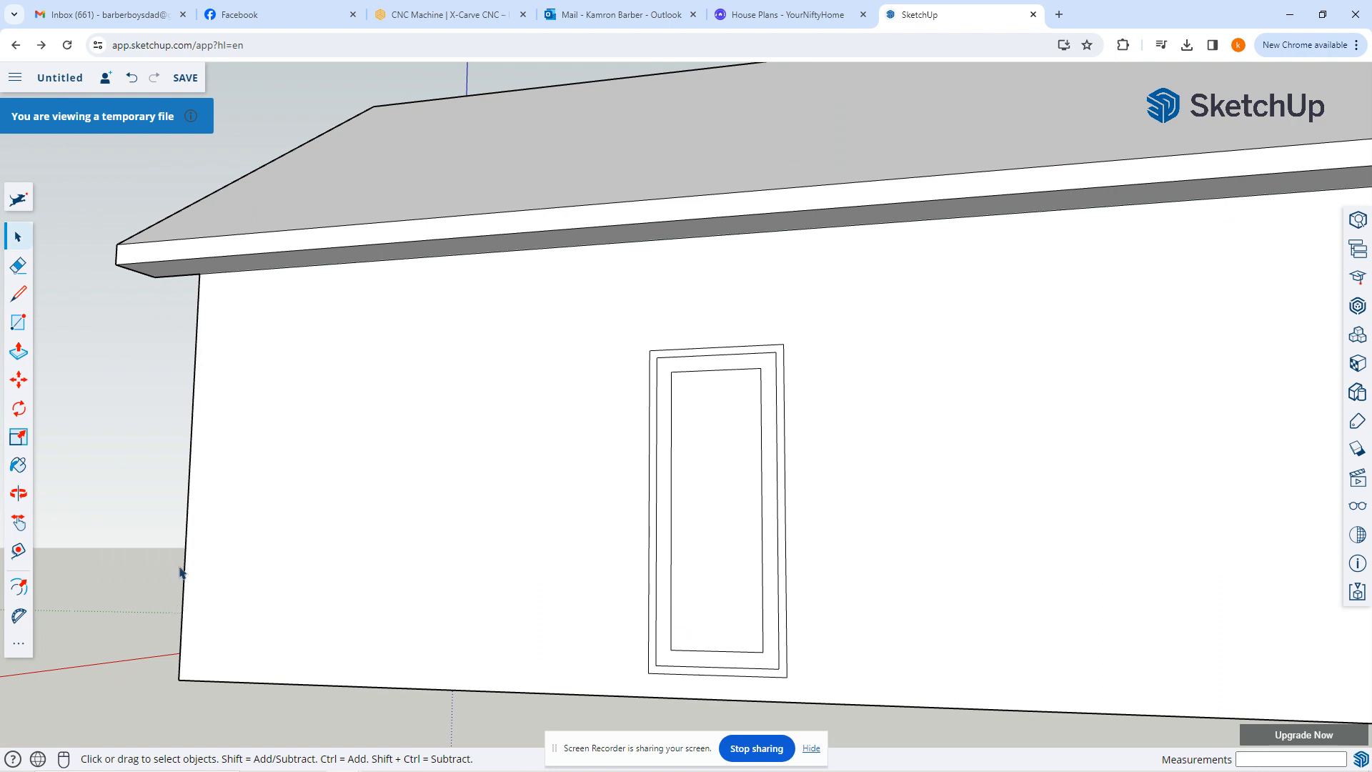
{"action": "left_click", "coordinate": [706, 653]}
{"action": "scroll", "coordinate": [708, 655], "scroll_direction": "up", "scroll_amount": 3}
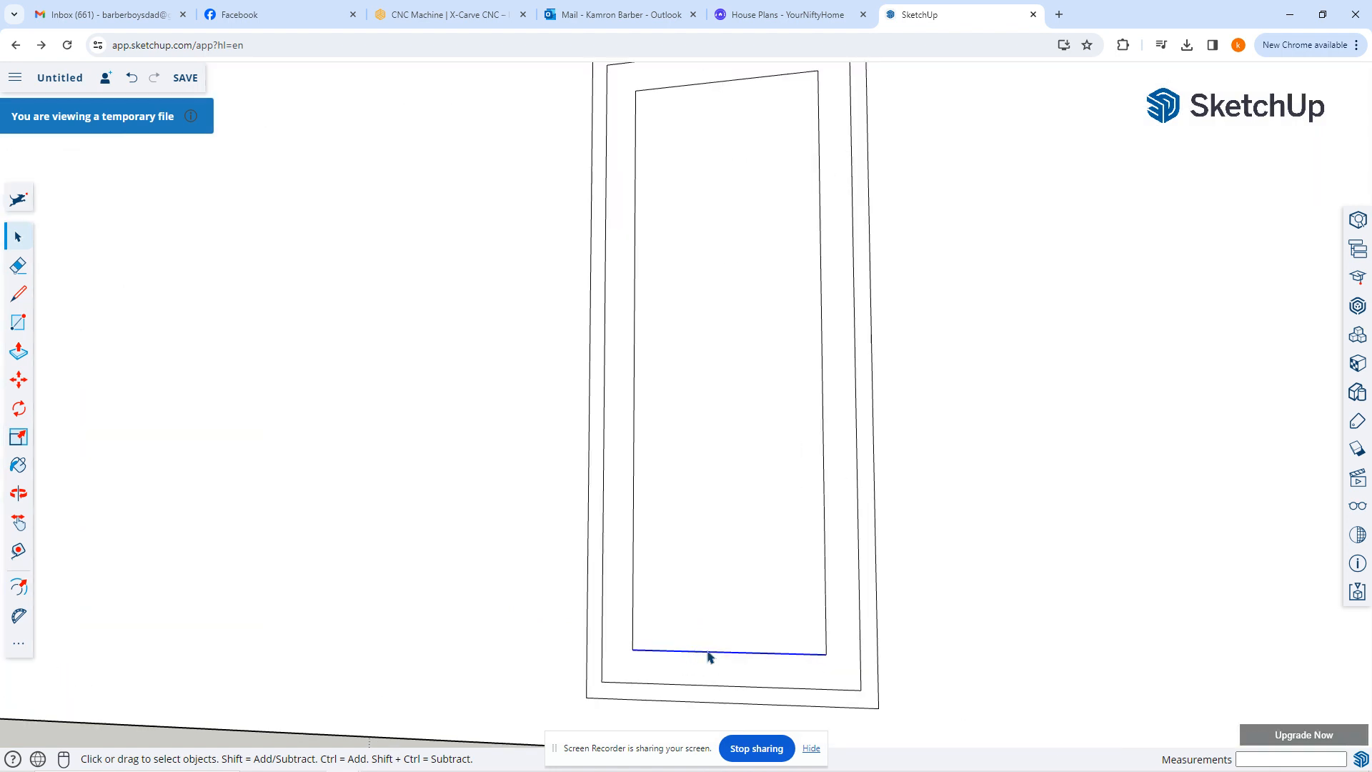
{"action": "key", "text": "m"}
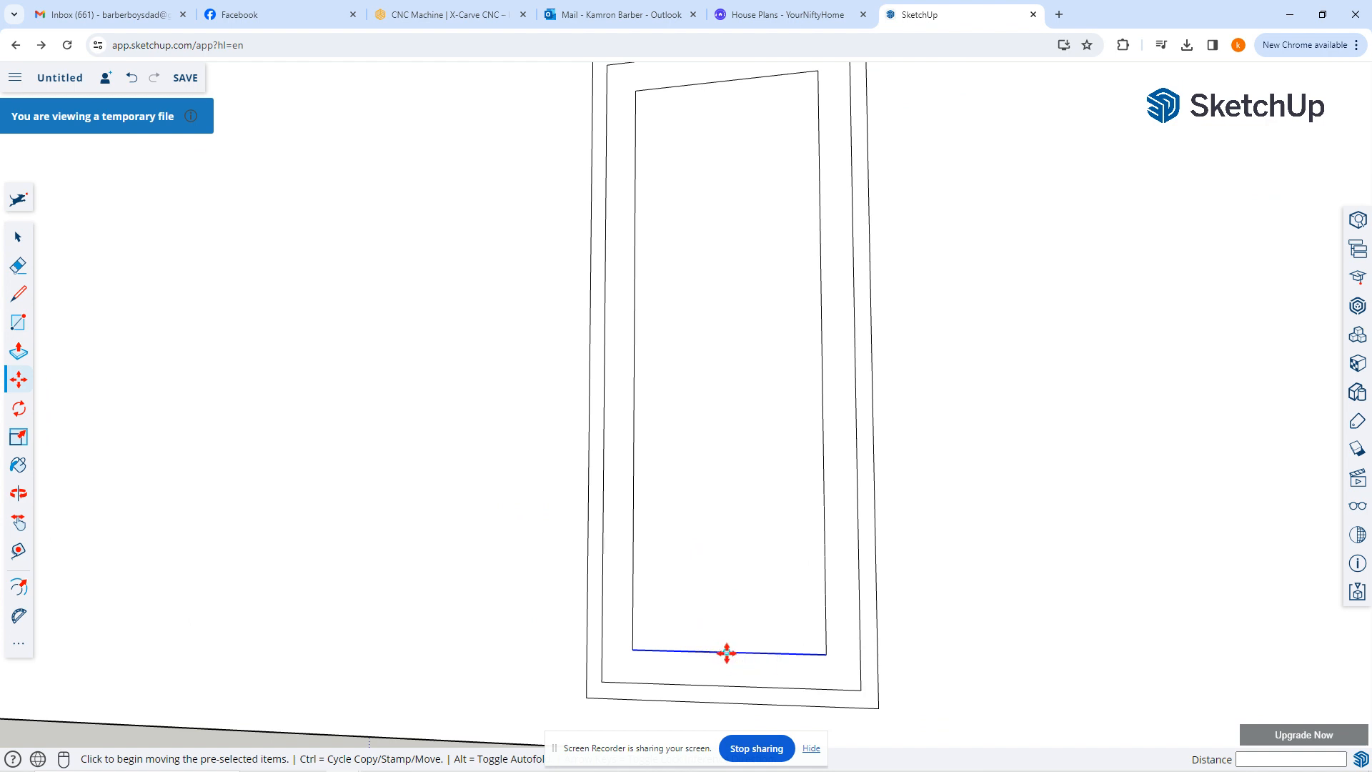
{"action": "left_click", "coordinate": [726, 652]}
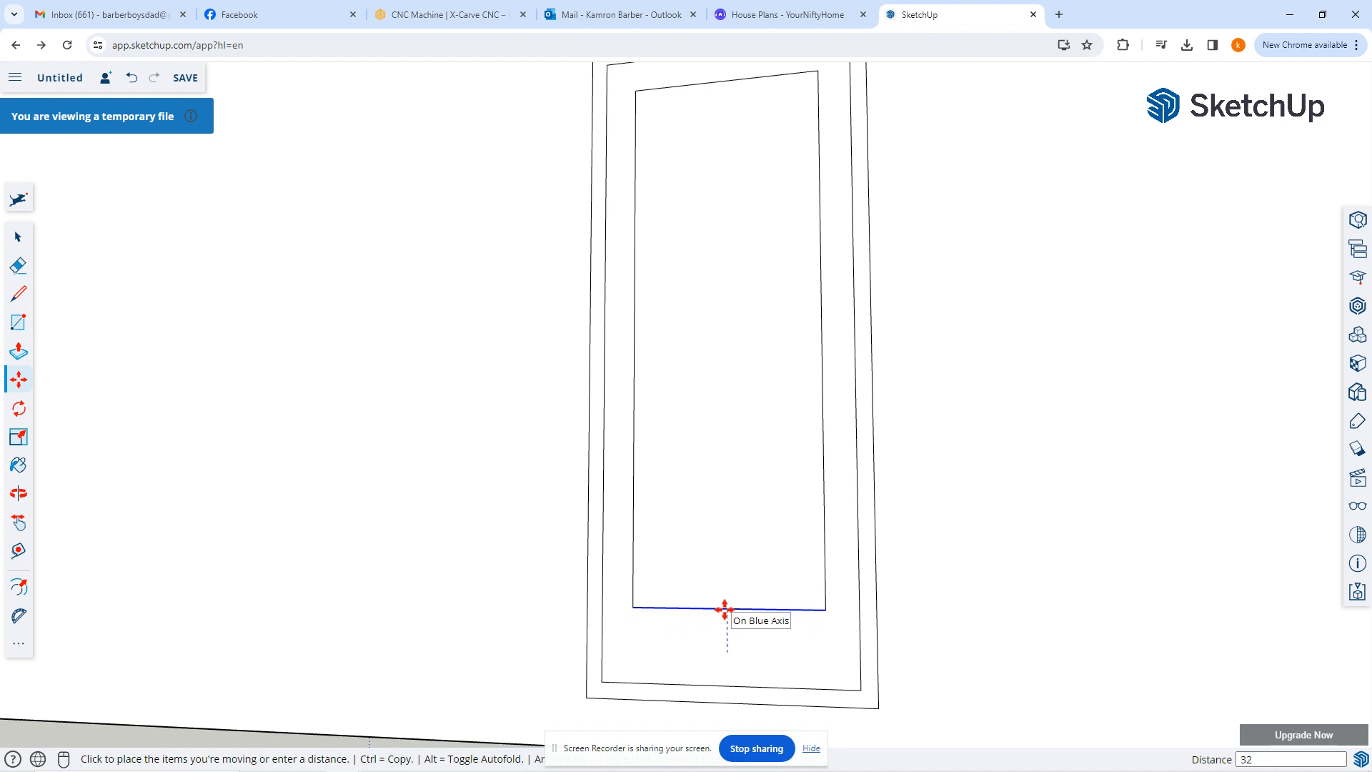
{"action": "key", "text": "Return"}
{"action": "key", "text": "space"}
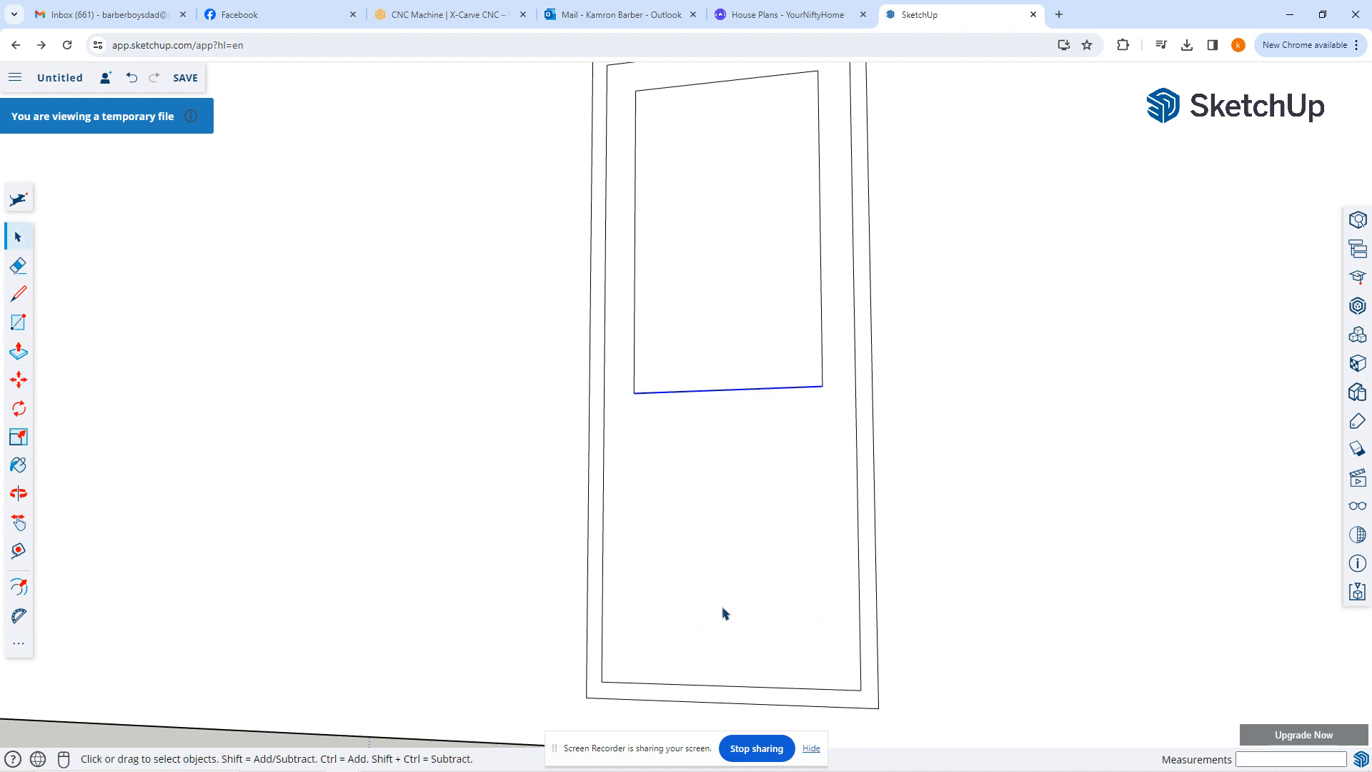
Step: Place a vertical guide on the door wall, 3' in from the wall's end edge farthest from the door
{"action": "scroll", "coordinate": [735, 575], "scroll_direction": "down", "scroll_amount": 5}
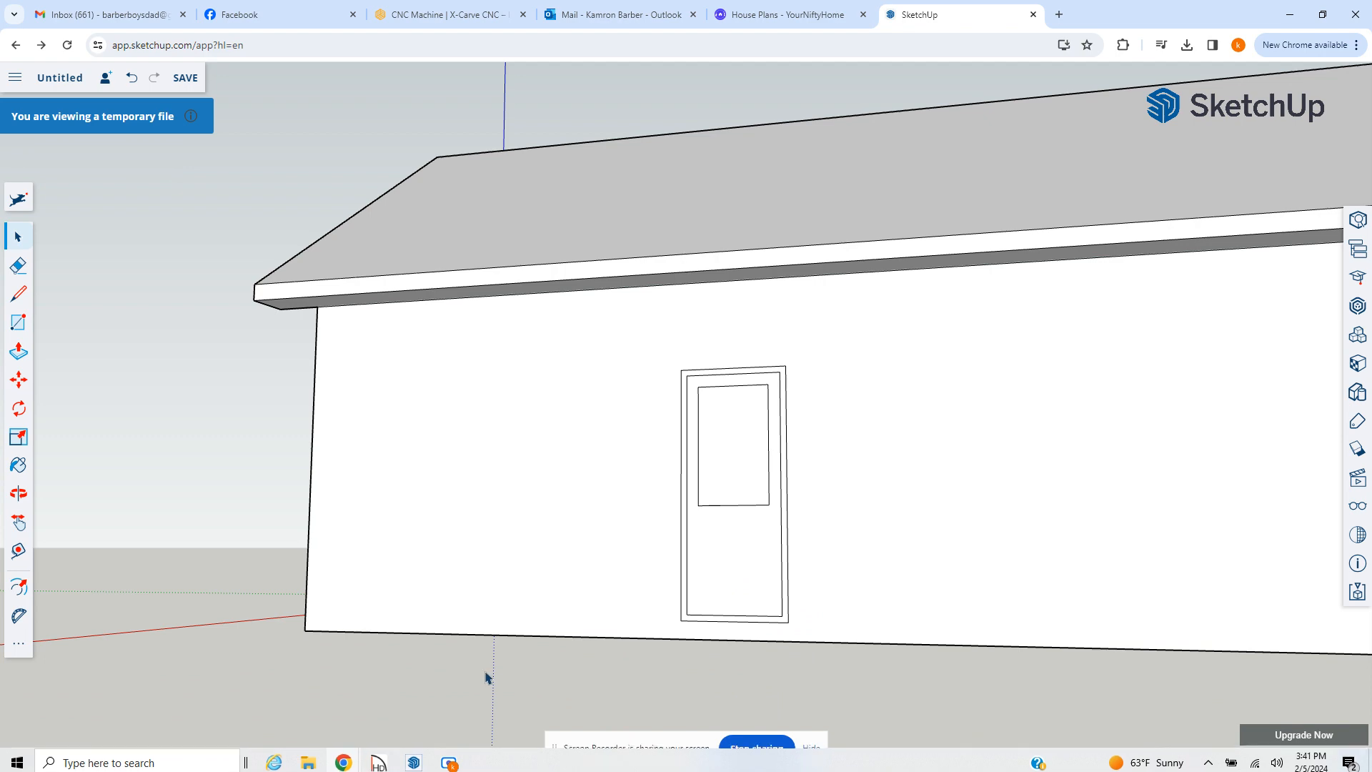
{"action": "scroll", "coordinate": [493, 675], "scroll_direction": "down", "scroll_amount": 3}
{"action": "middle_click_drag", "start_coordinate": [512, 674], "coordinate": [850, 677]}
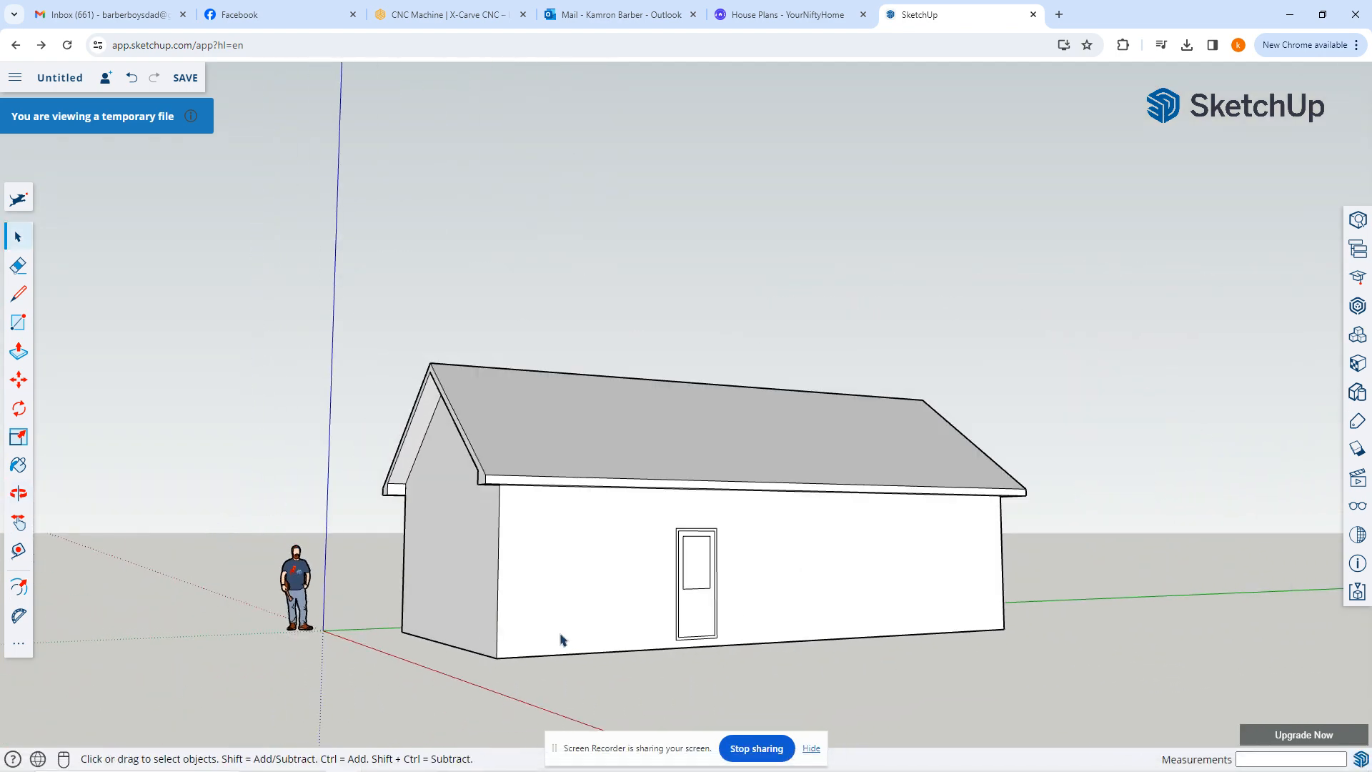
{"action": "middle_click_drag", "start_coordinate": [560, 639], "coordinate": [297, 652]}
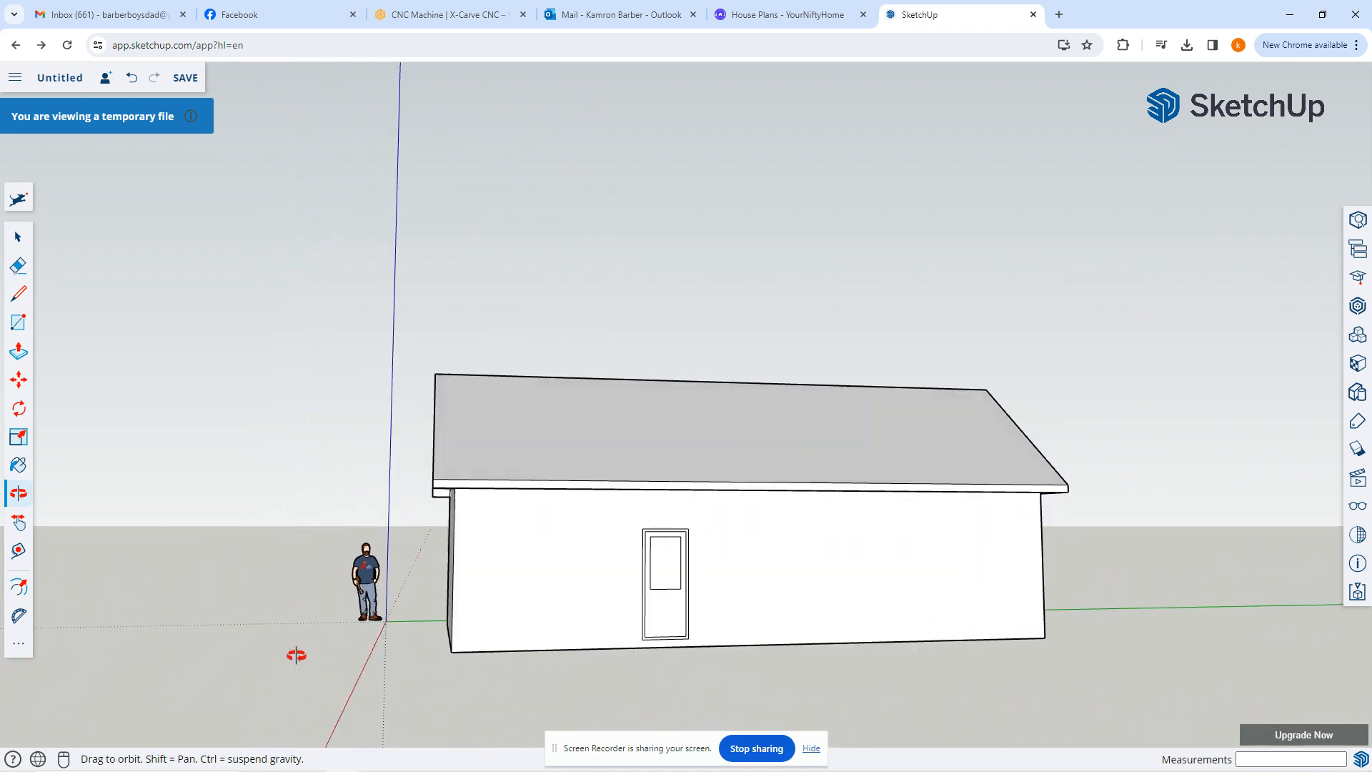
{"action": "scroll", "coordinate": [1136, 557], "scroll_direction": "up", "scroll_amount": 5}
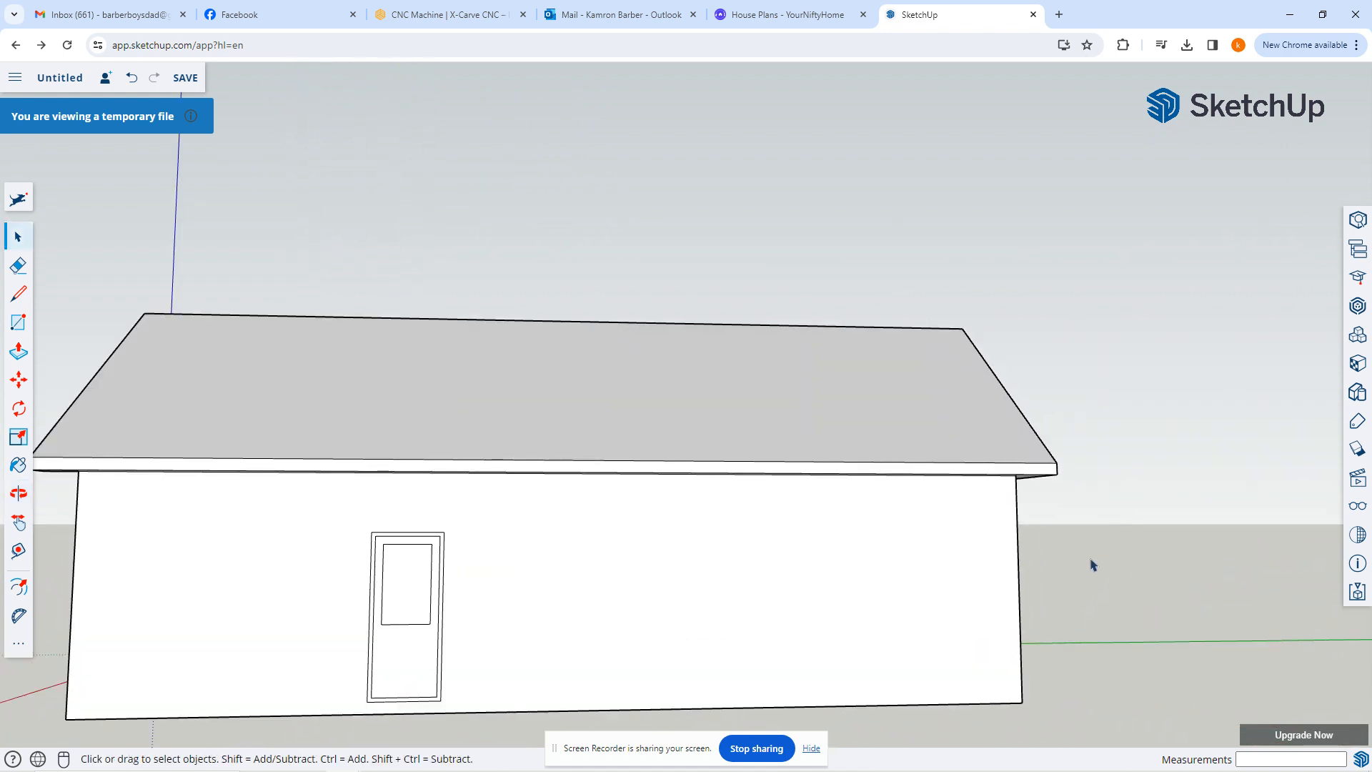
{"action": "key", "text": "t"}
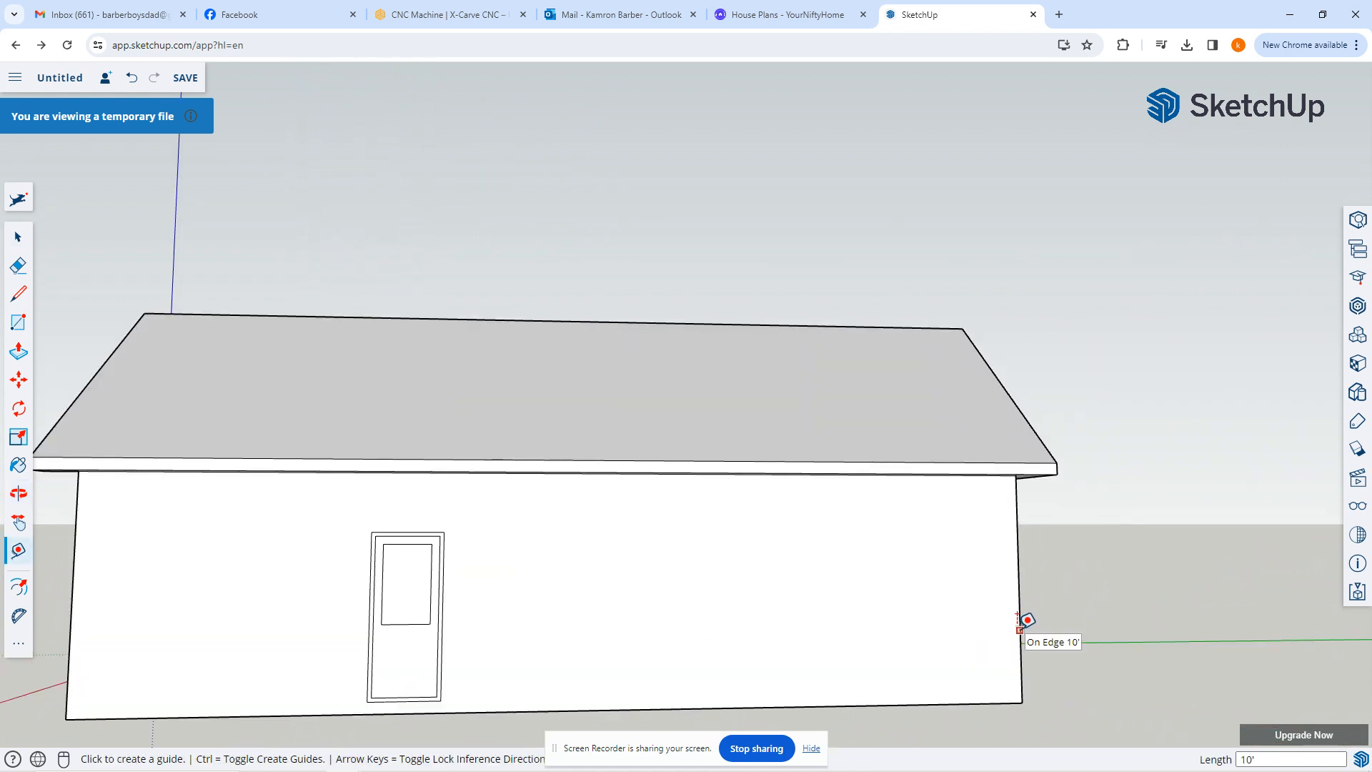
{"action": "left_click", "coordinate": [1020, 630]}
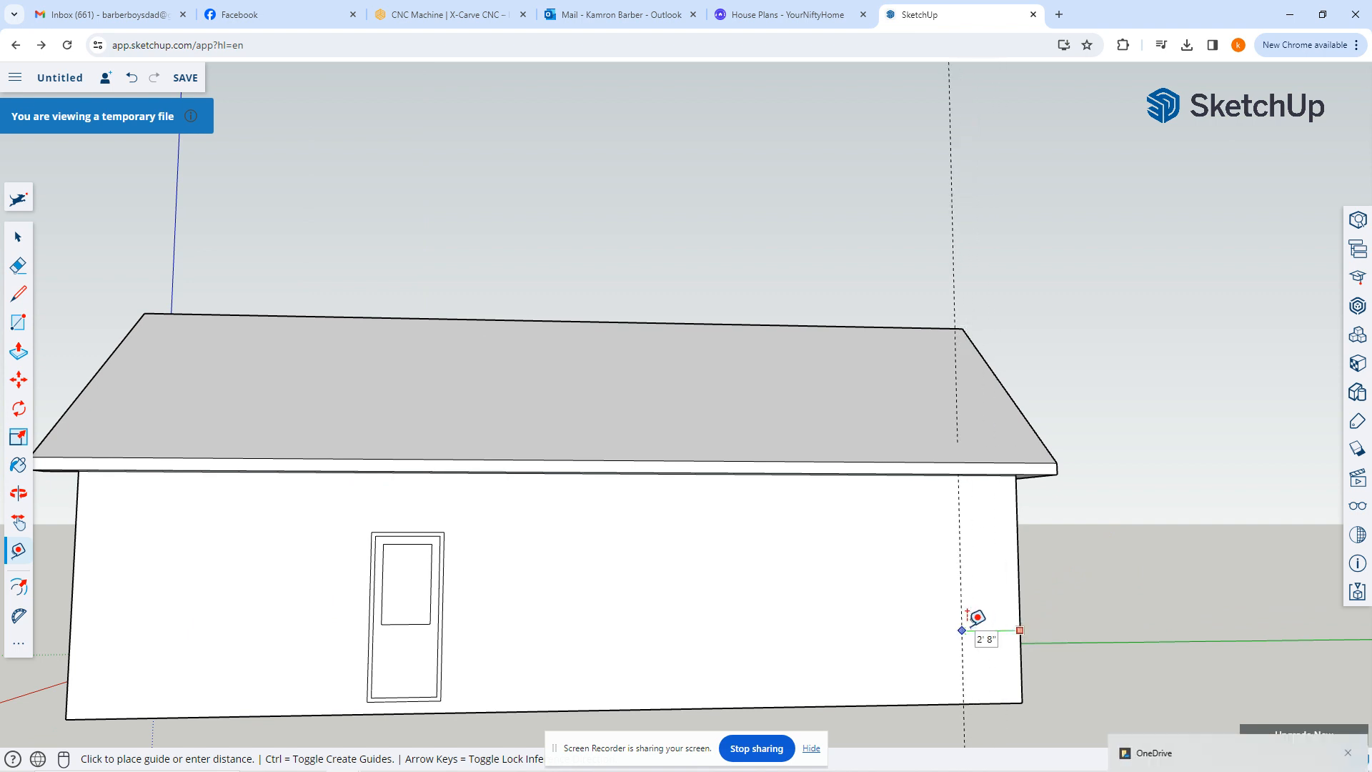
{"action": "type", "text": "3'"}
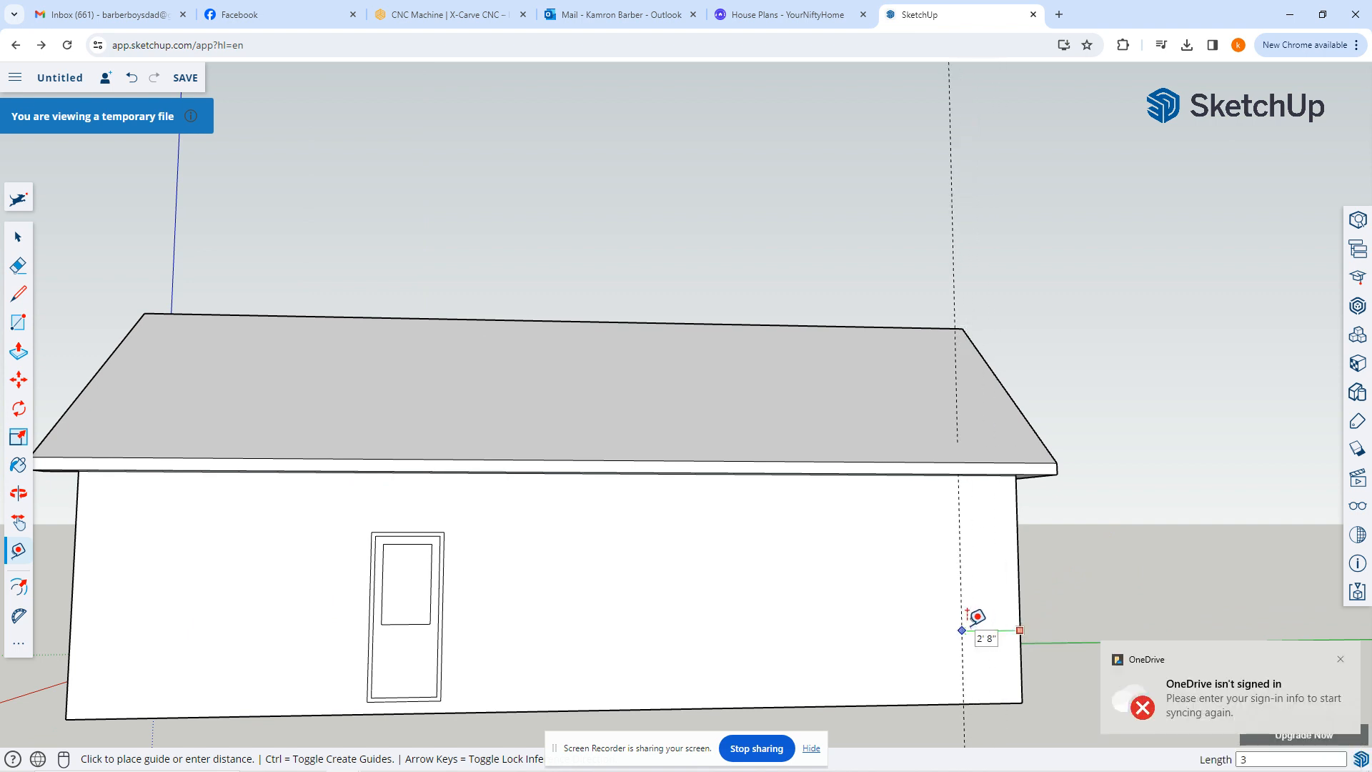
{"action": "key", "text": "Return"}
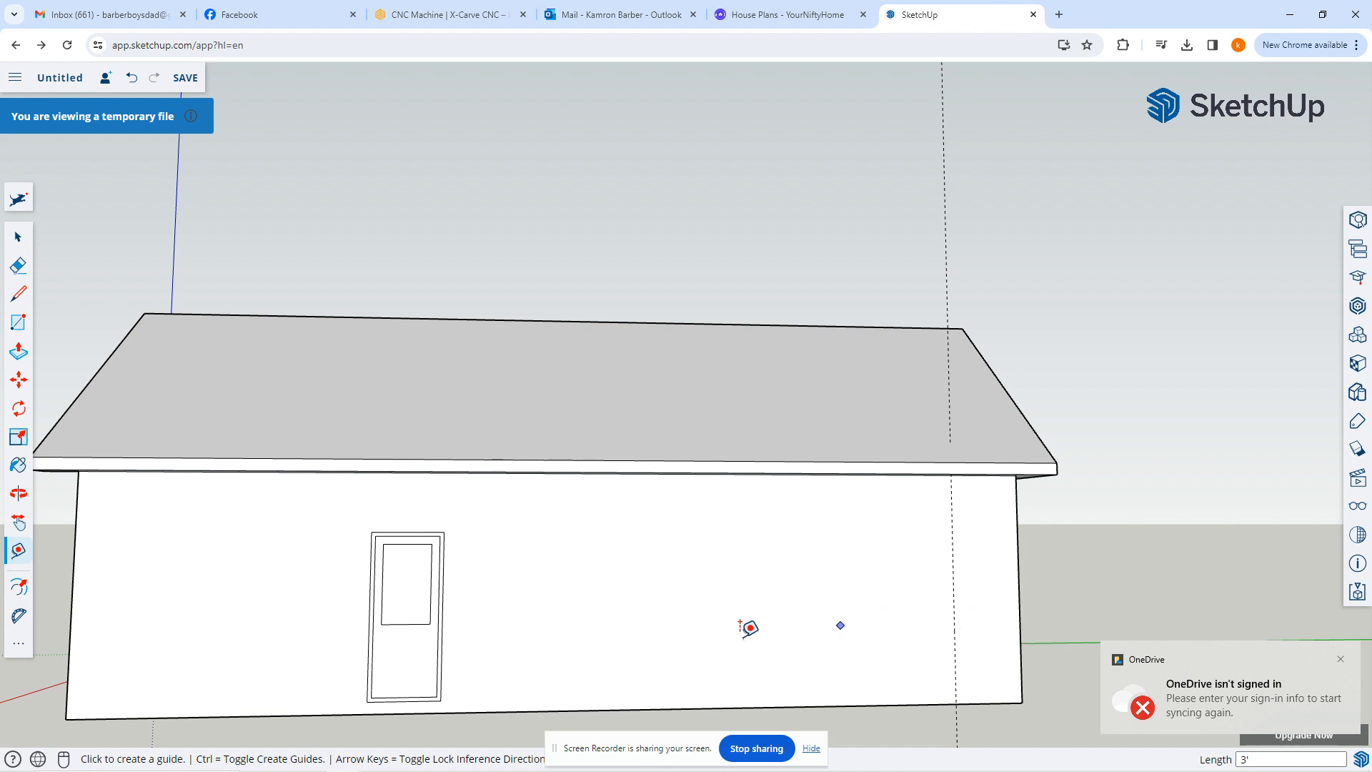
Step: Place a horizontal guide from the wall's bottom edge up to the top edge of the door's outer trim
{"action": "left_click", "coordinate": [518, 700]}
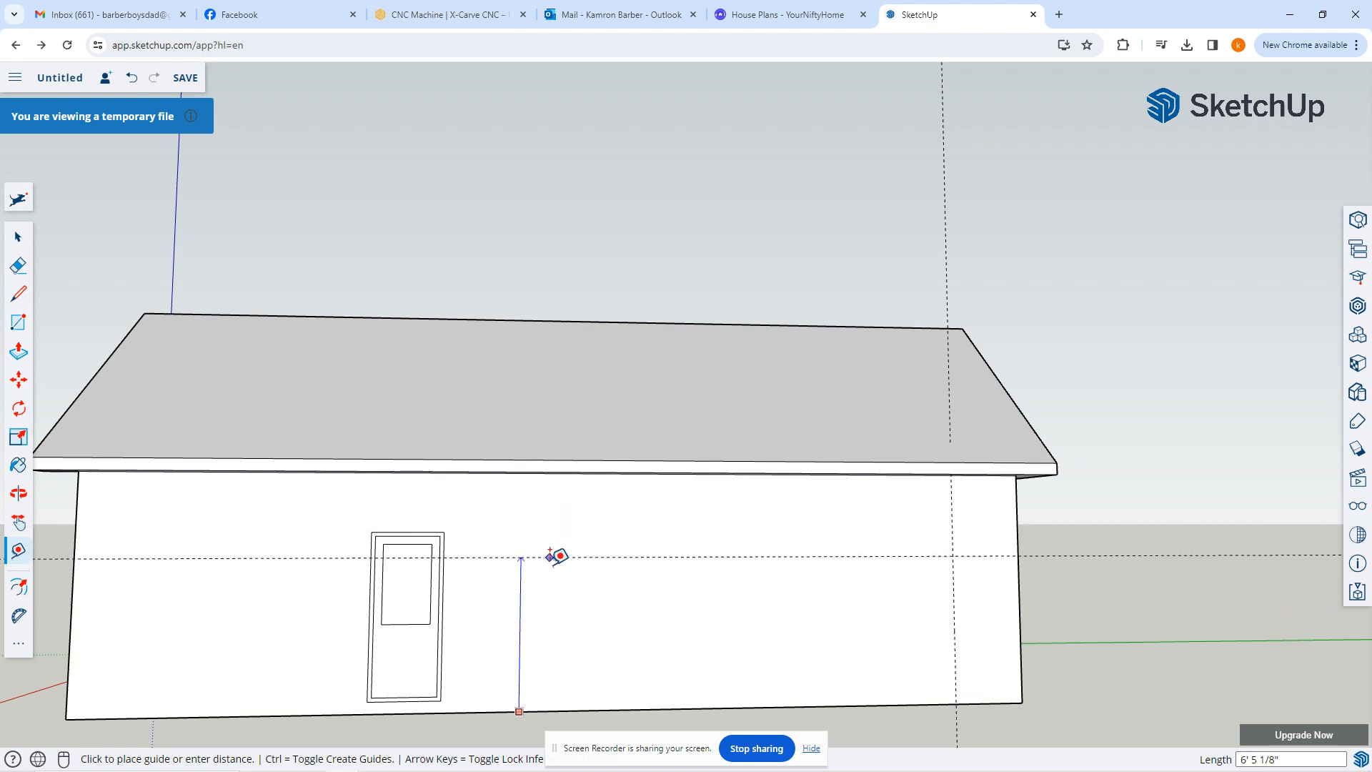
{"action": "scroll", "coordinate": [450, 566], "scroll_direction": "up", "scroll_amount": 5}
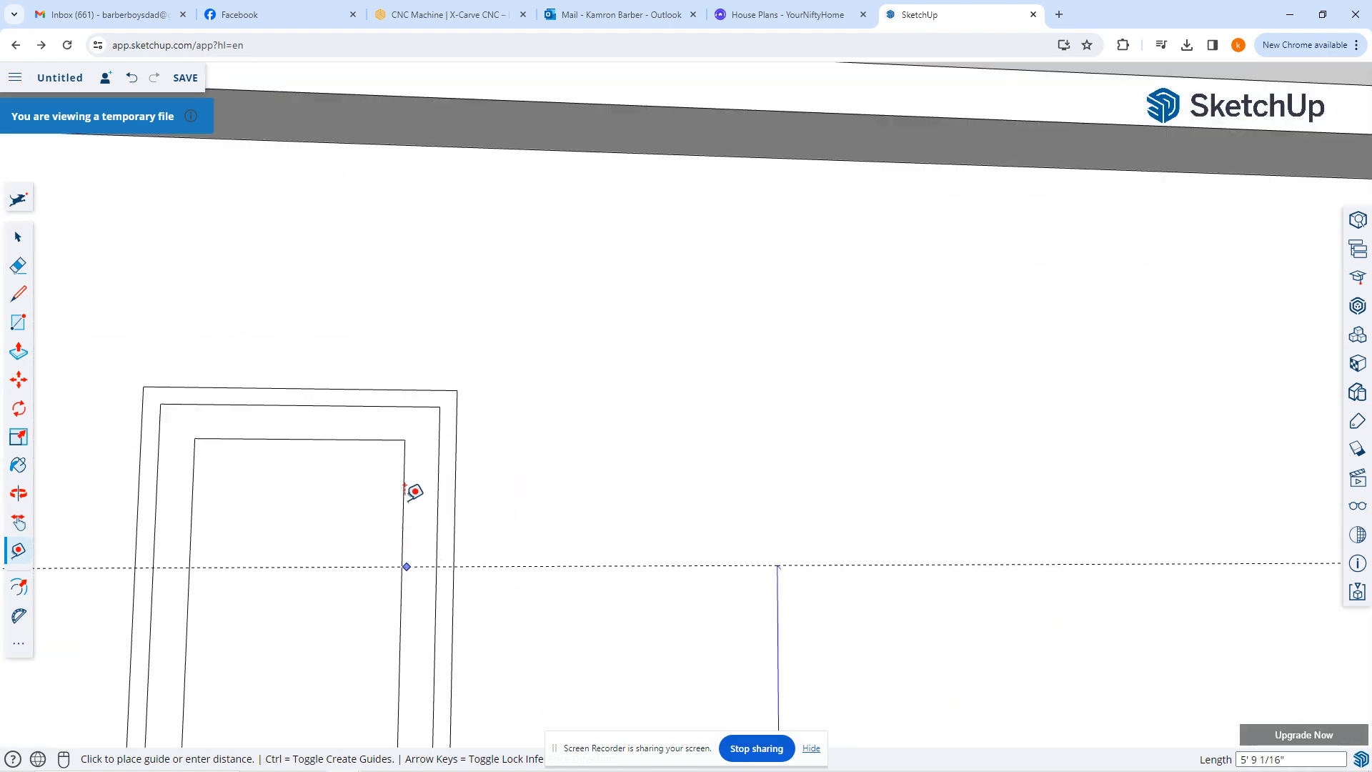
{"action": "left_click", "coordinate": [387, 393]}
Step: Draw a window rectangle 5' high and 2'8" wide, starting at the guide intersection and extending down toward the door side
{"action": "scroll", "coordinate": [350, 396], "scroll_direction": "down", "scroll_amount": 10}
{"action": "scroll", "coordinate": [561, 407], "scroll_direction": "up", "scroll_amount": 12}
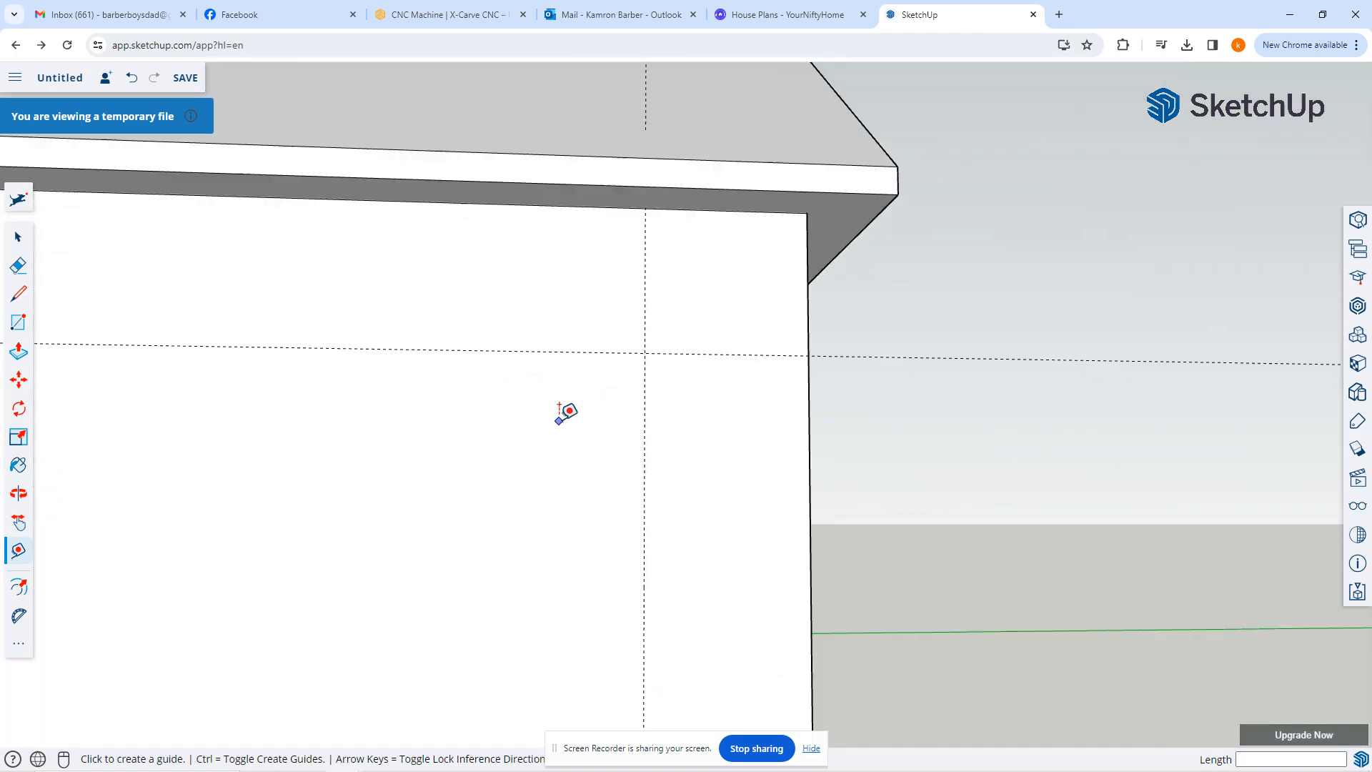
{"action": "key", "text": "r"}
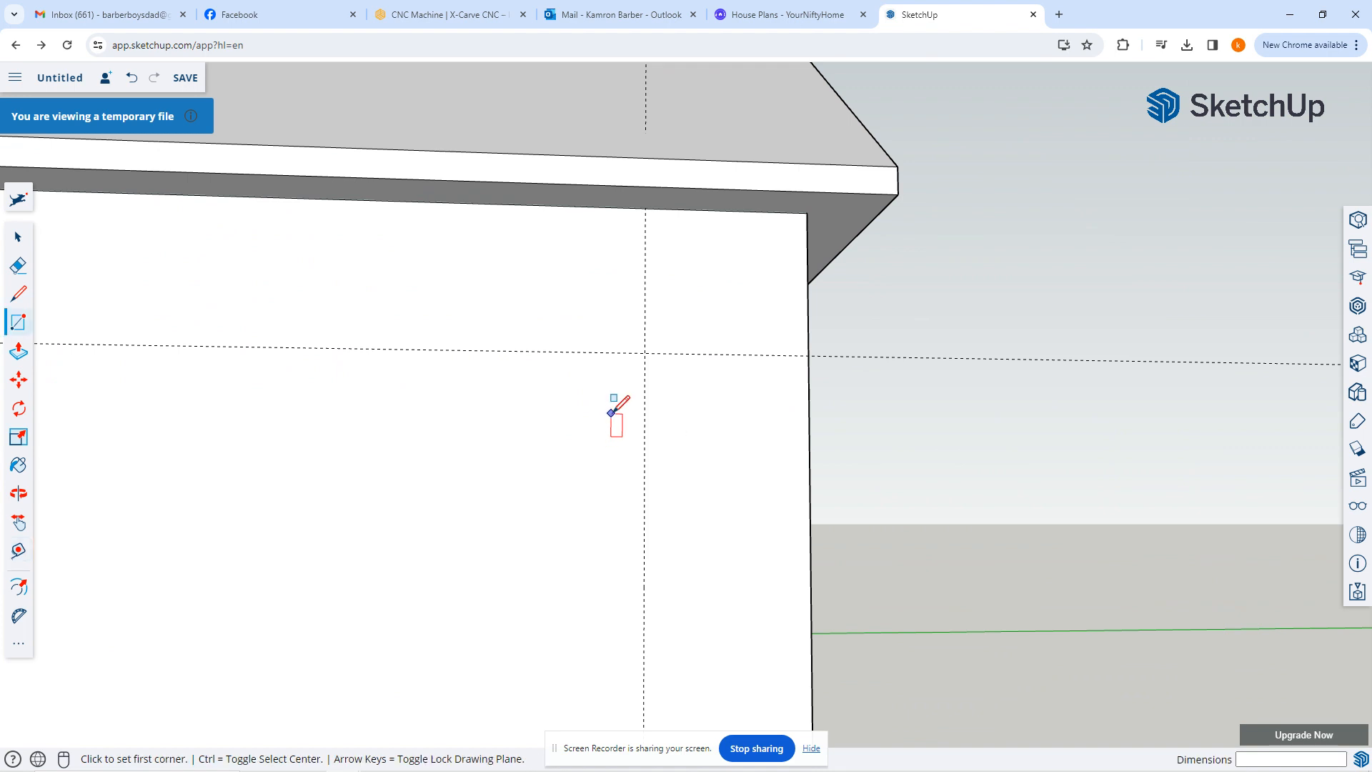
{"action": "left_click", "coordinate": [645, 352]}
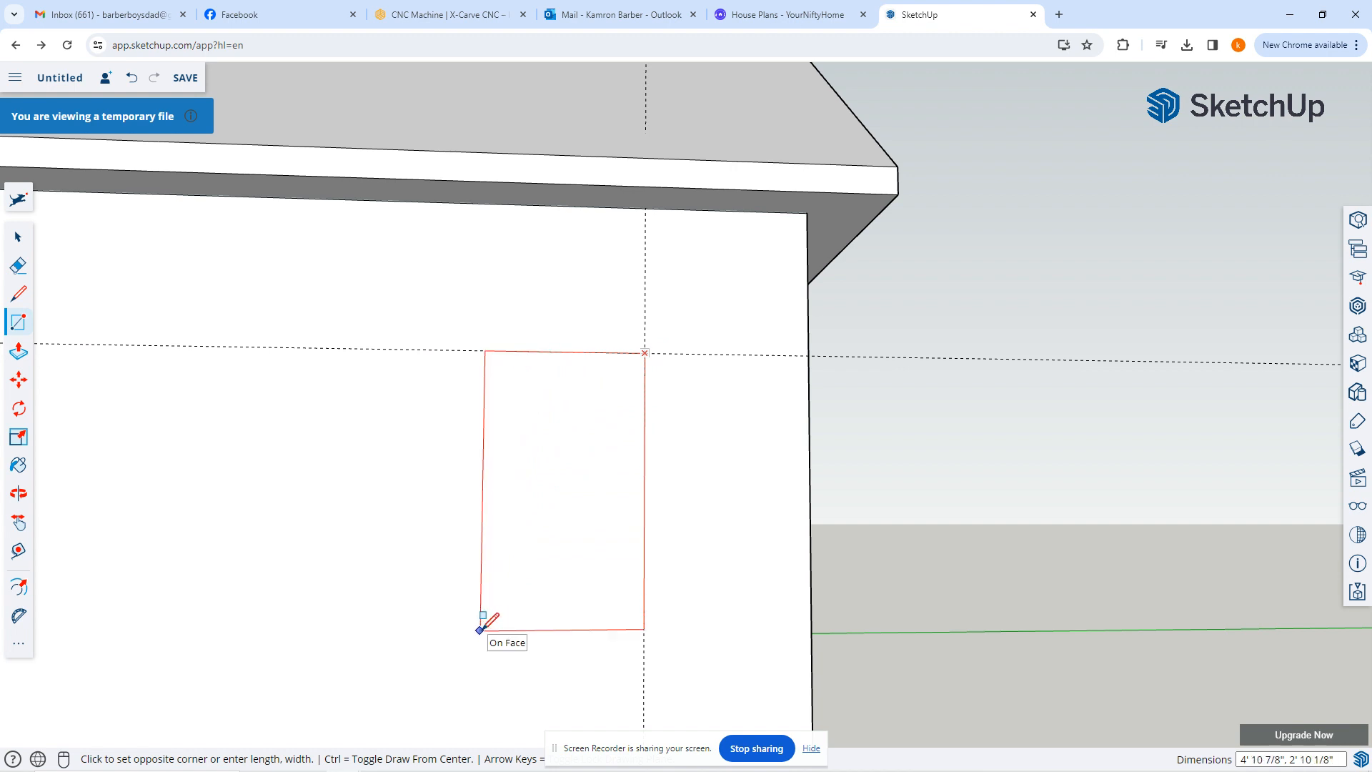
{"action": "type", "text": "5',2'8"}
{"action": "key", "text": "Return"}
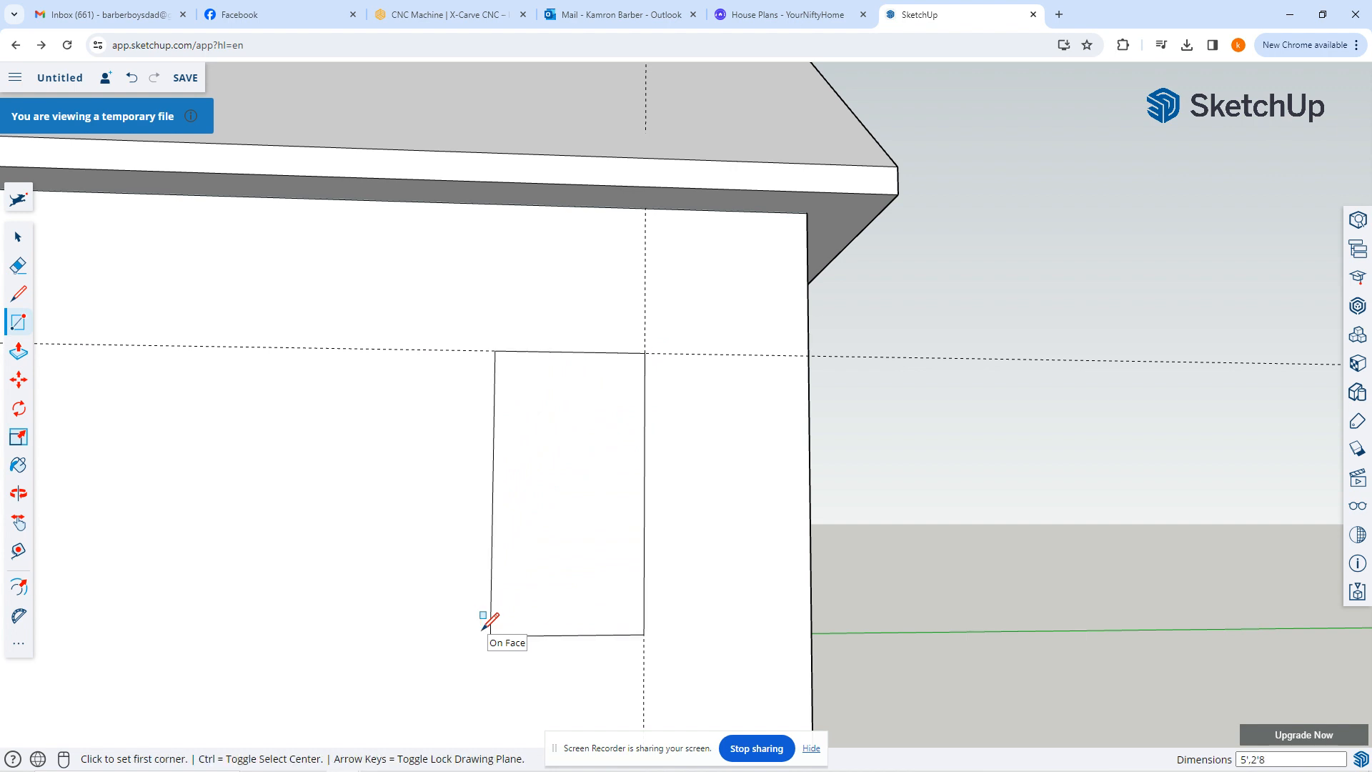
{"action": "key", "text": "space"}
Step: Offset the window rectangle's outline outward by 2 inches to form a trim border
{"action": "scroll", "coordinate": [500, 581], "scroll_direction": "down", "scroll_amount": 1}
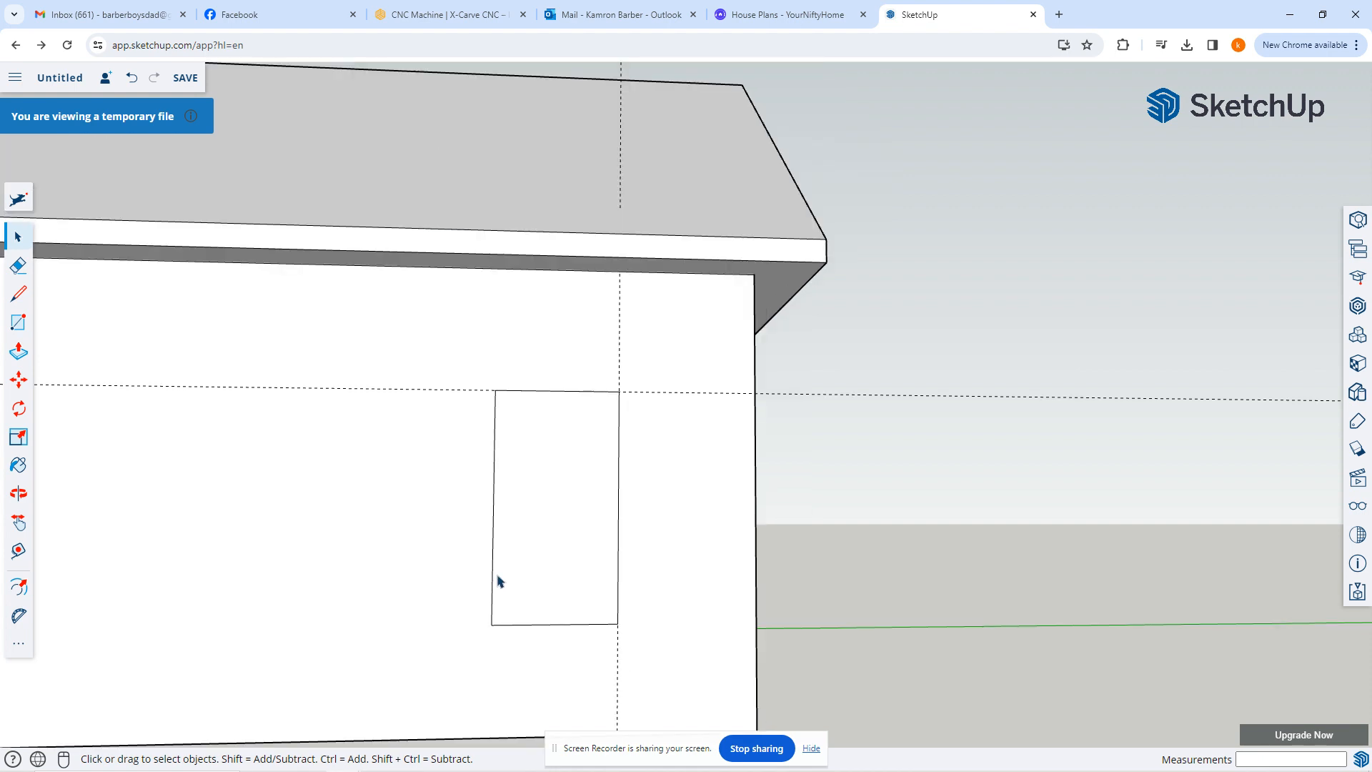
{"action": "left_click", "coordinate": [534, 548]}
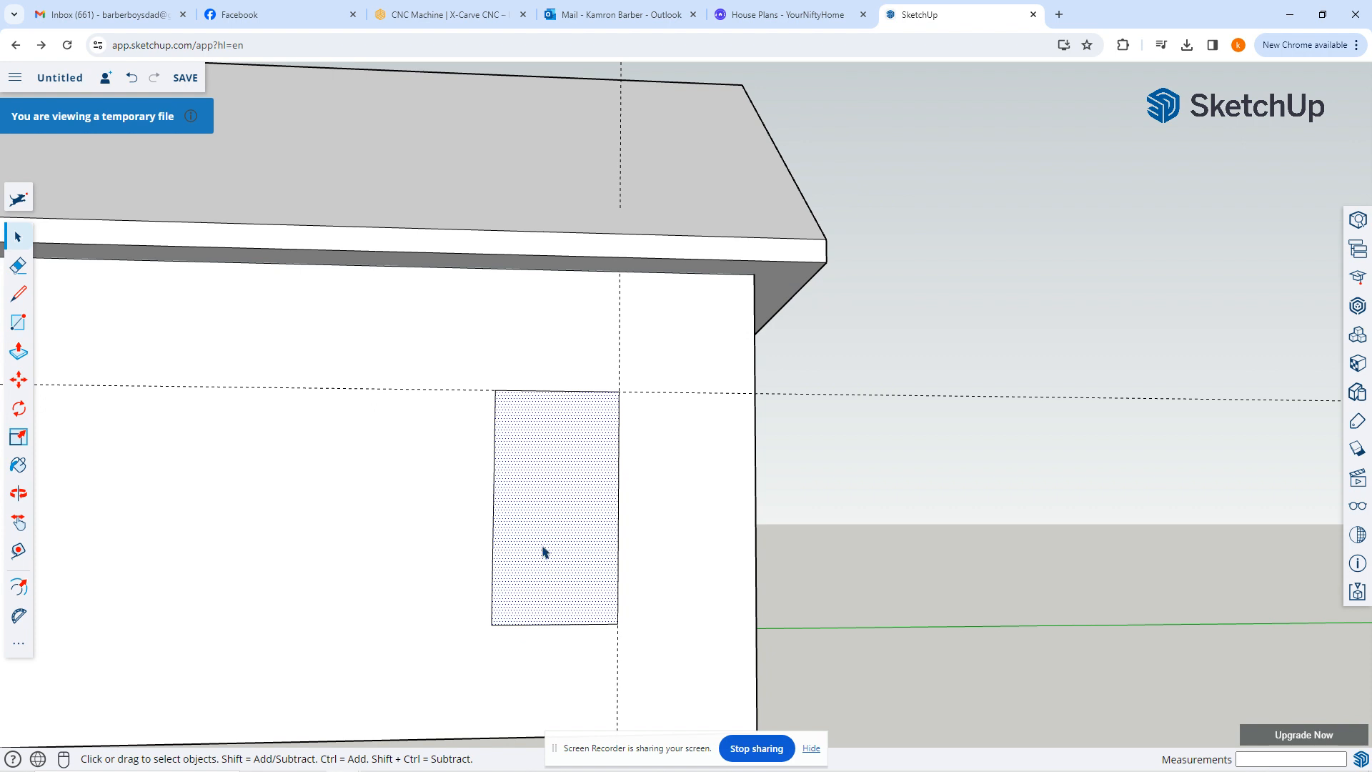
{"action": "key", "text": "f"}
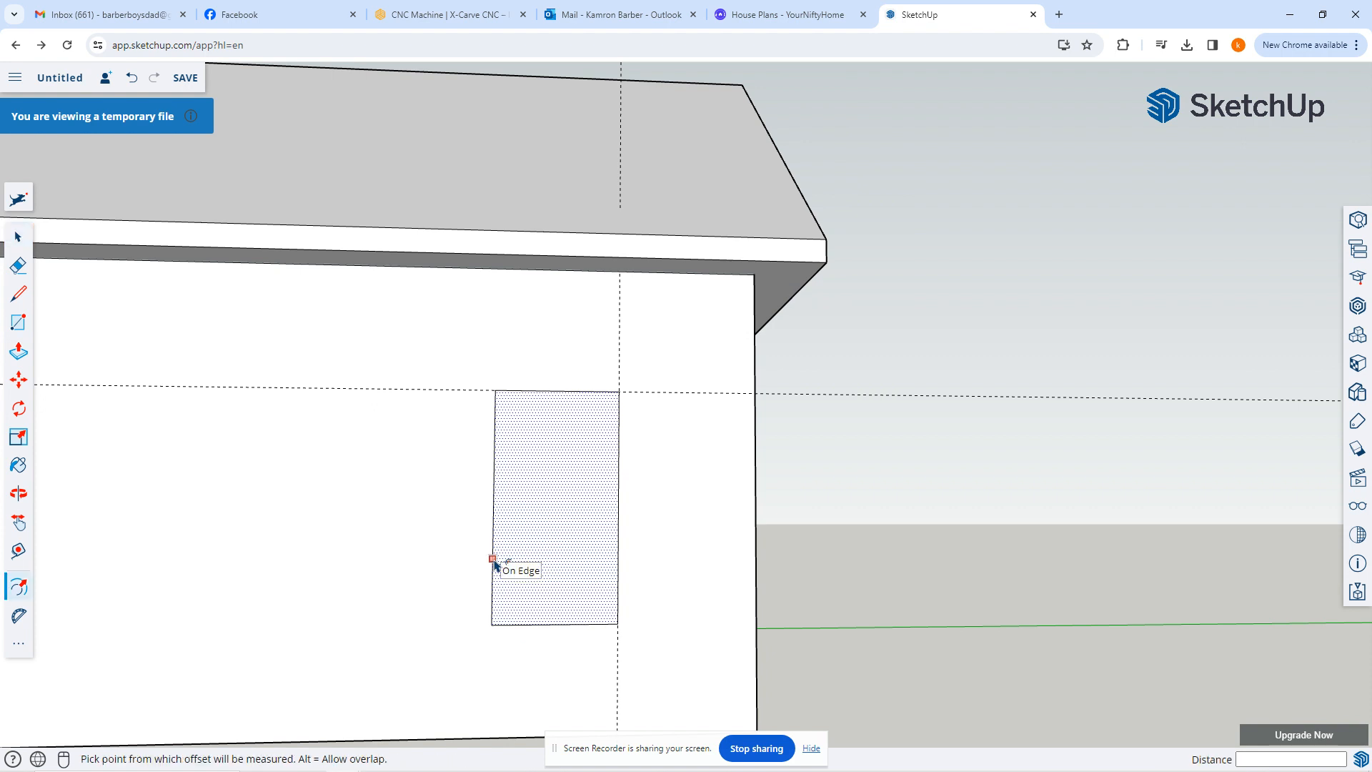
{"action": "left_click", "coordinate": [493, 561]}
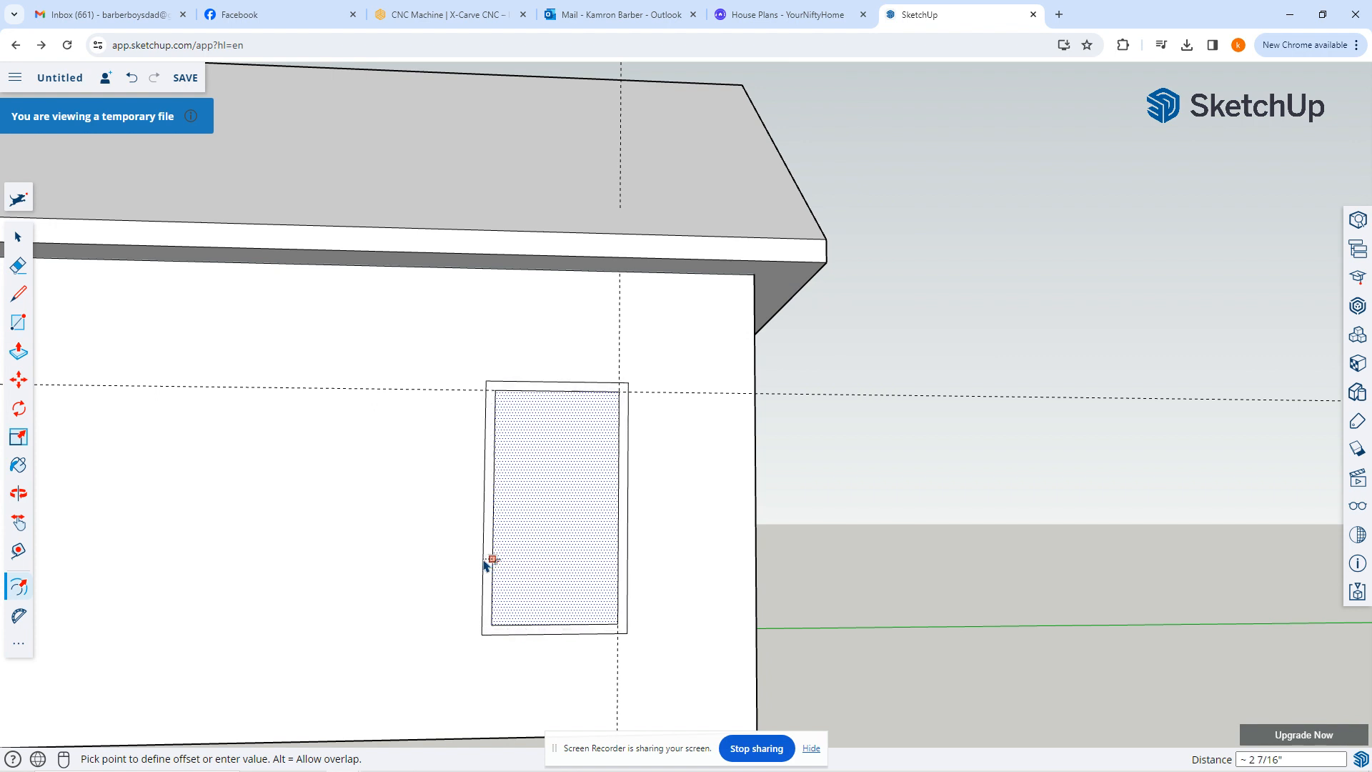
{"action": "left_click", "coordinate": [484, 564]}
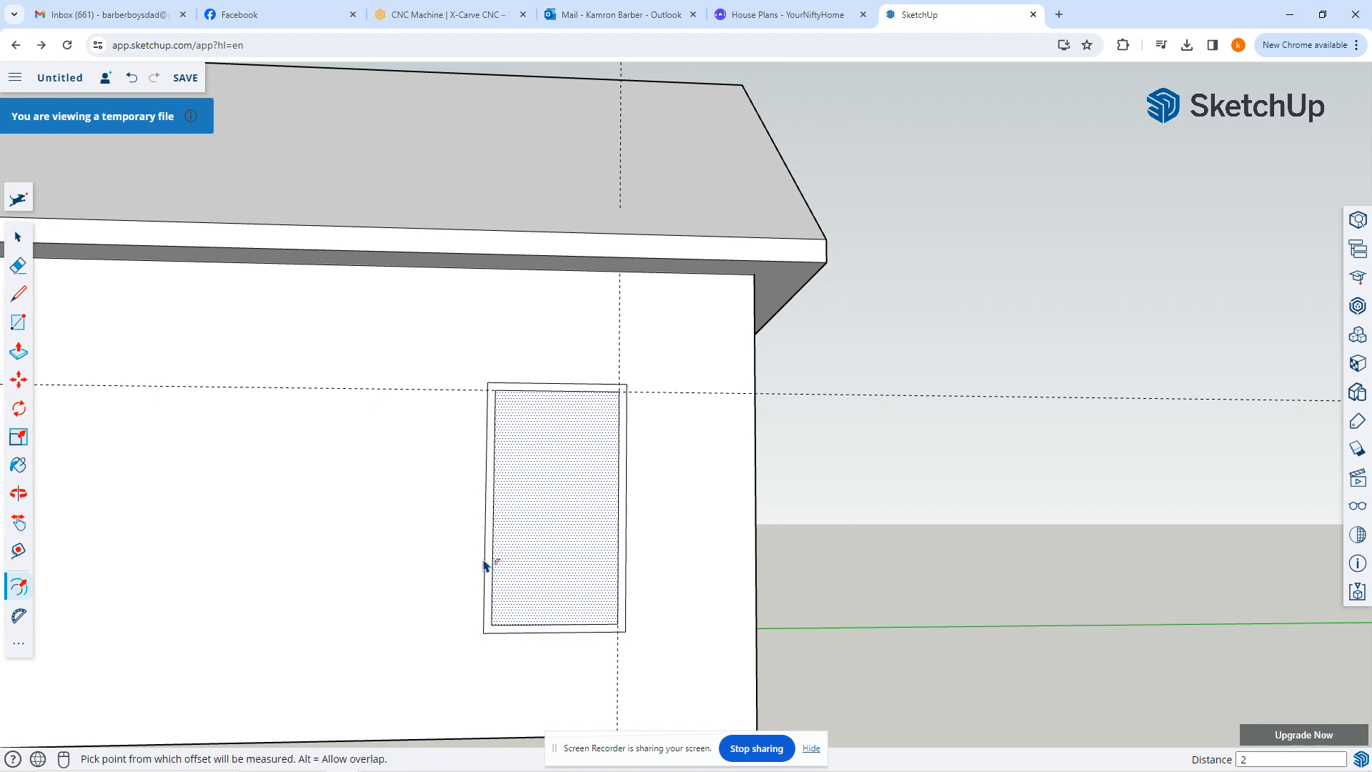
{"action": "key", "text": "space"}
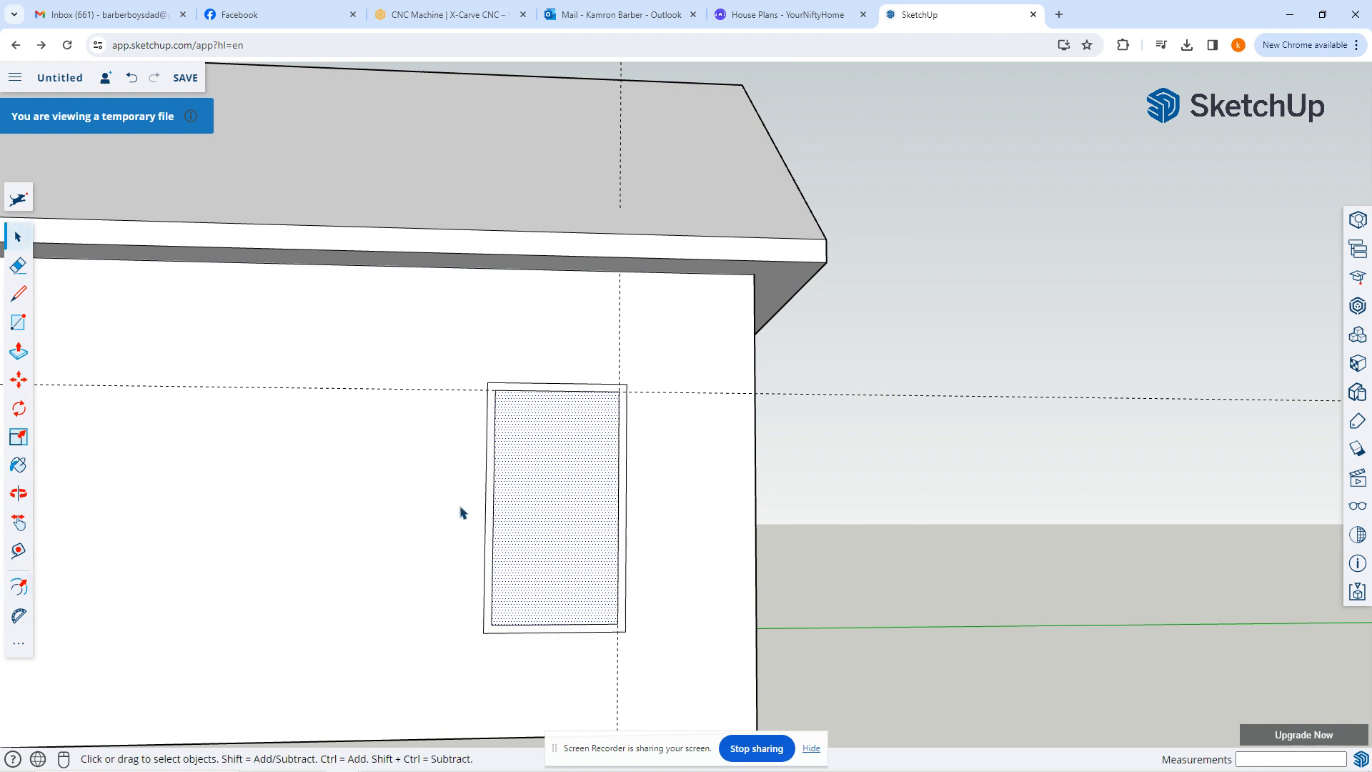
Step: Erase the horizontal and vertical guides crossing at the window's upper corner
{"action": "key", "text": "e"}
{"action": "left_click", "coordinate": [414, 390]}
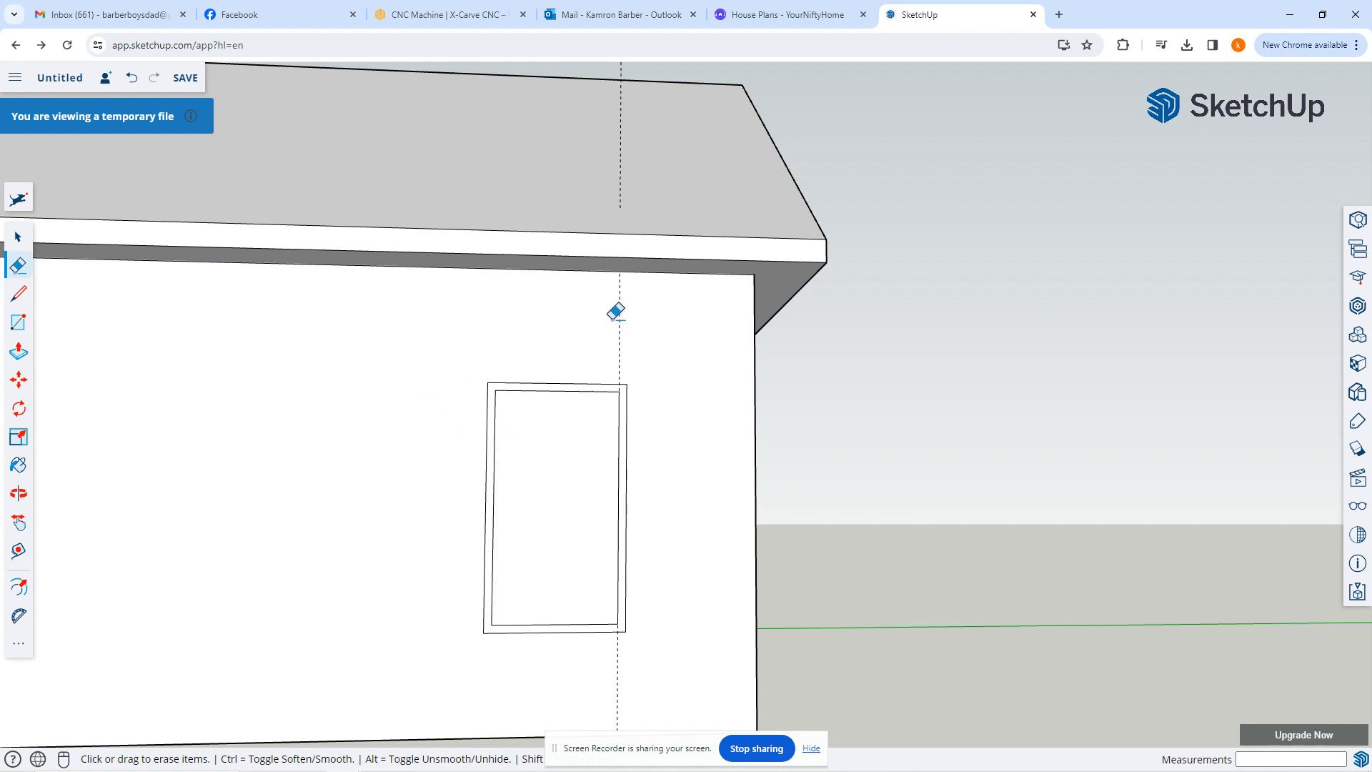
{"action": "left_click", "coordinate": [619, 322]}
{"action": "key", "text": "space"}
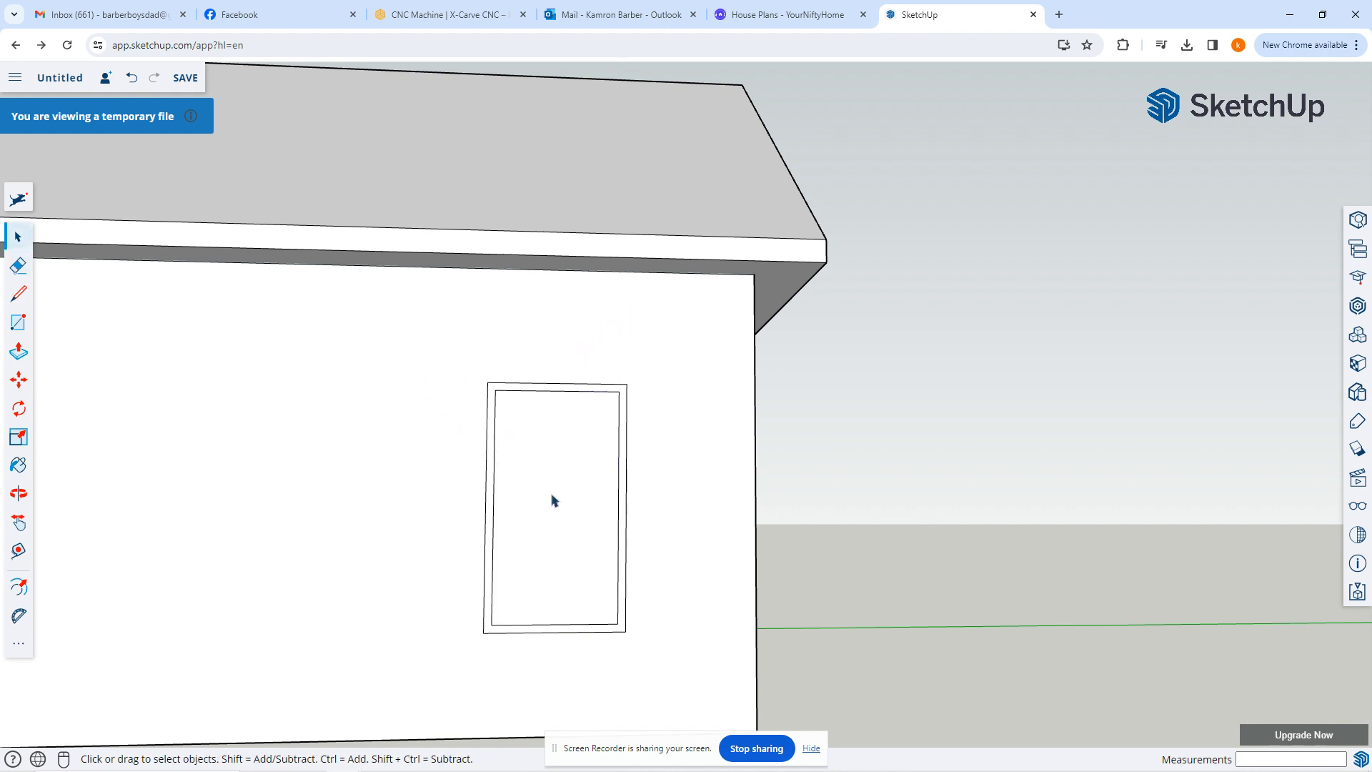
Step: Draw a horizontal line between the midpoints of the inner window rectangle's two vertical sides to split it into two sashes
{"action": "key", "text": "l"}
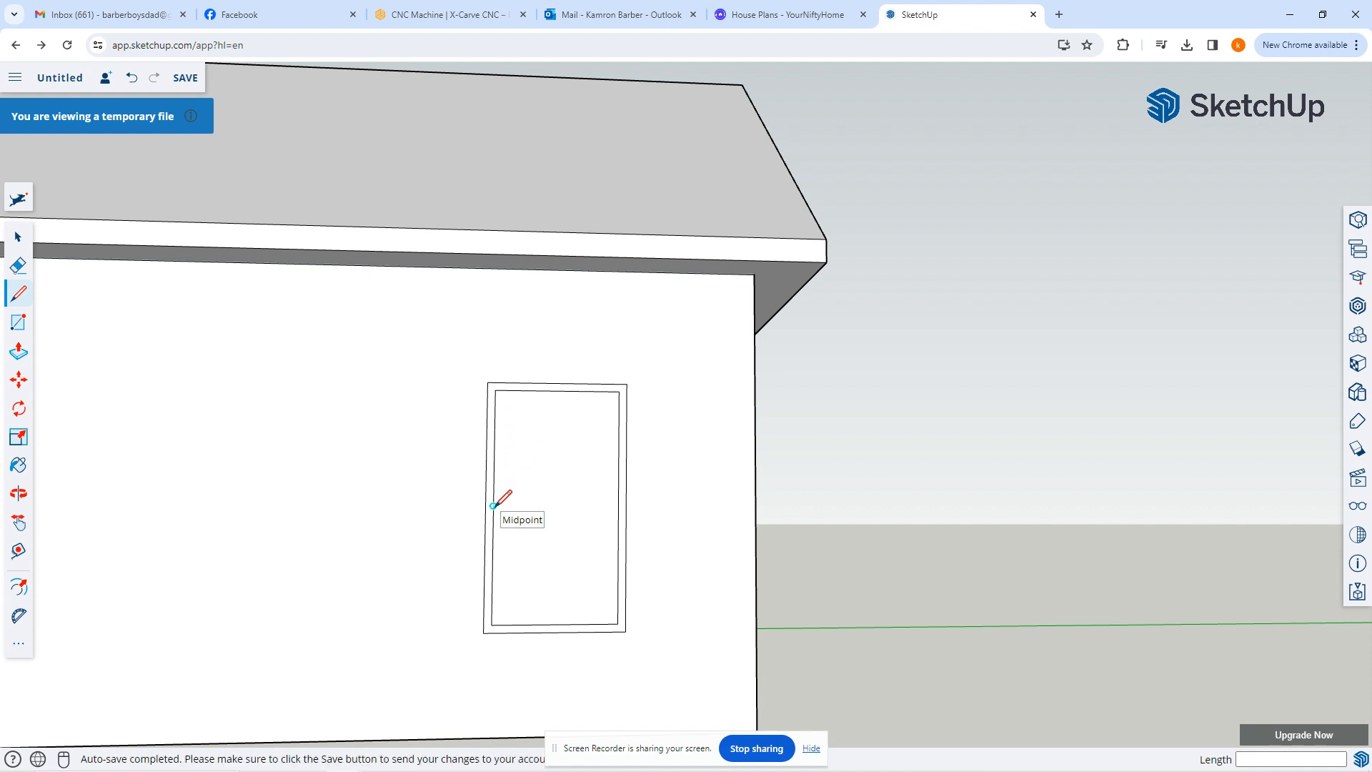
{"action": "left_click", "coordinate": [493, 505]}
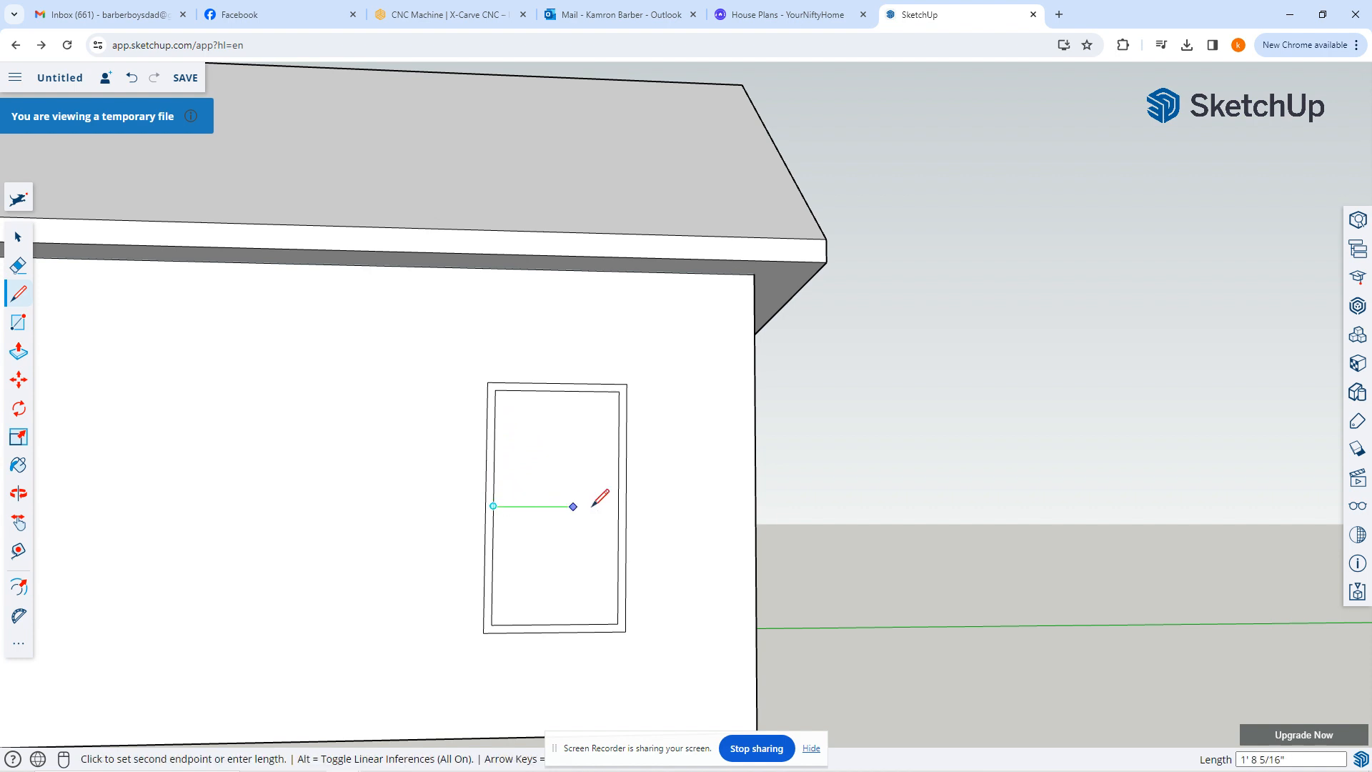
{"action": "left_click", "coordinate": [619, 506]}
{"action": "key", "text": "space"}
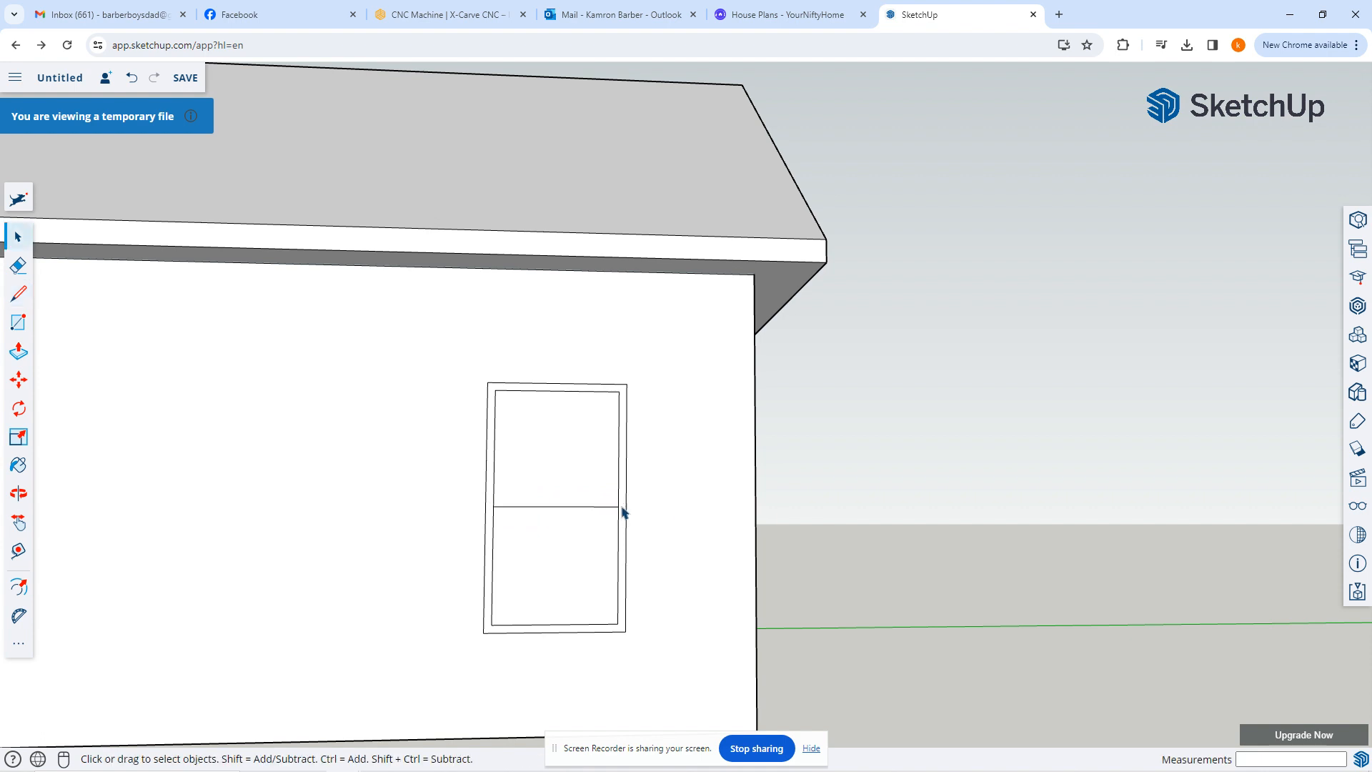
Step: Paint the long wall around the door and window with Brick Antique 01 from the Brick, Cladding and Siding materials
{"action": "scroll", "coordinate": [917, 482], "scroll_direction": "down", "scroll_amount": 5}
{"action": "middle_click_drag", "start_coordinate": [919, 485], "coordinate": [685, 498]}
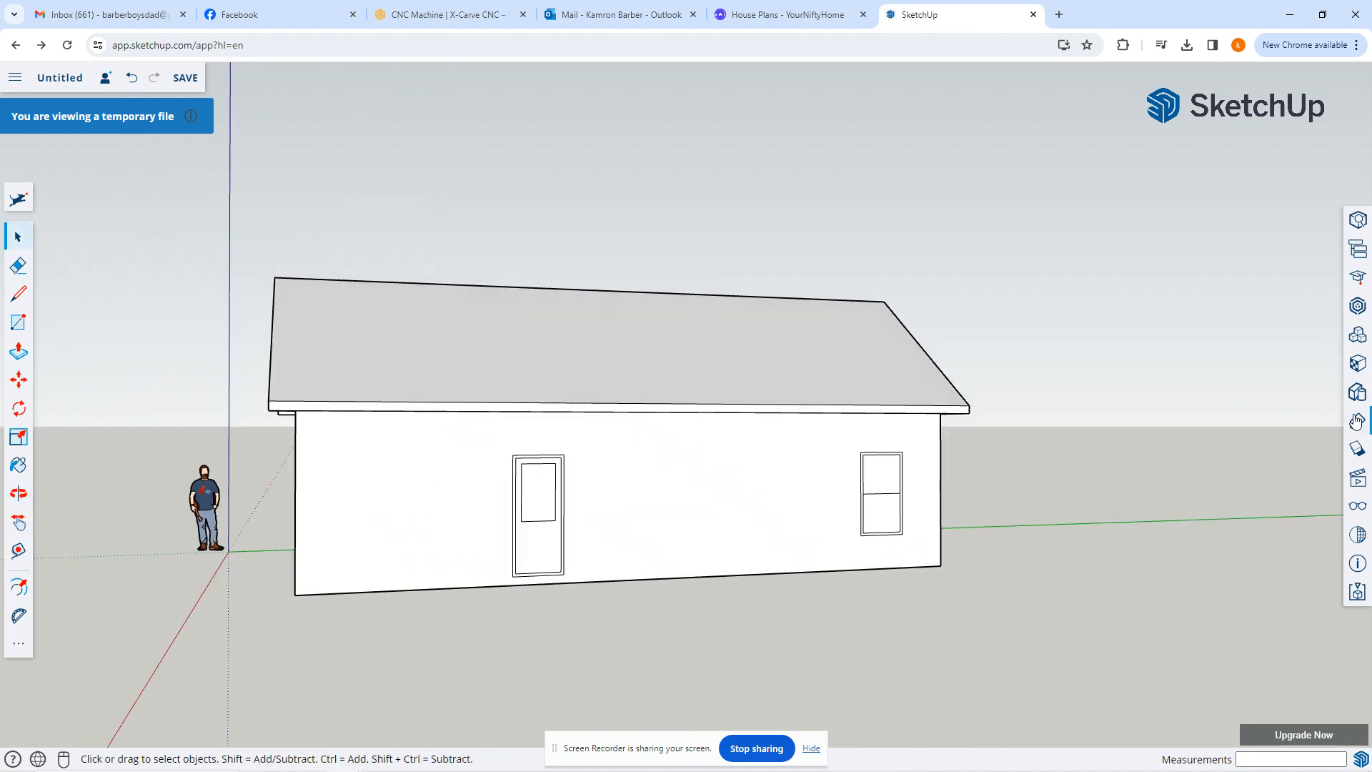
{"action": "left_click", "coordinate": [1357, 366]}
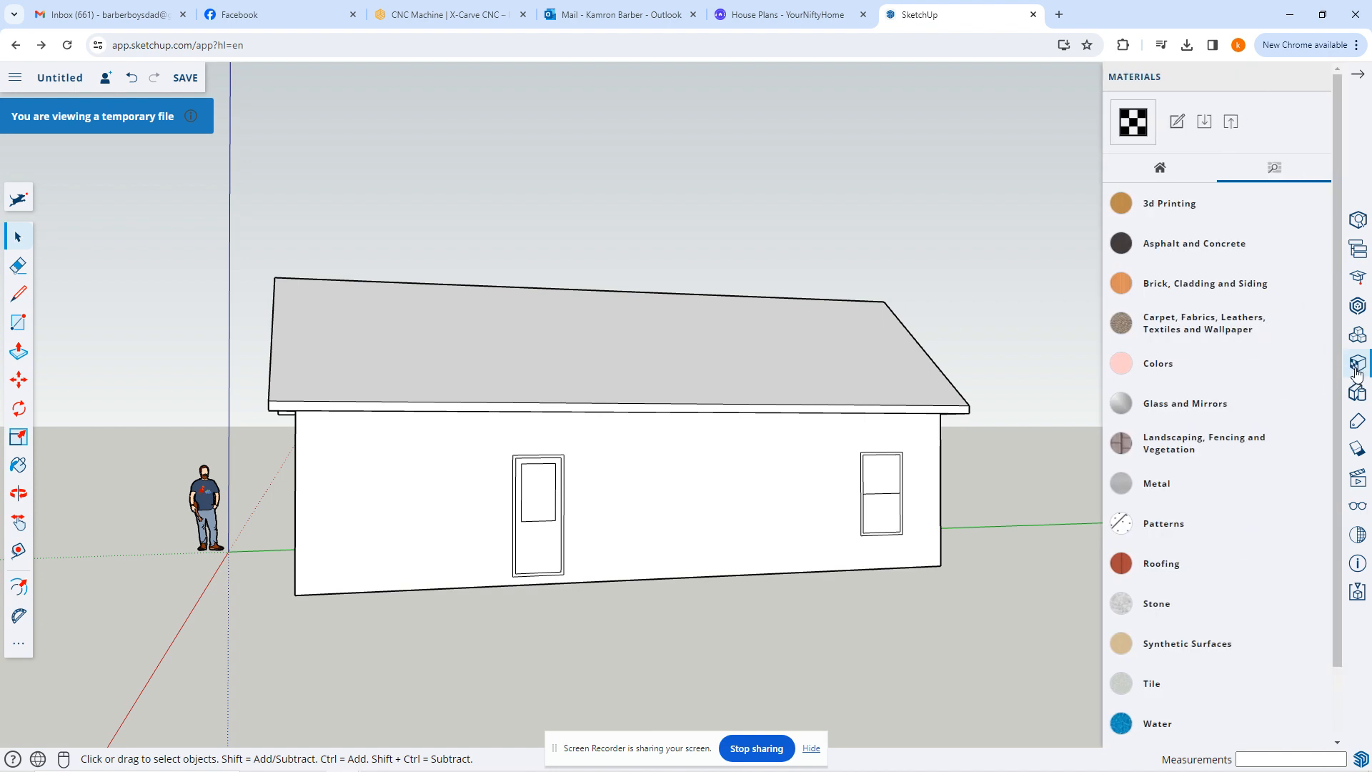
{"action": "left_click", "coordinate": [1158, 170]}
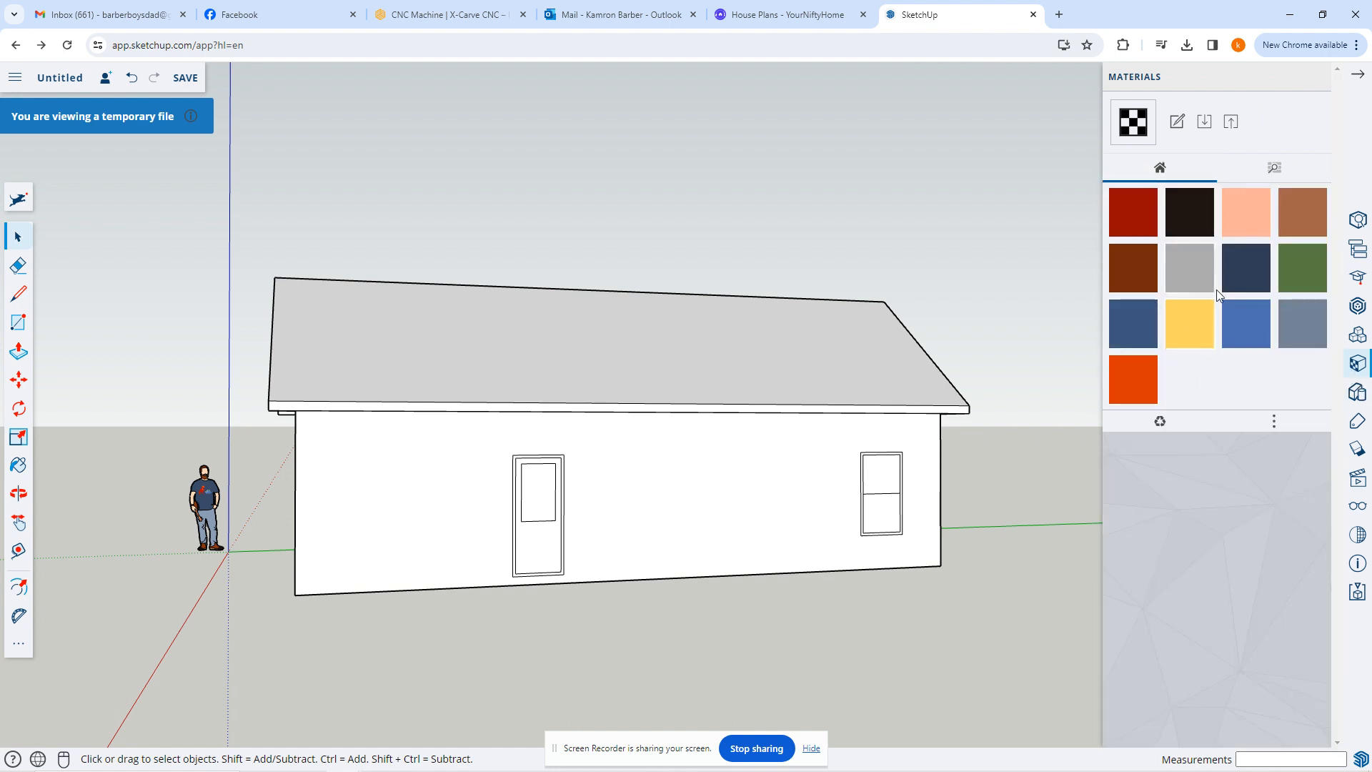
{"action": "left_click", "coordinate": [1291, 173]}
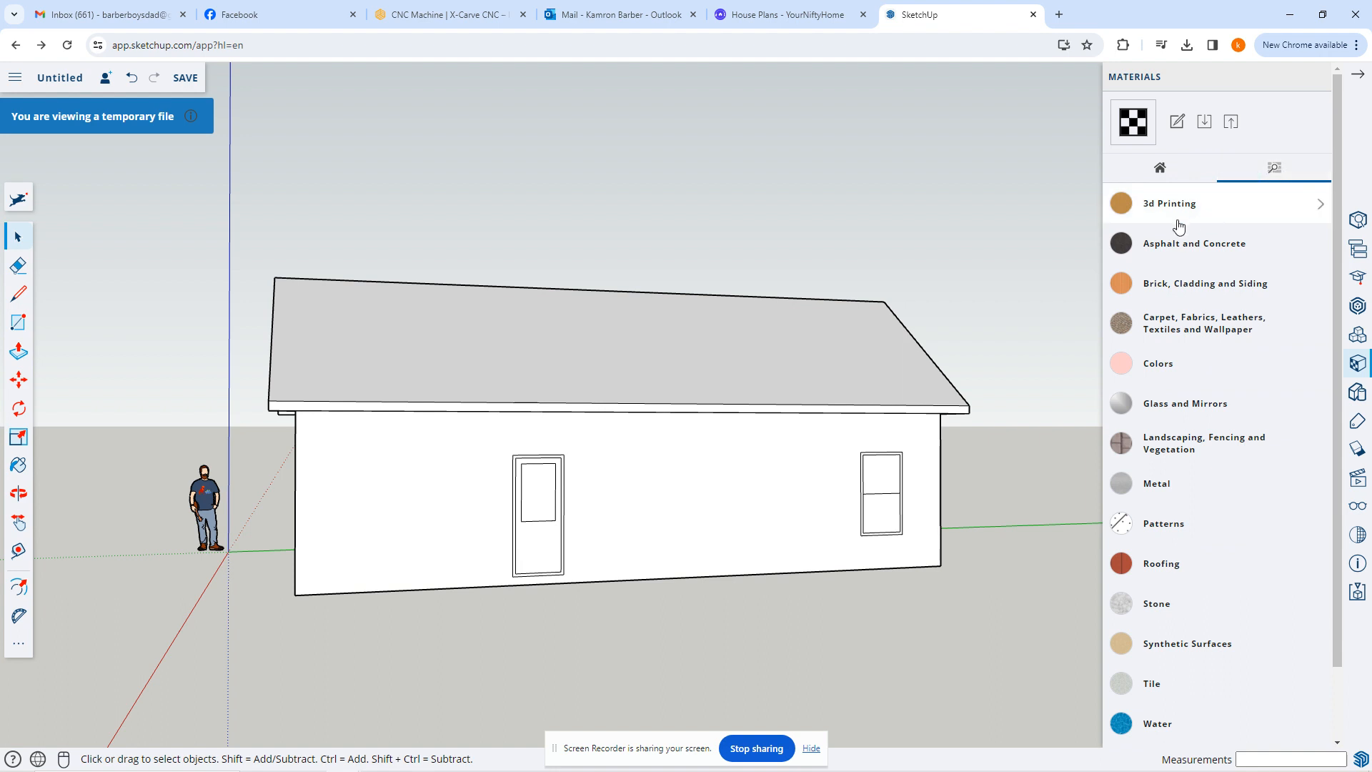
{"action": "left_click", "coordinate": [1179, 293]}
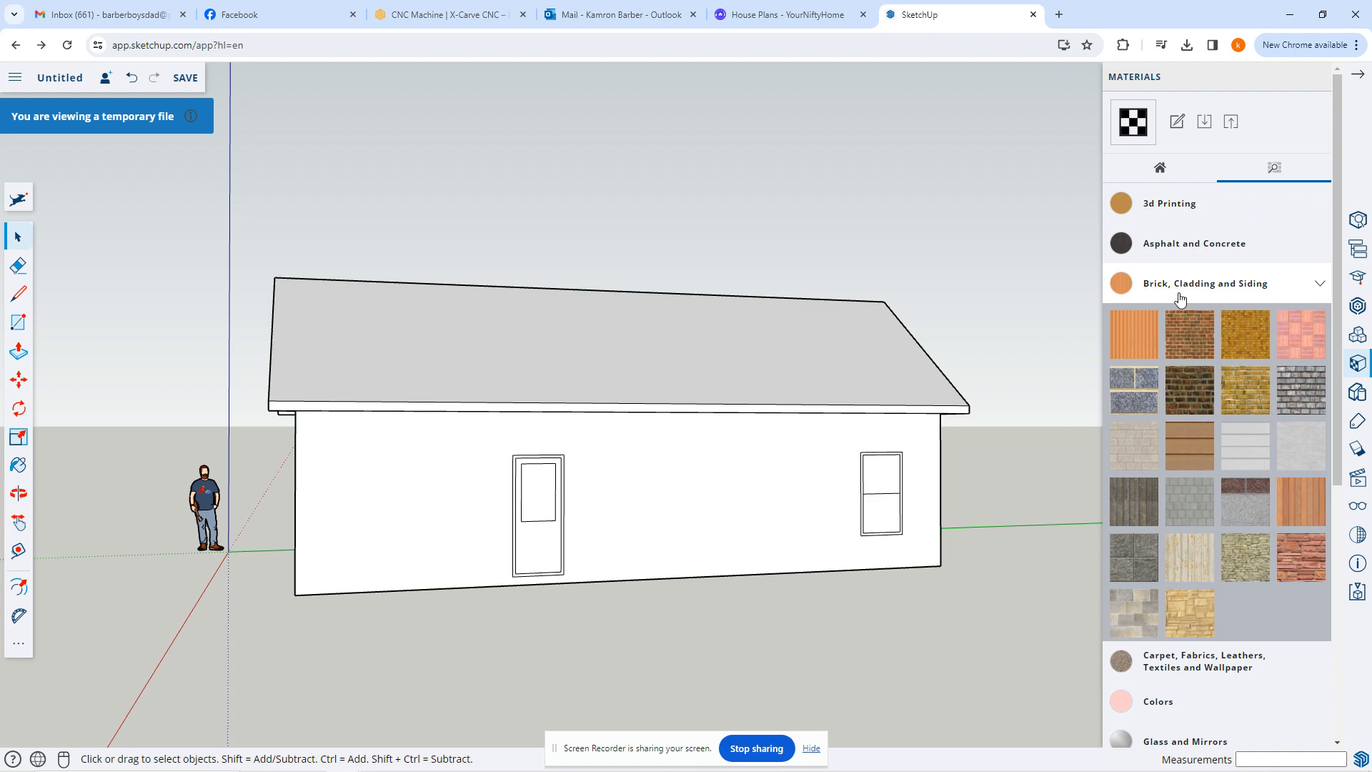
{"action": "left_click", "coordinate": [1189, 336]}
{"action": "left_click", "coordinate": [643, 496]}
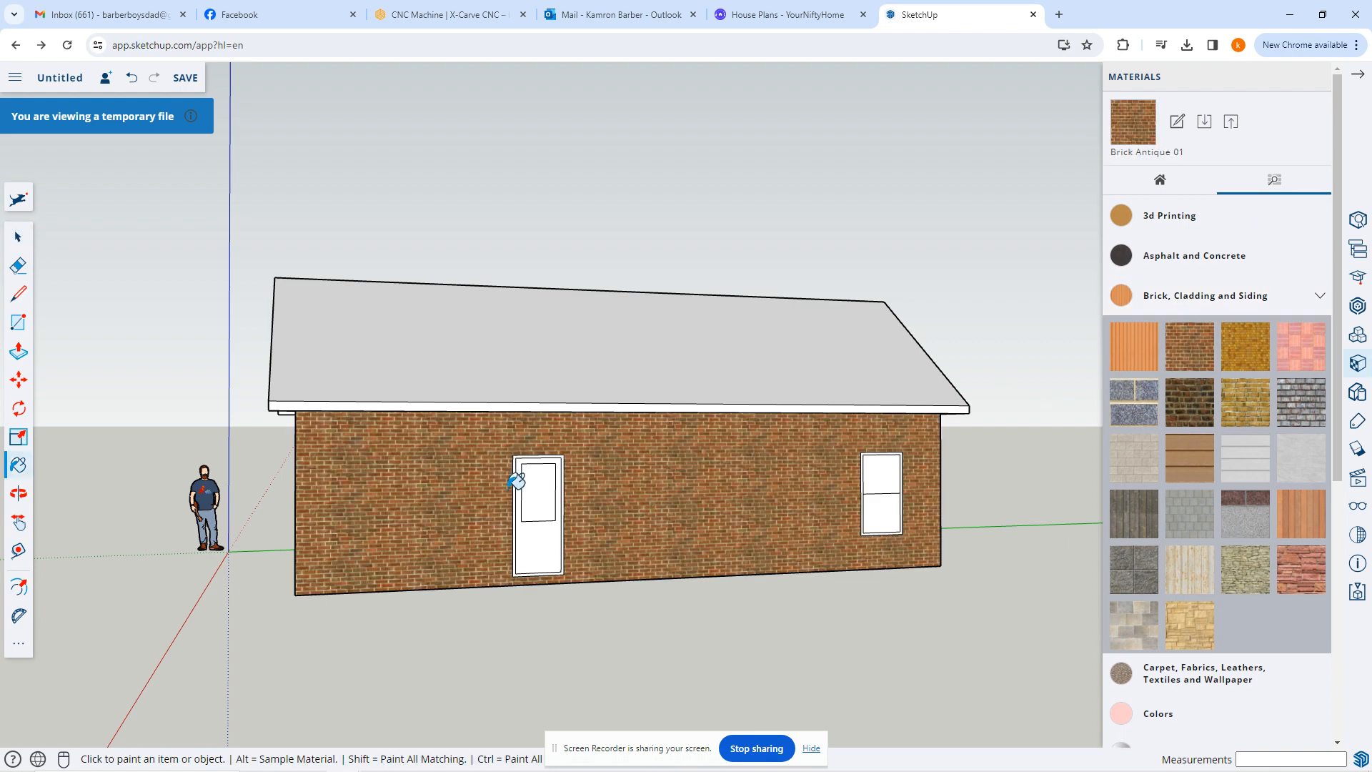
Step: Paint the gable end wall adjoining the door wall, nearest the scale figure, with Brick Rough Dark
{"action": "middle_click_drag", "start_coordinate": [514, 482], "coordinate": [1041, 432]}
{"action": "left_click", "coordinate": [1167, 413]}
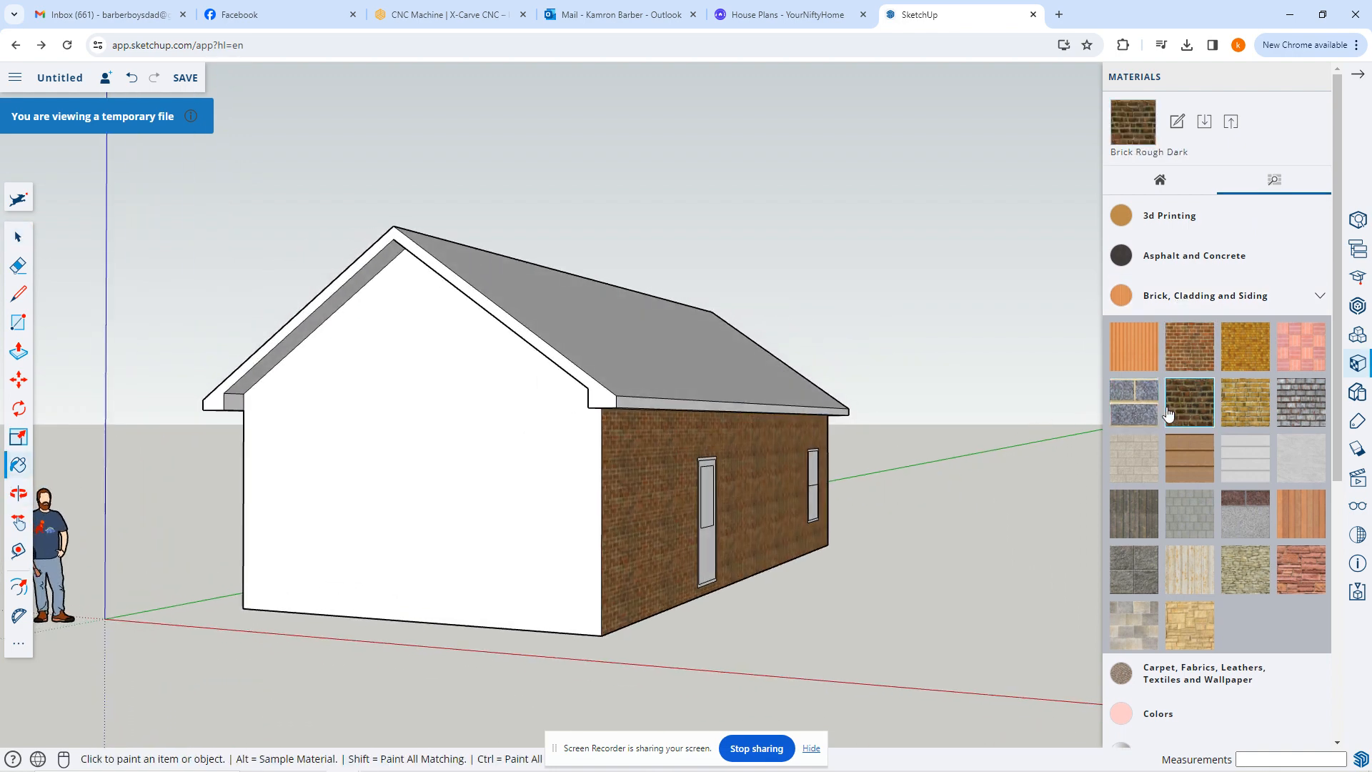
{"action": "left_click", "coordinate": [499, 497]}
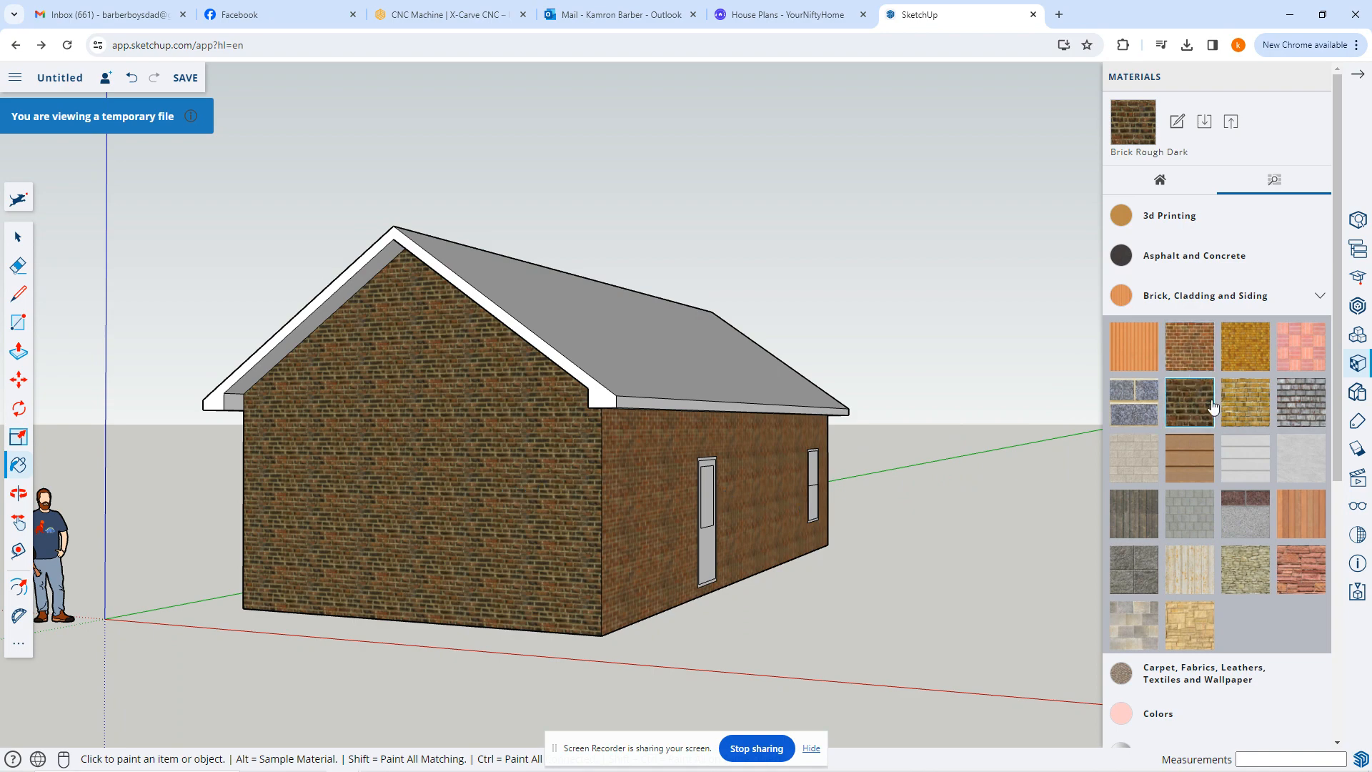
Step: Paint the long wall opposite the door and window with Cladding Siding Tan
{"action": "left_click", "coordinate": [1190, 457]}
{"action": "middle_click_drag", "start_coordinate": [607, 393], "coordinate": [602, 422]}
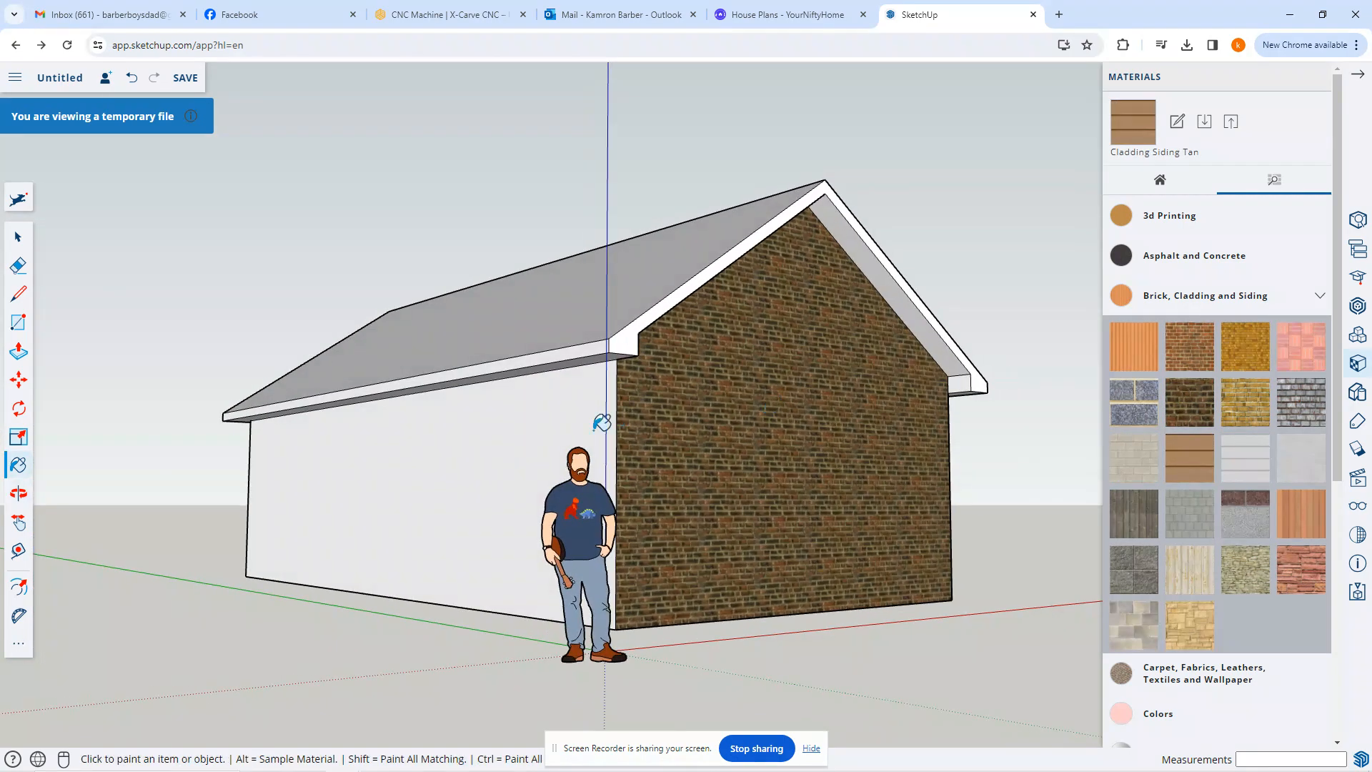
{"action": "left_click", "coordinate": [491, 457]}
Step: Paint the roof slope above the door and window wall with the dark grey-brown shingle from the Roofing materials
{"action": "middle_click_drag", "start_coordinate": [491, 457], "coordinate": [1134, 466]}
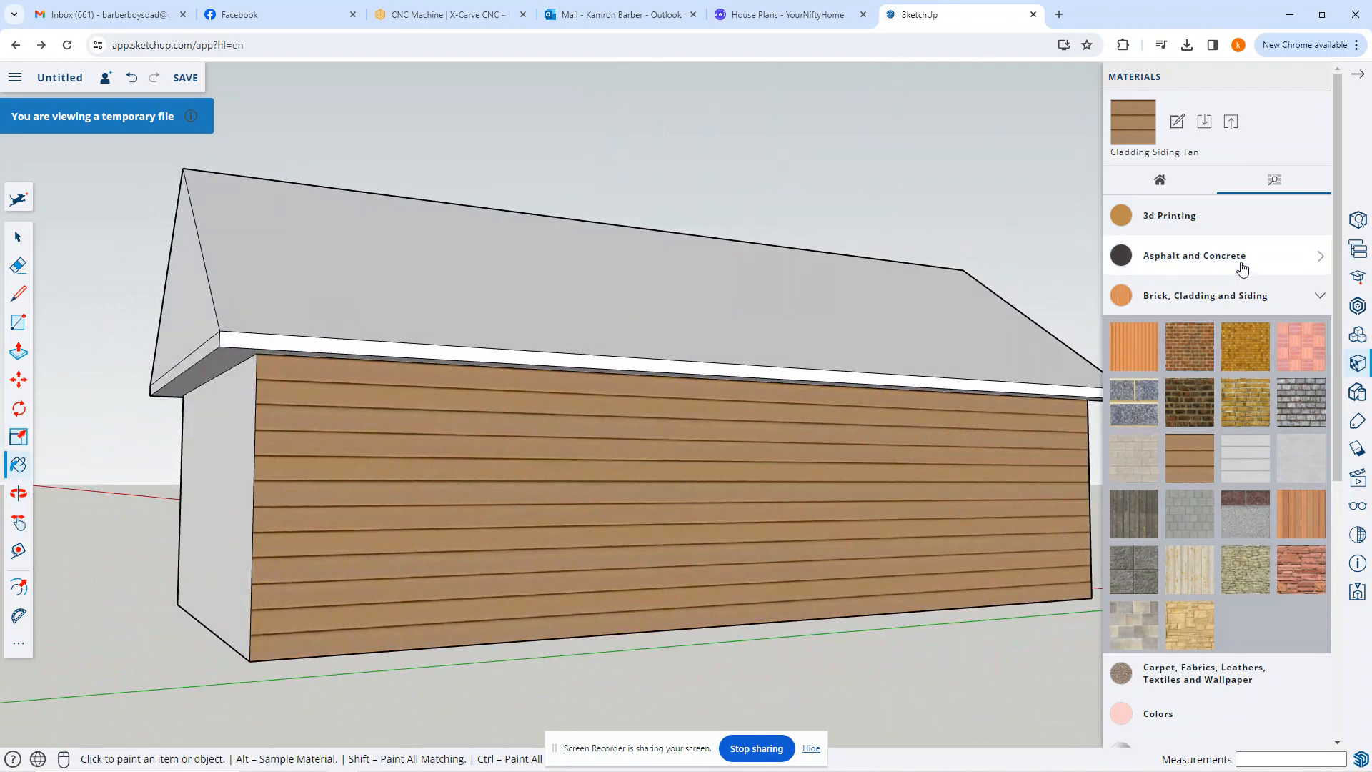
{"action": "left_click", "coordinate": [1316, 299]}
{"action": "scroll", "coordinate": [1215, 307], "scroll_direction": "down", "scroll_amount": 1}
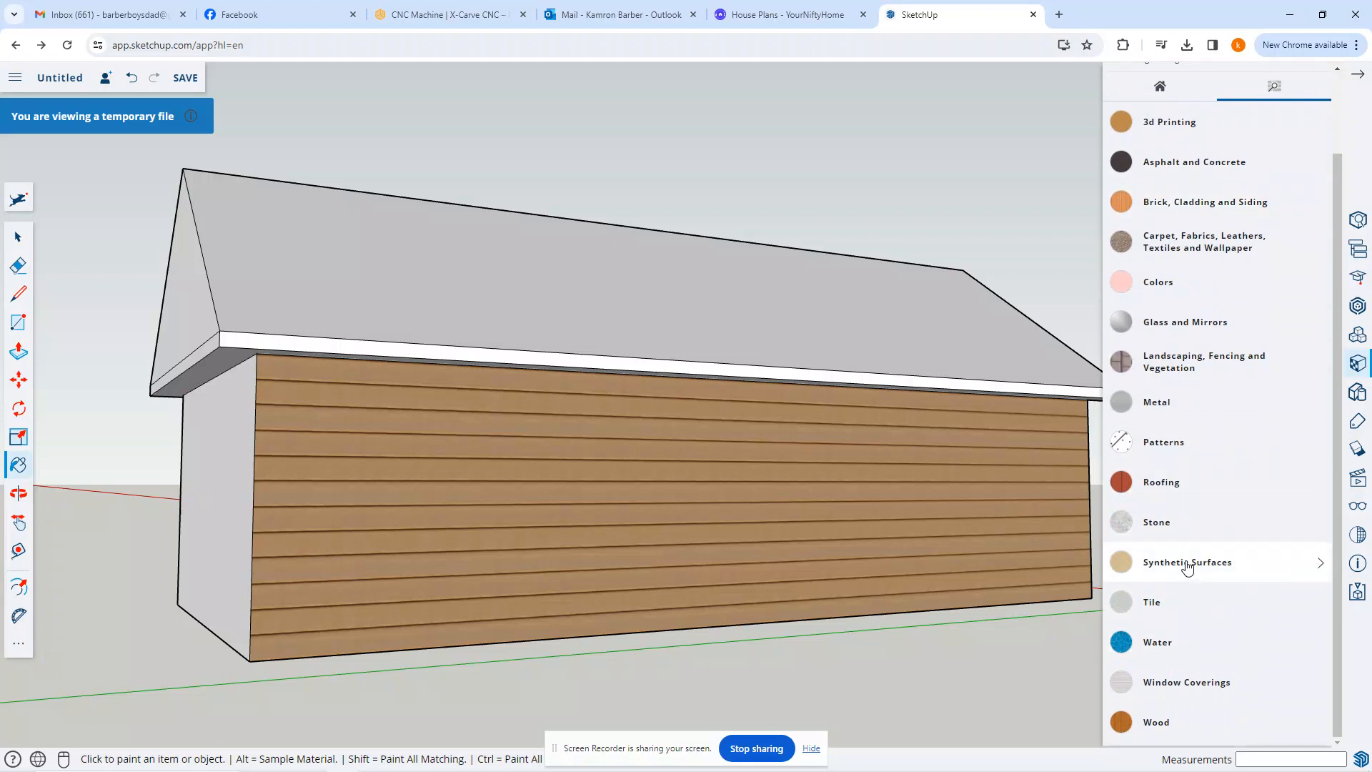
{"action": "left_click", "coordinate": [1164, 480]}
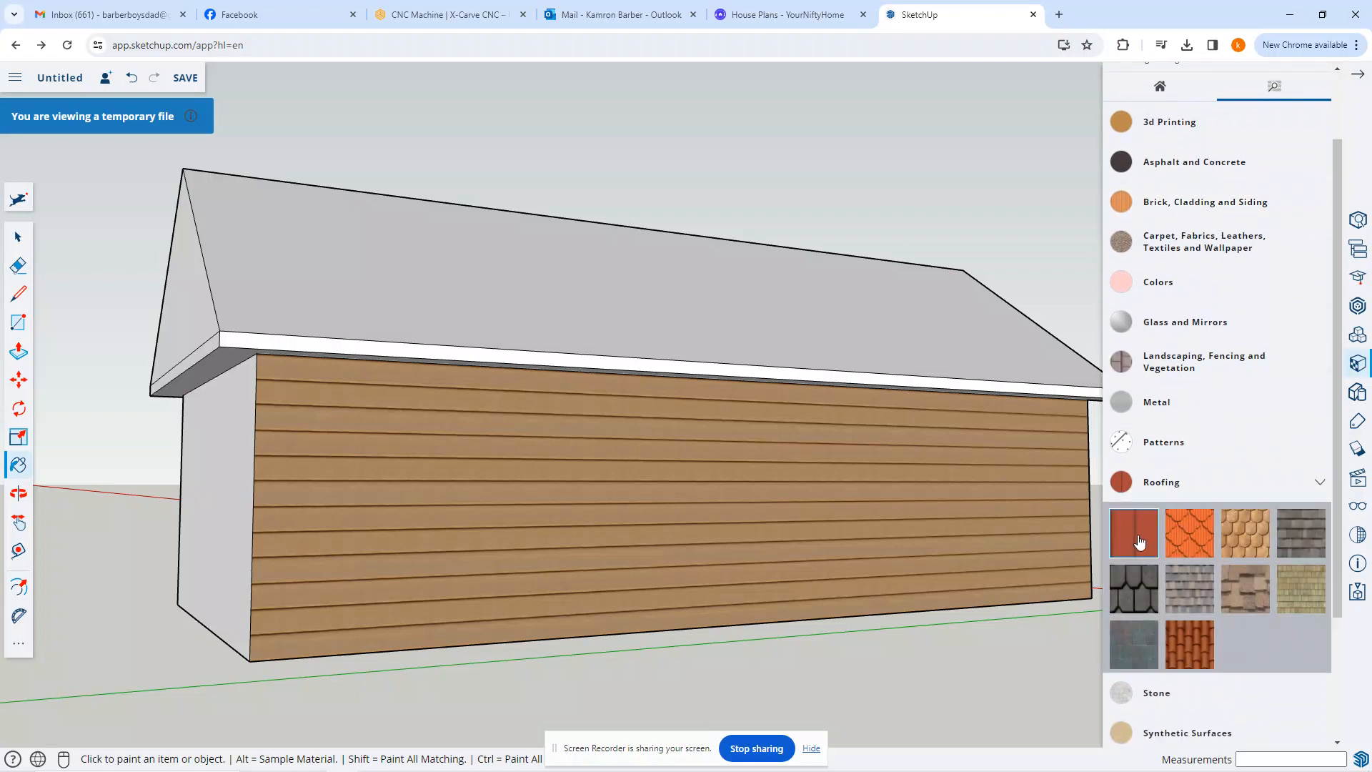
{"action": "left_click", "coordinate": [624, 284]}
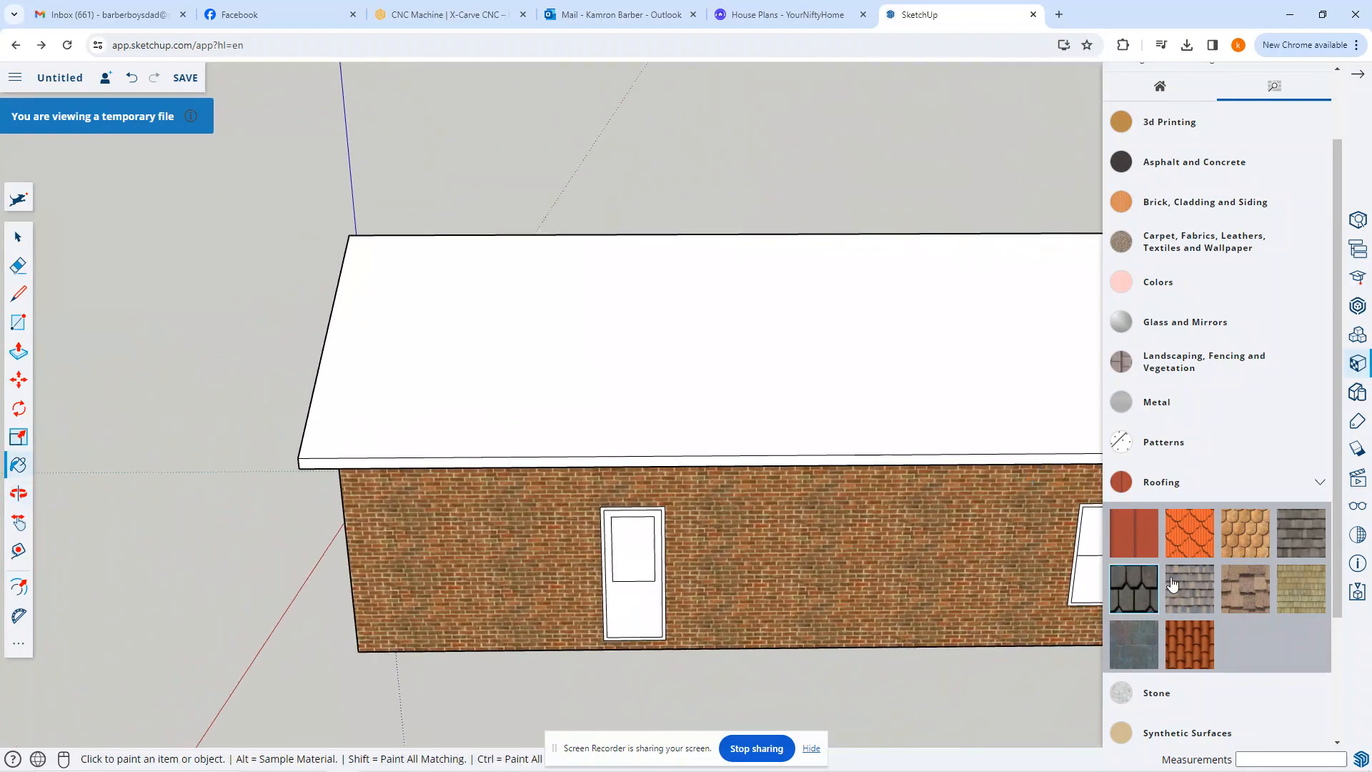
{"action": "left_click", "coordinate": [1296, 541]}
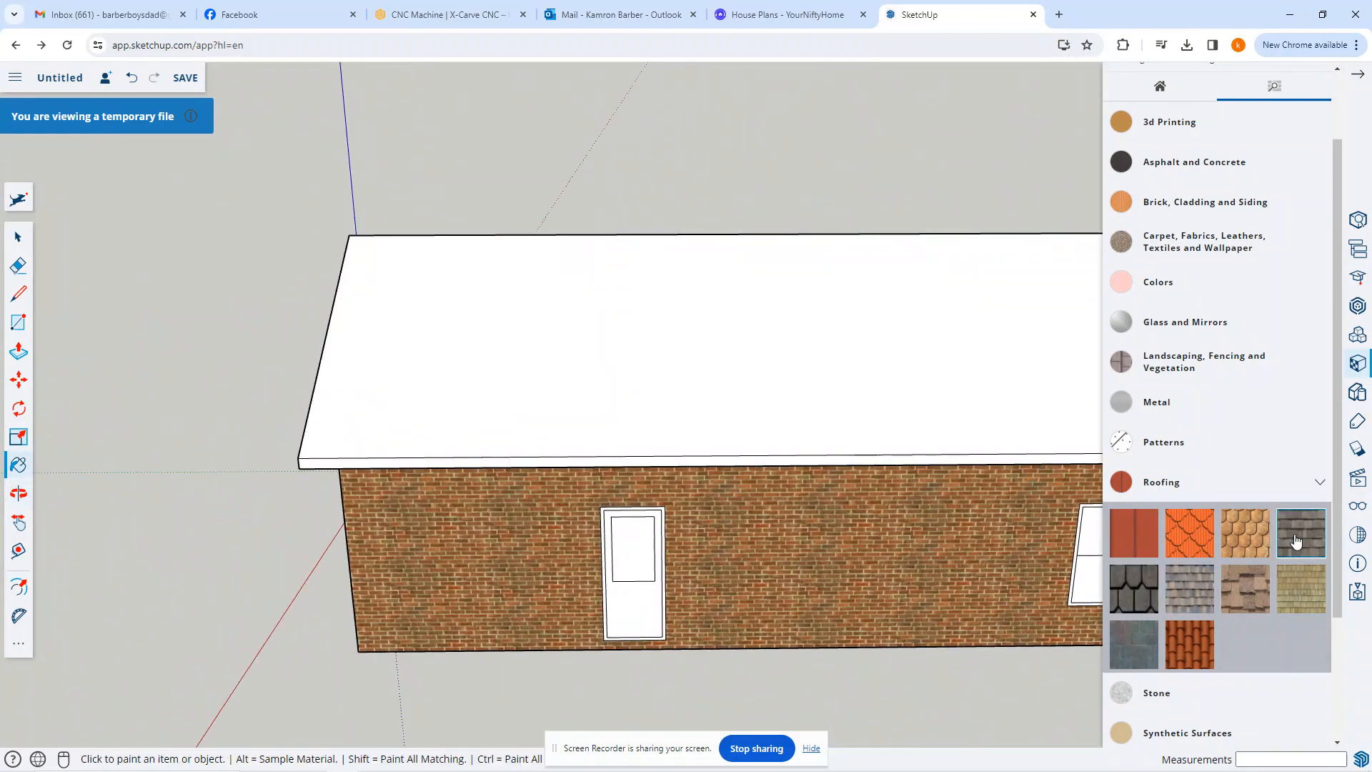
{"action": "left_click", "coordinate": [614, 355]}
Step: Examine the painted house from both gable ends and the door side to review the applied wall and roof materials
{"action": "mouse_move", "coordinate": [615, 355]}
{"action": "middle_mouse_down"}
{"action": "mouse_move", "coordinate": [484, 383]}
{"action": "mouse_move", "coordinate": [846, 284]}
{"action": "mouse_move", "coordinate": [545, 358]}
{"action": "mouse_move", "coordinate": [527, 416]}
{"action": "mouse_move", "coordinate": [478, 410]}
{"action": "mouse_move", "coordinate": [818, 412]}
{"action": "mouse_move", "coordinate": [612, 428]}
{"action": "mouse_move", "coordinate": [868, 420]}
{"action": "mouse_move", "coordinate": [758, 418]}
{"action": "mouse_move", "coordinate": [786, 422]}
{"action": "mouse_move", "coordinate": [604, 457]}
{"action": "mouse_move", "coordinate": [438, 428]}
{"action": "middle_mouse_up"}
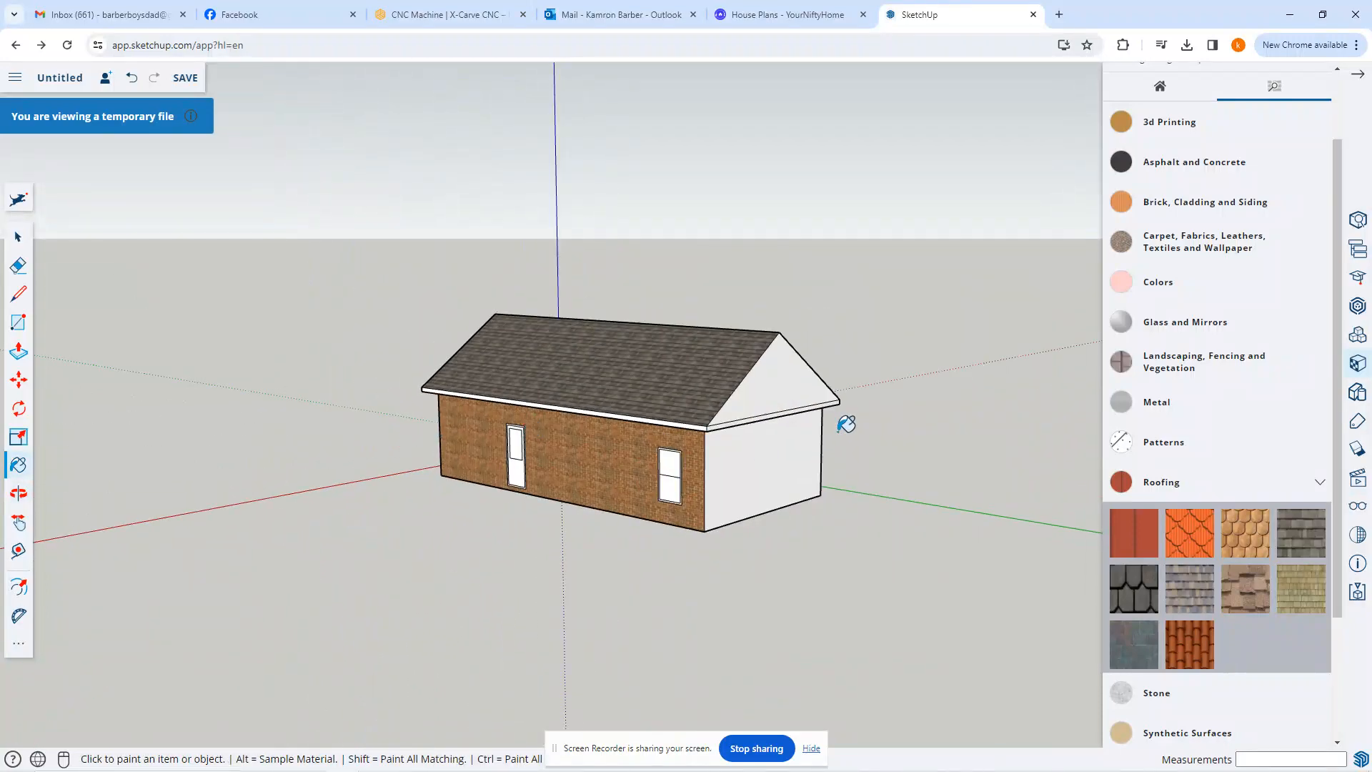
{"action": "middle_click_drag", "start_coordinate": [780, 441], "coordinate": [321, 438]}
{"action": "middle_click_drag", "start_coordinate": [775, 431], "coordinate": [870, 434]}
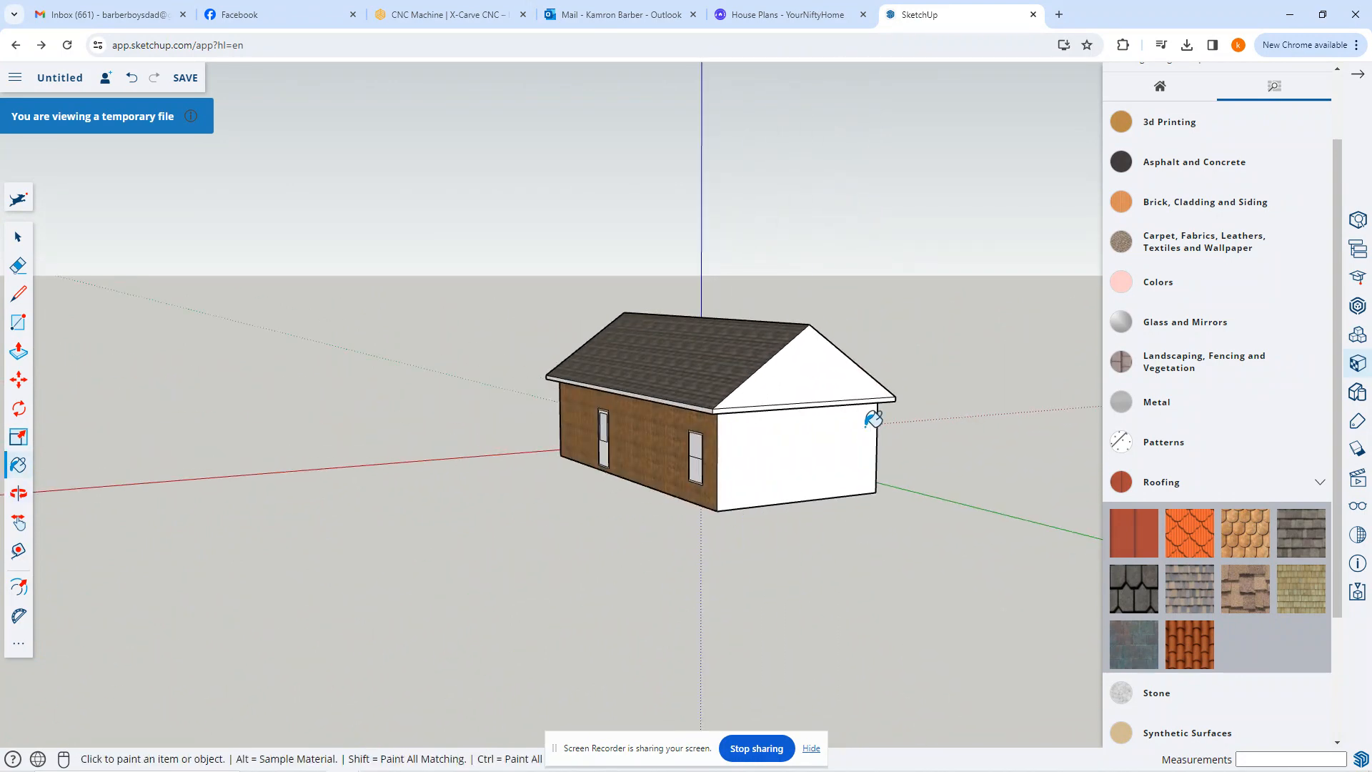
{"action": "middle_click_drag", "start_coordinate": [602, 435], "coordinate": [922, 448]}
{"action": "middle_click_drag", "start_coordinate": [686, 448], "coordinate": [779, 437]}
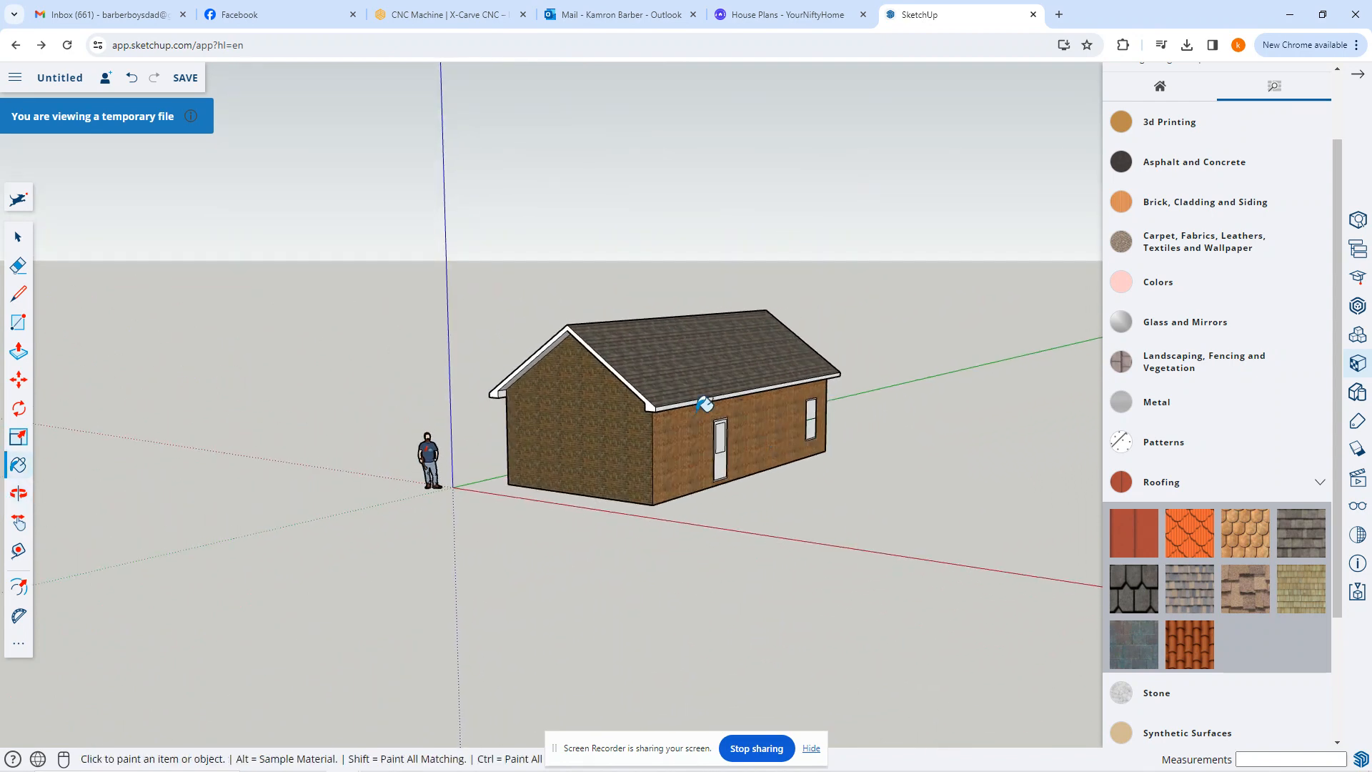
{"action": "mouse_move", "coordinate": [599, 419]}
{"action": "middle_mouse_down"}
{"action": "mouse_move", "coordinate": [621, 446]}
{"action": "mouse_move", "coordinate": [719, 339]}
{"action": "middle_mouse_up"}
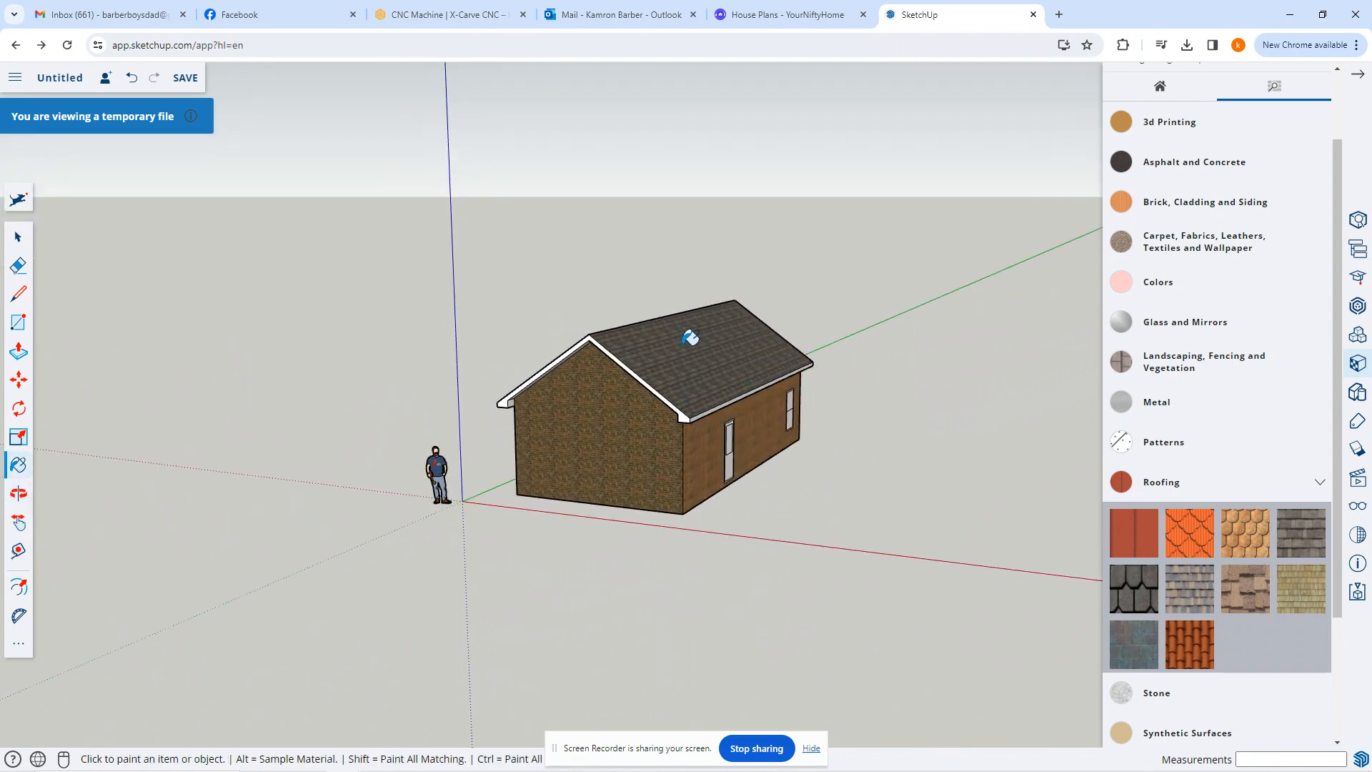
{"action": "mouse_move", "coordinate": [594, 448]}
{"action": "middle_mouse_down"}
{"action": "mouse_move", "coordinate": [790, 465]}
{"action": "mouse_move", "coordinate": [362, 441]}
{"action": "mouse_move", "coordinate": [520, 480]}
{"action": "middle_mouse_up"}
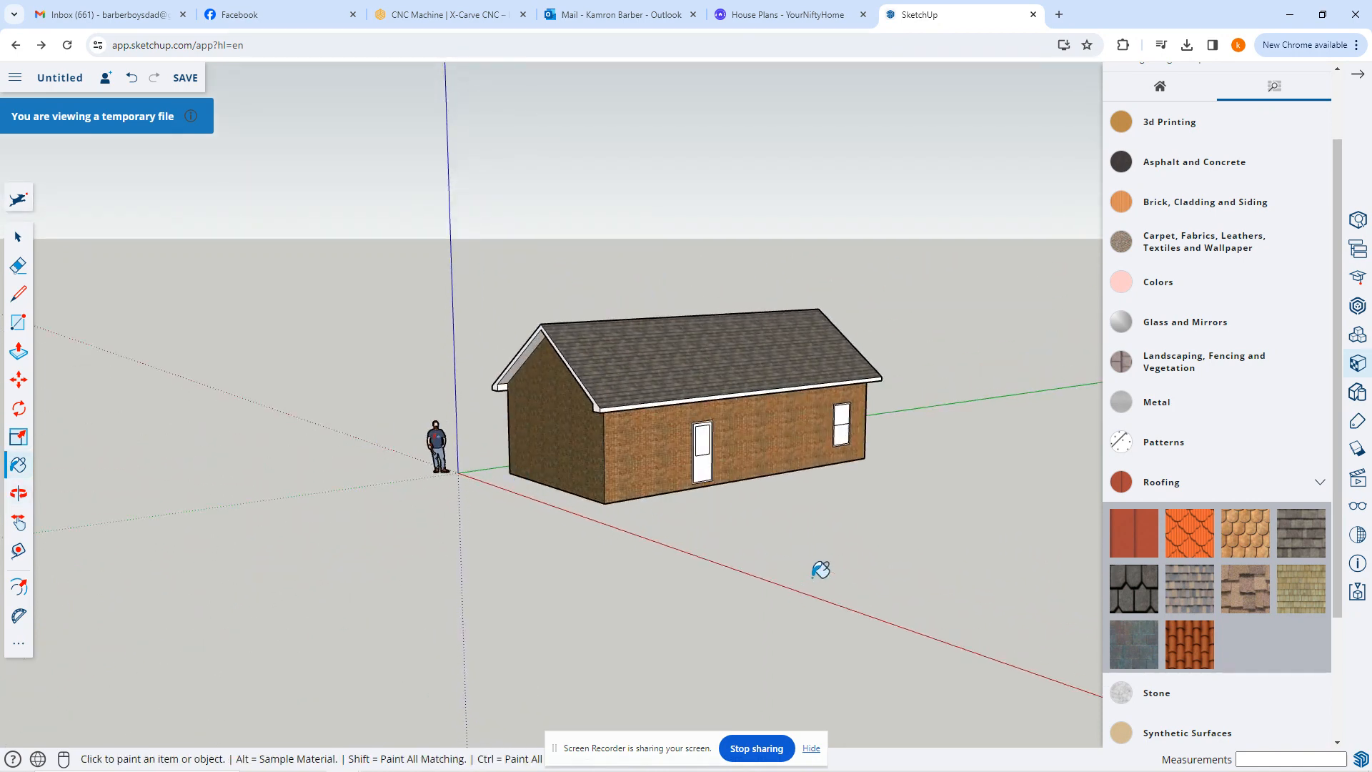